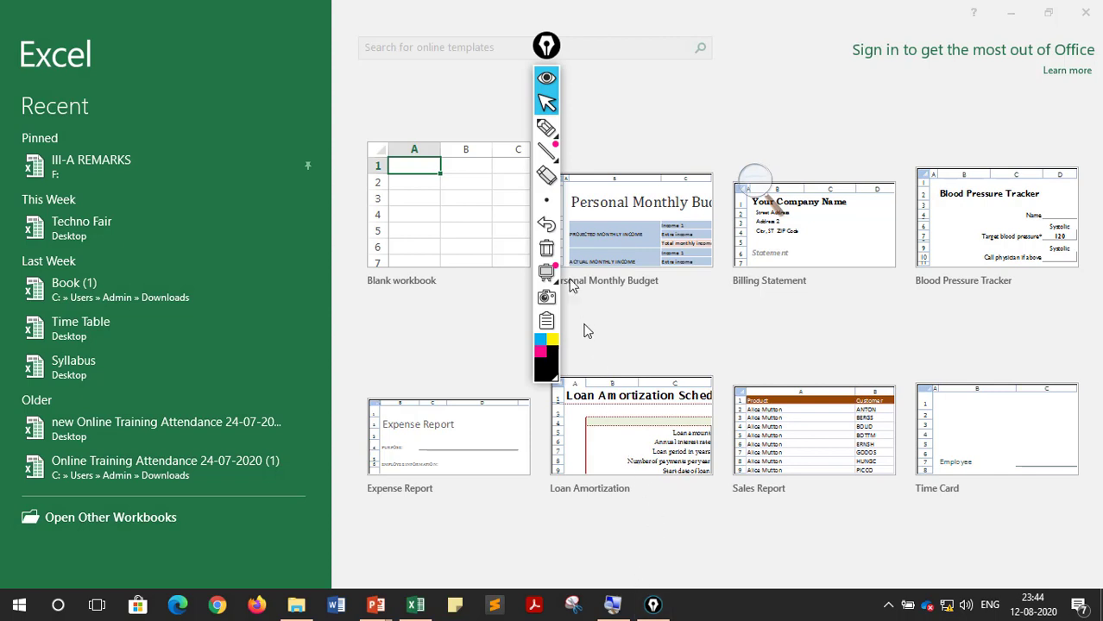
- Move the annotation toolbar clear of the templates and handwrite "2013 → 2007" above them with the pen, underlining both years
mouse_move(547, 45)
mouse_down()
mouse_move(845, 25)
mouse_move(1060, 28)
mouse_up()
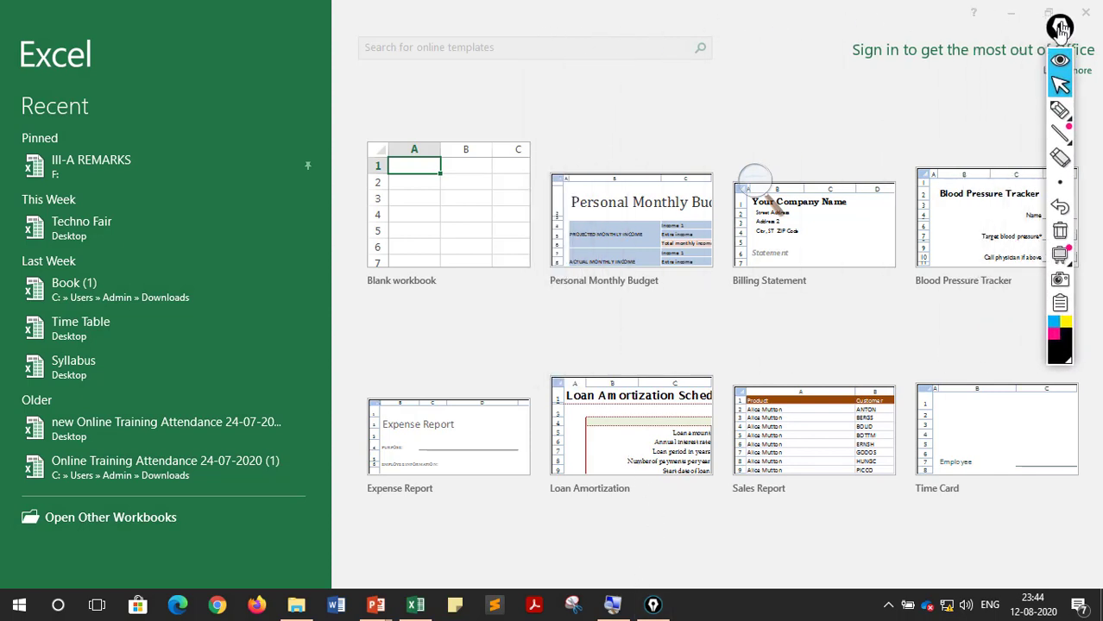
mouse_move(1061, 129)
click(1061, 110)
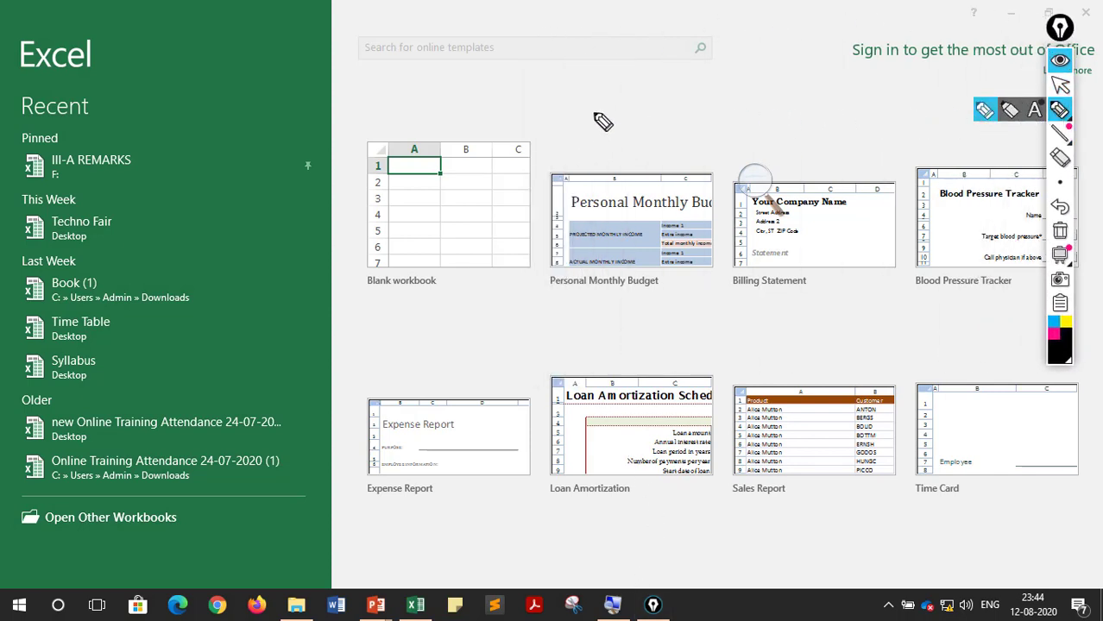
mouse_move(592, 111)
mouse_down()
mouse_move(626, 127)
mouse_move(631, 106)
mouse_move(633, 121)
mouse_move(661, 125)
mouse_up()
drag(678, 105, 683, 126)
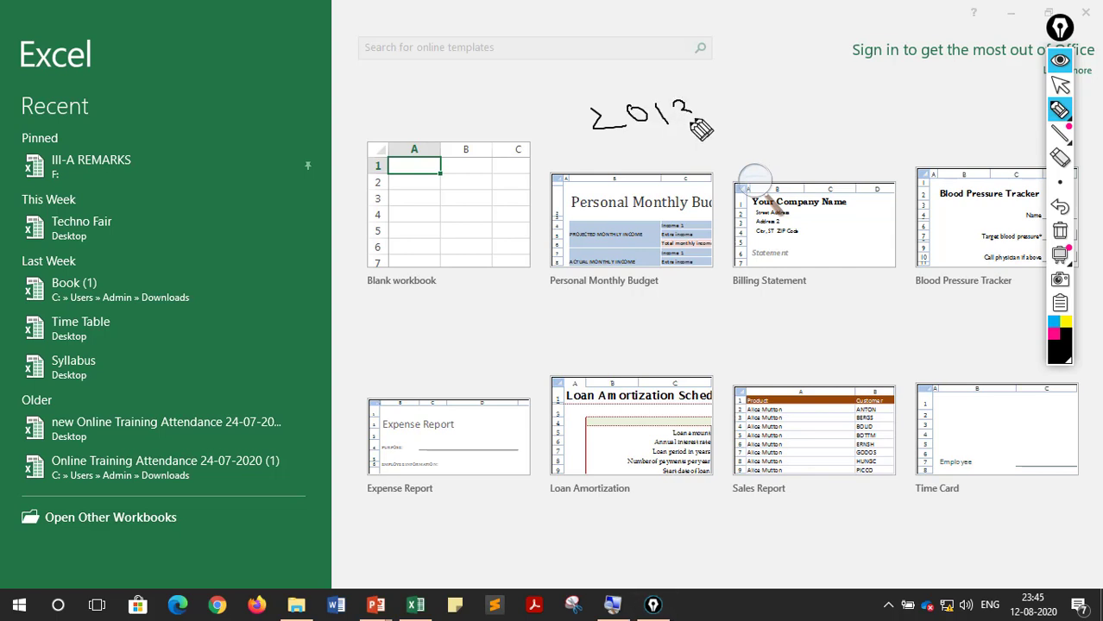
drag(606, 141, 774, 110)
mouse_move(753, 99)
mouse_down()
mouse_move(751, 119)
mouse_move(827, 117)
mouse_move(850, 102)
mouse_up()
drag(871, 99, 896, 121)
drag(805, 125, 907, 114)
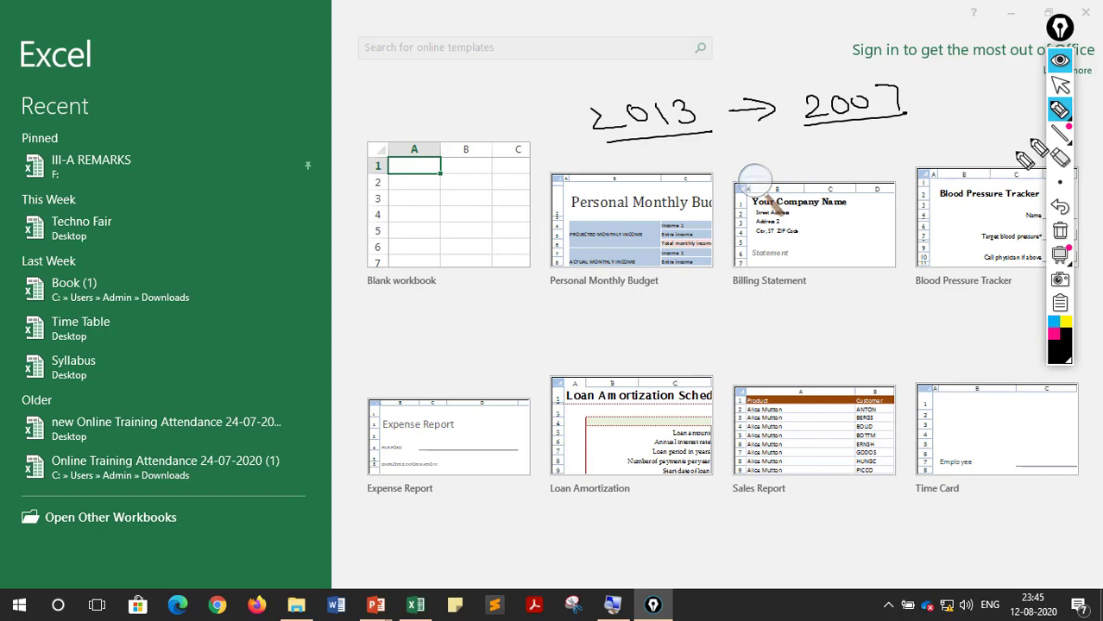
- Create a blank workbook and clear the handwritten annotations from the screen
click(1060, 87)
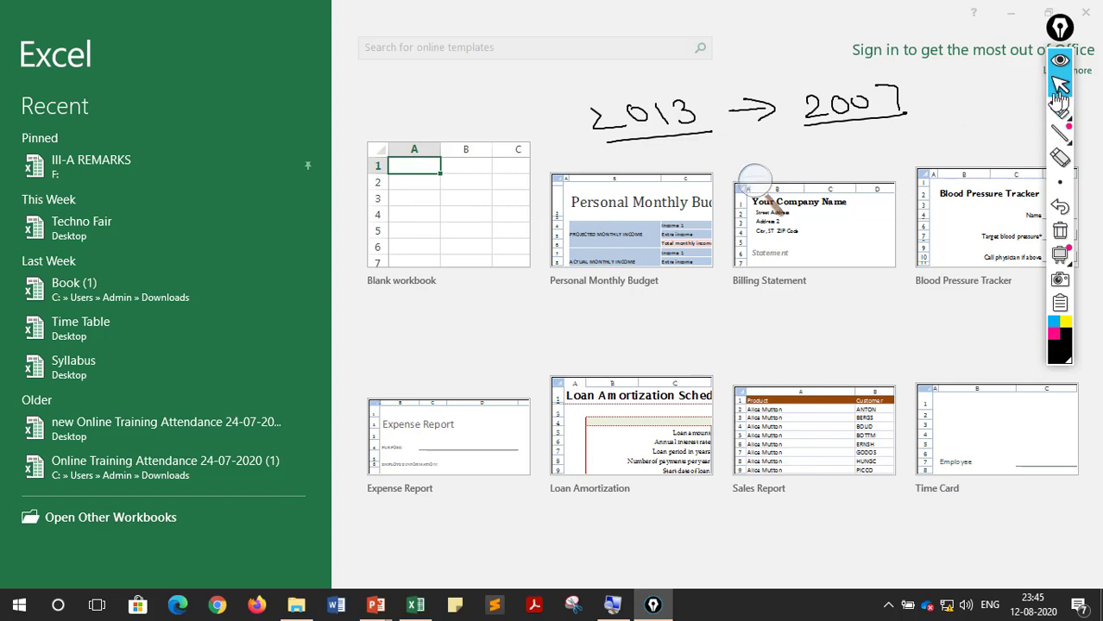
click(448, 212)
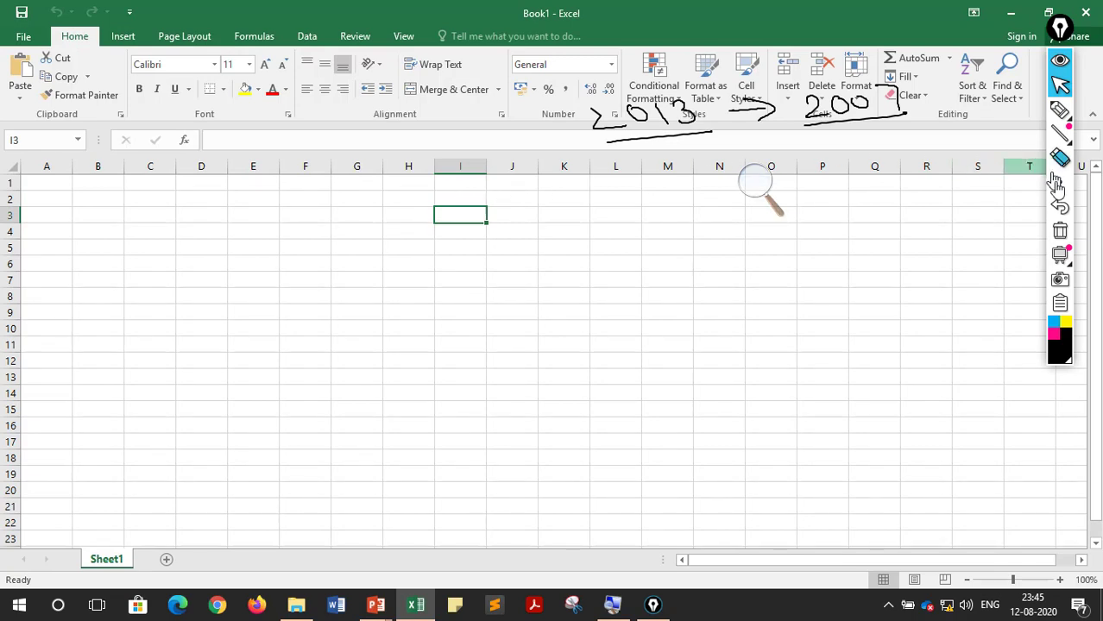
click(1058, 231)
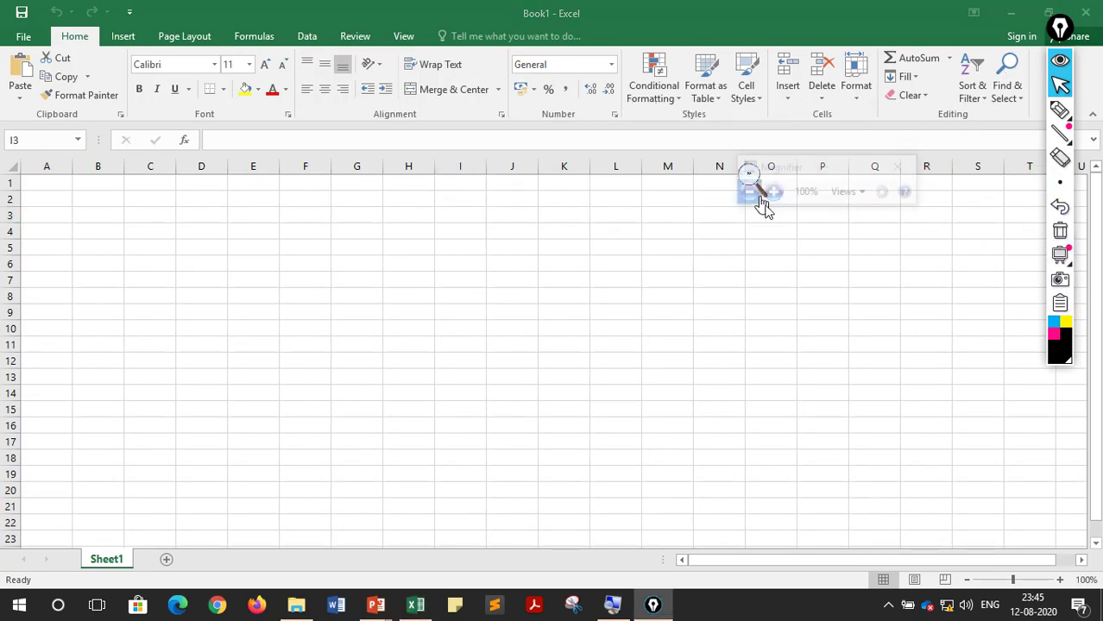
- Move the Magnifier over the worksheet, enlarge the view of the ribbon, and return the magnification to 100%
drag(782, 170, 658, 353)
click(651, 376)
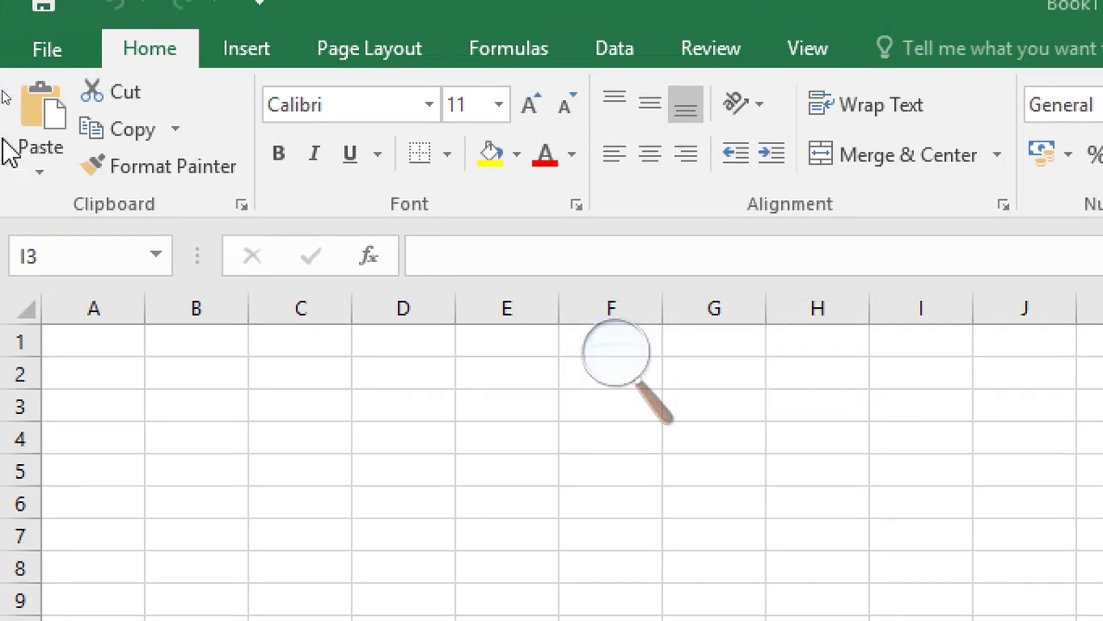
click(615, 362)
click(598, 370)
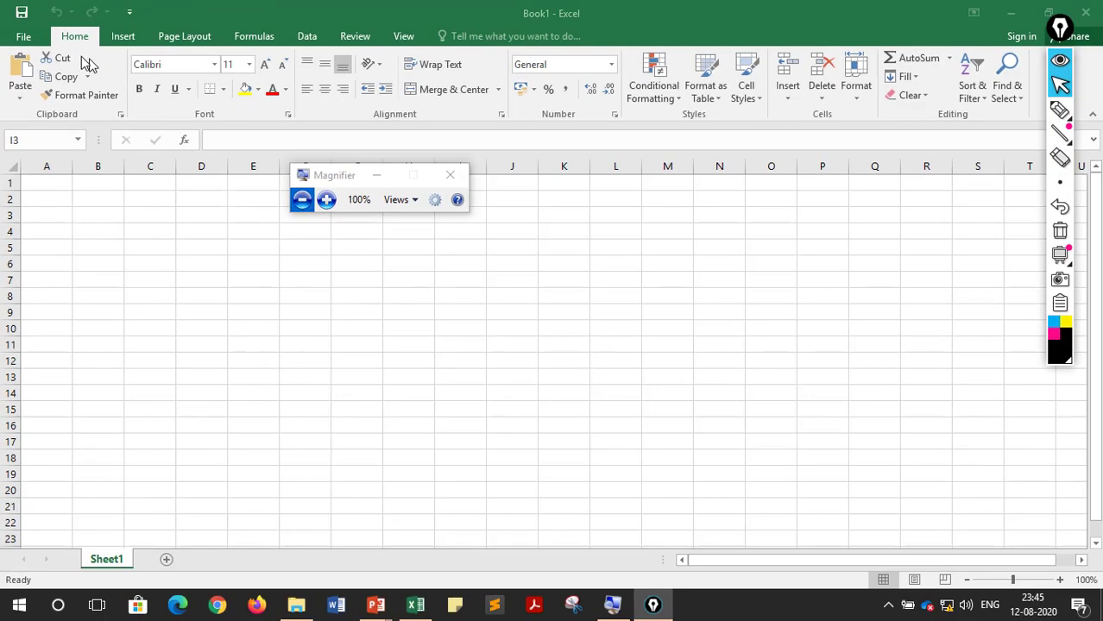
- With the pen, draw an arrow to the "Book1 - Excel" title, circle it, and circle the ribbon's command groups
click(1060, 109)
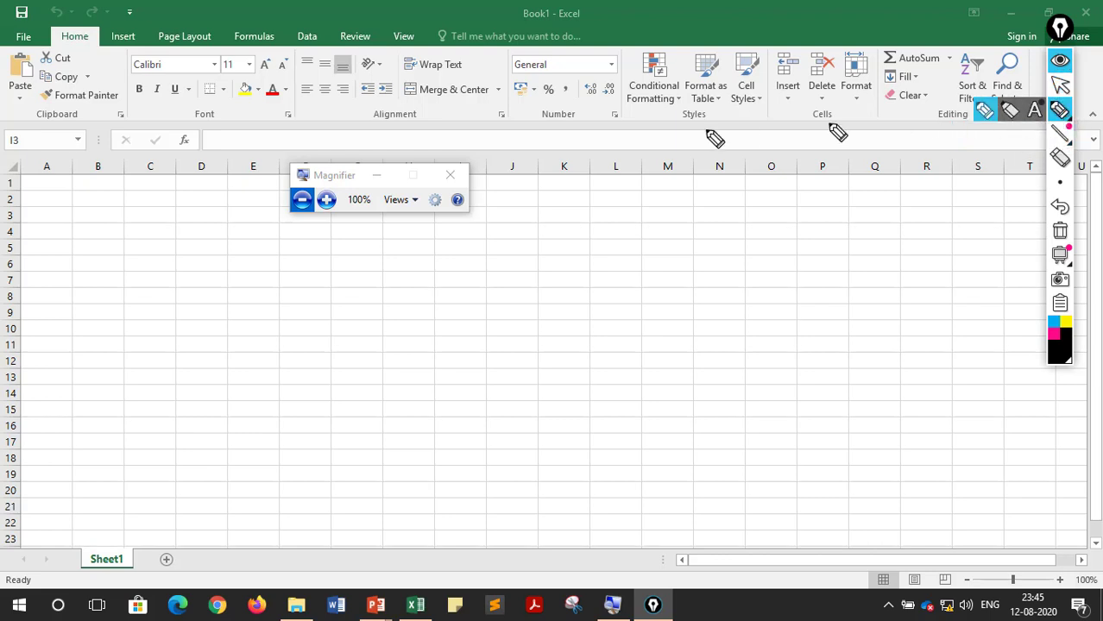
drag(420, 10, 489, 16)
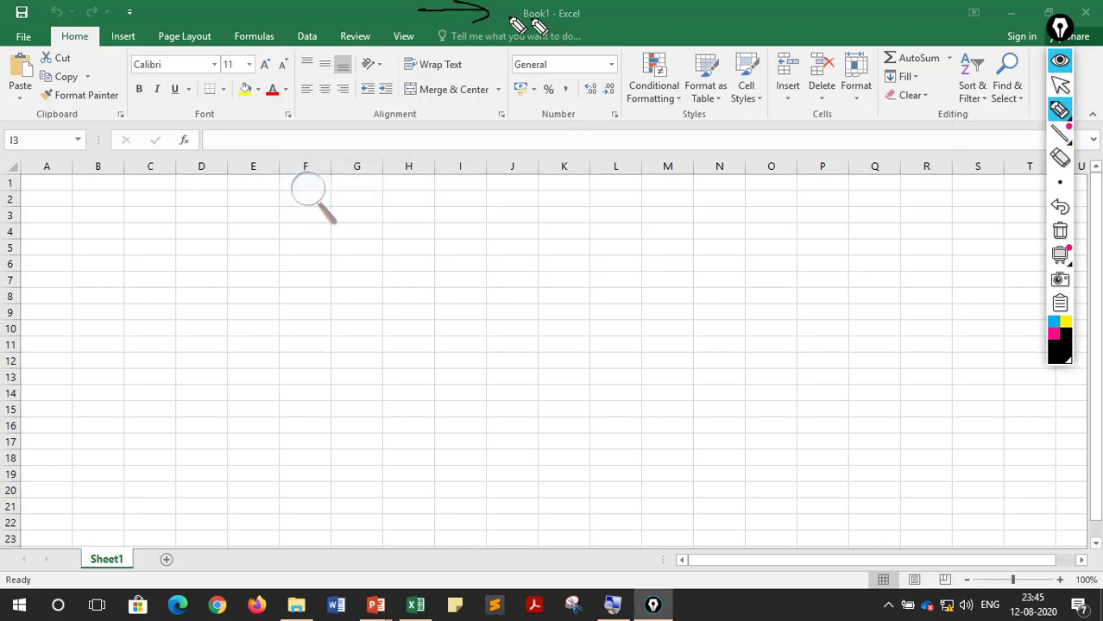
mouse_move(573, 10)
mouse_down()
mouse_move(517, 17)
mouse_move(561, 25)
mouse_up()
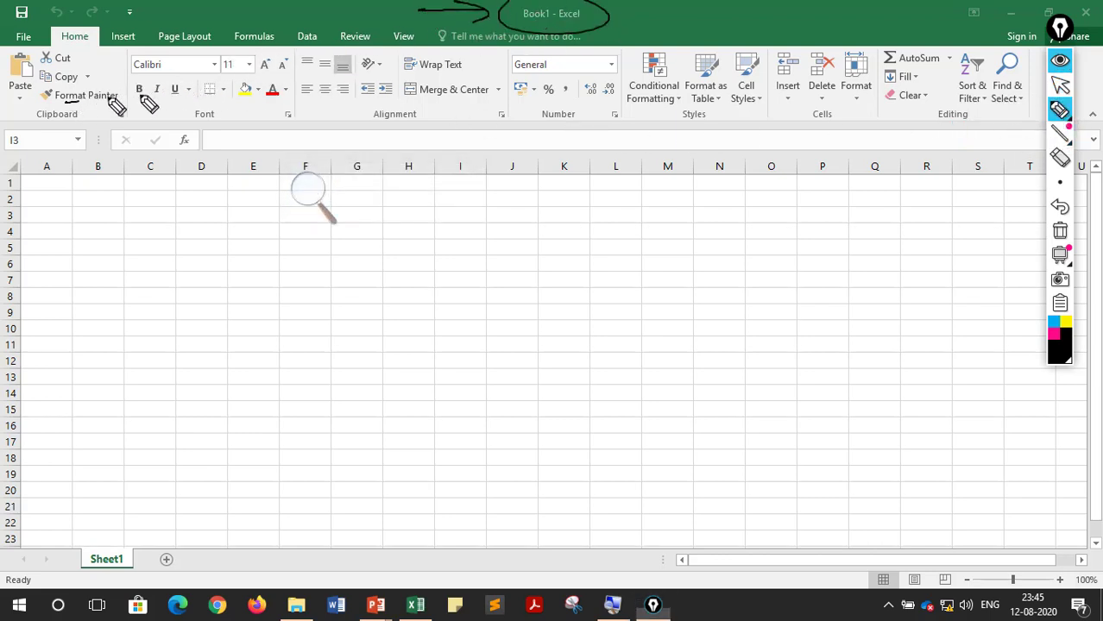
drag(41, 101, 151, 100)
mouse_move(643, 47)
mouse_down()
mouse_move(569, 47)
mouse_move(259, 133)
mouse_move(621, 39)
mouse_up()
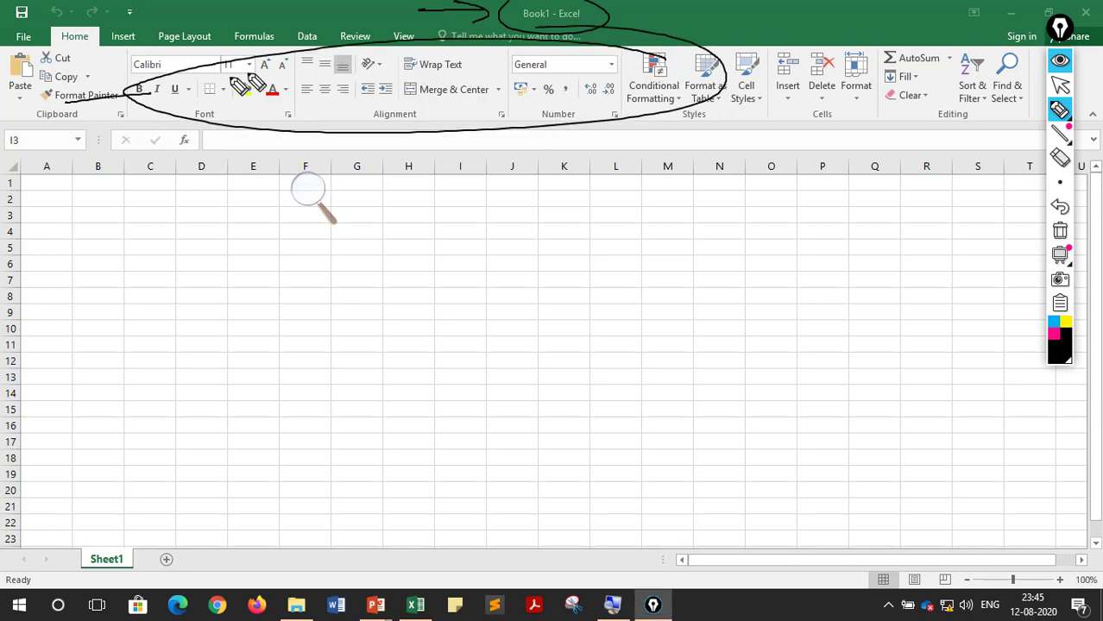
- Draw pen arrows pointing up at the formula bar and the Name Box
drag(258, 183, 250, 150)
drag(243, 164, 263, 161)
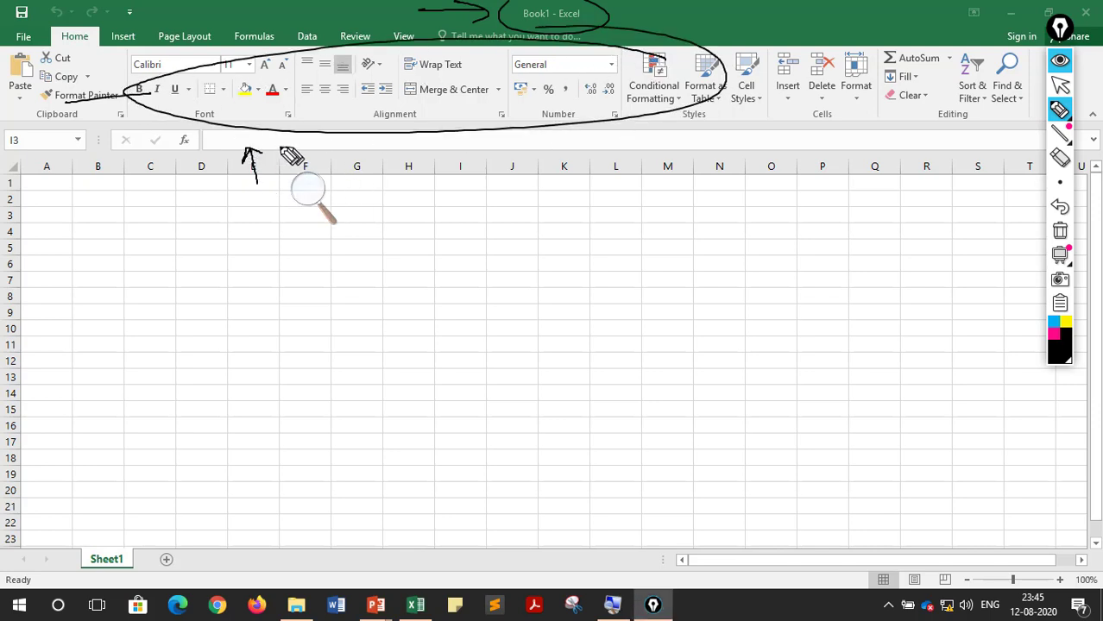
drag(68, 188, 55, 145)
drag(47, 161, 63, 155)
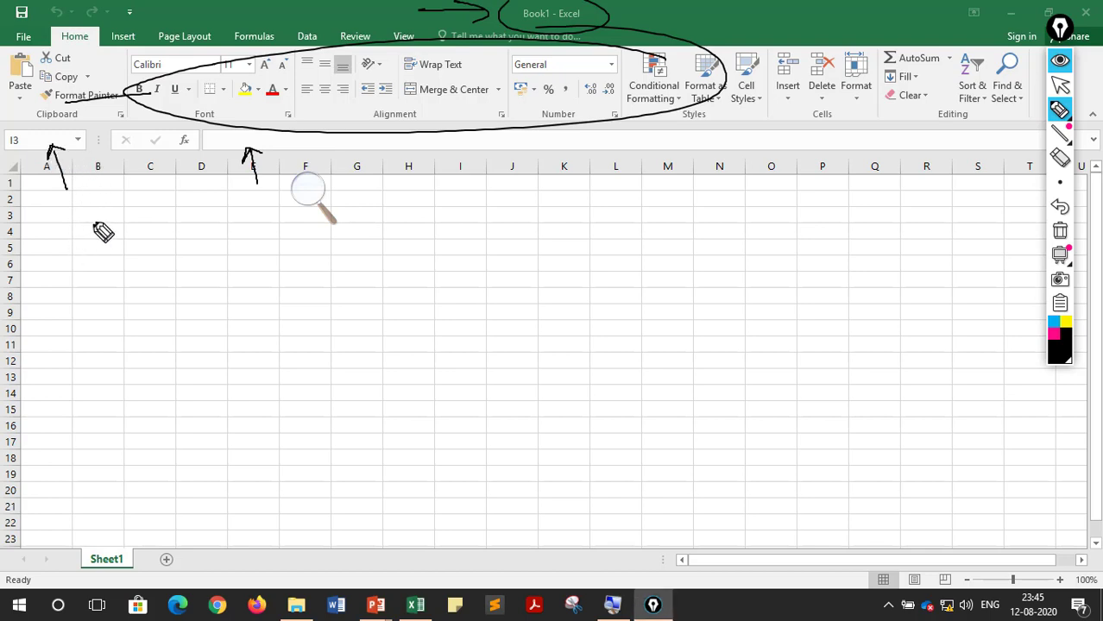
- Handwrite "Work Area + Worksheet" across the middle of the cell grid and underline it
mouse_move(273, 297)
mouse_down()
mouse_move(319, 335)
mouse_move(435, 304)
mouse_up()
mouse_move(463, 305)
mouse_down()
mouse_move(468, 291)
mouse_move(505, 298)
mouse_move(559, 282)
mouse_up()
drag(391, 345, 402, 377)
drag(364, 361, 427, 359)
mouse_move(449, 349)
mouse_down()
mouse_move(485, 382)
mouse_move(528, 361)
mouse_move(580, 366)
mouse_move(680, 318)
mouse_up()
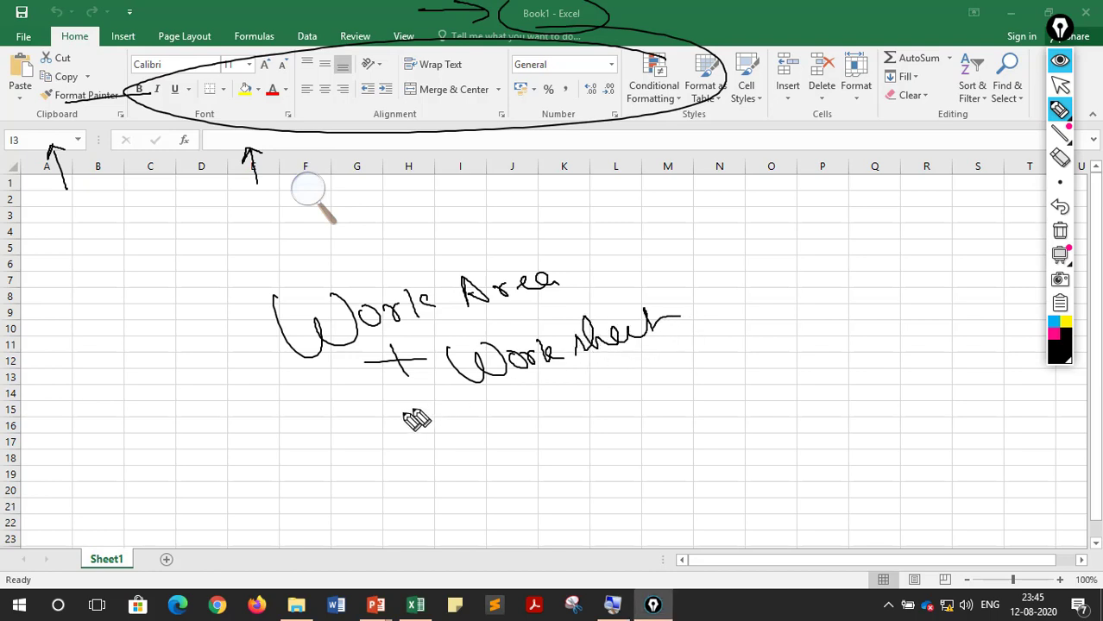
drag(402, 412, 702, 368)
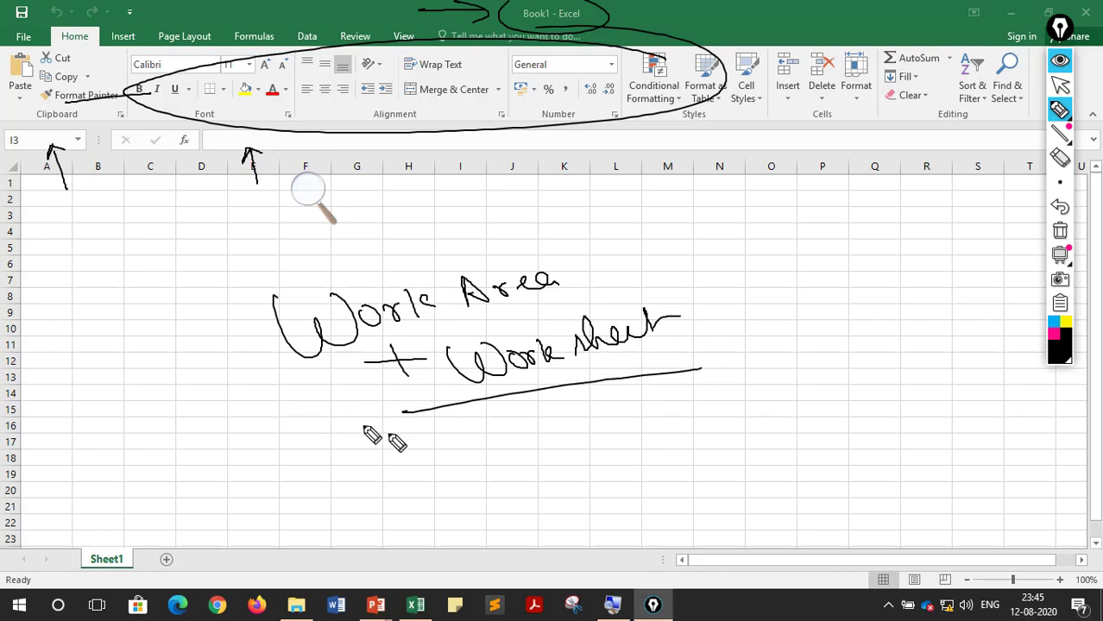
- Handwrite "2013 → 1 Sheet" below the worksheet note, then underline and circle "1 Sheet"
mouse_move(439, 457)
mouse_down()
mouse_move(530, 480)
mouse_move(614, 472)
mouse_up()
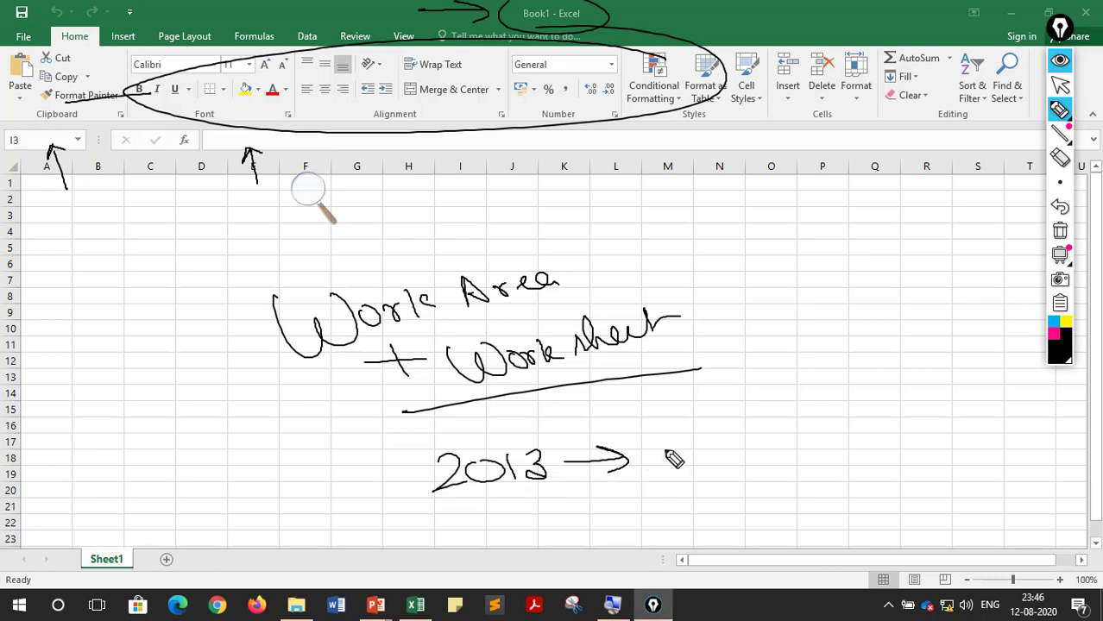
mouse_move(667, 439)
mouse_down()
mouse_move(673, 471)
mouse_move(795, 429)
mouse_up()
drag(649, 487, 791, 459)
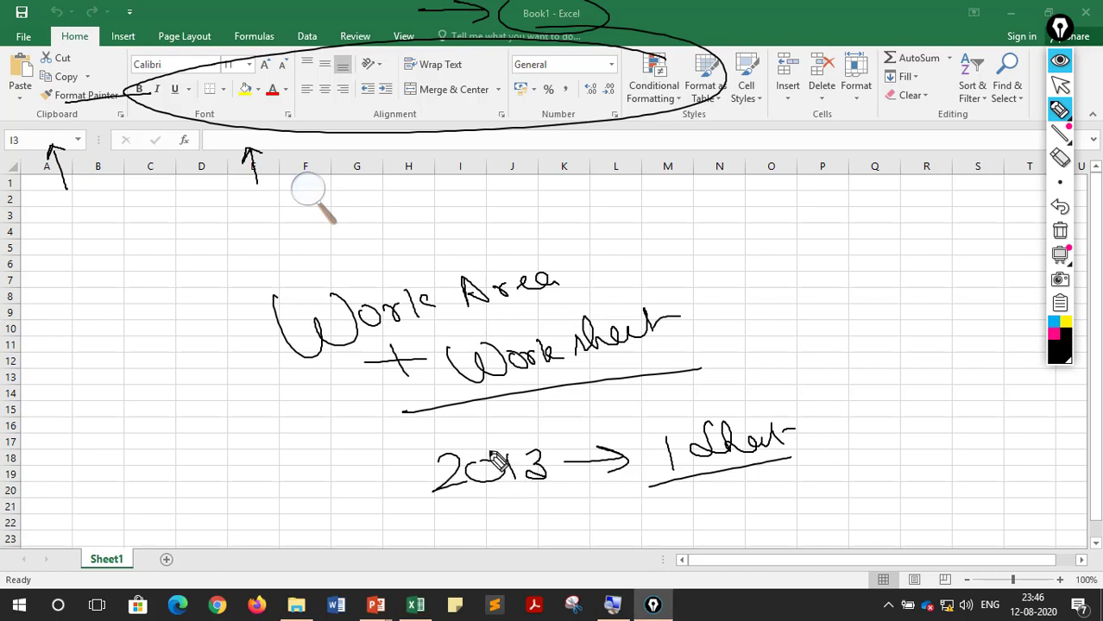
mouse_move(790, 397)
mouse_down()
mouse_move(831, 411)
mouse_move(787, 399)
mouse_up()
- Circle the Sheet1 tab with the pen and draw an arrow pointing down to it
mouse_move(145, 530)
mouse_down()
mouse_move(61, 578)
mouse_move(142, 519)
mouse_up()
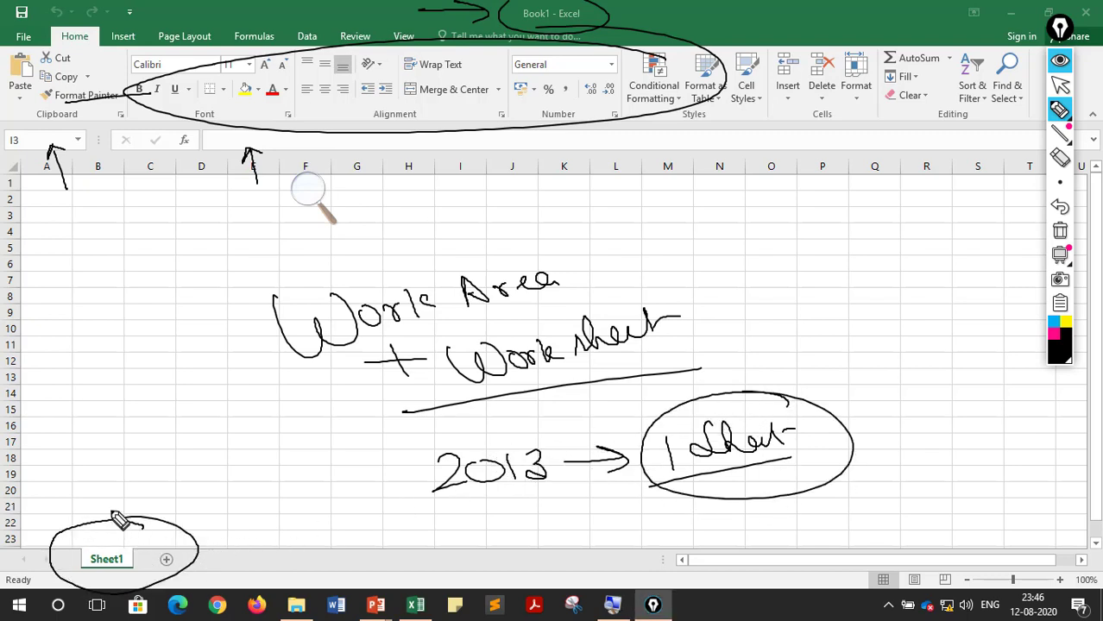
drag(111, 442, 116, 492)
mouse_move(102, 483)
mouse_down()
mouse_move(116, 498)
mouse_move(131, 475)
mouse_up()
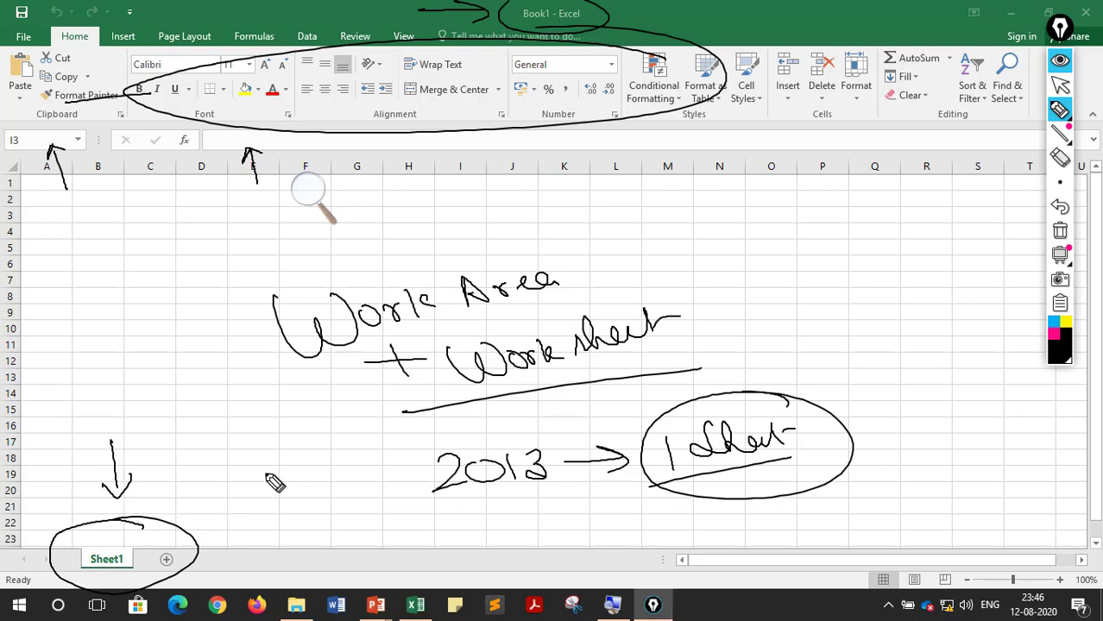
- Handwrite "MS Office 2007" and a circled, underlined "Sheet 2,3" note linked to the Sheet1 tab
mouse_move(62, 321)
mouse_down()
mouse_move(76, 298)
mouse_move(95, 315)
mouse_move(127, 278)
mouse_move(223, 274)
mouse_up()
drag(114, 345, 134, 364)
drag(148, 344, 199, 349)
mouse_move(168, 538)
mouse_down()
mouse_move(337, 463)
mouse_move(404, 454)
mouse_move(281, 507)
mouse_up()
drag(377, 426, 194, 485)
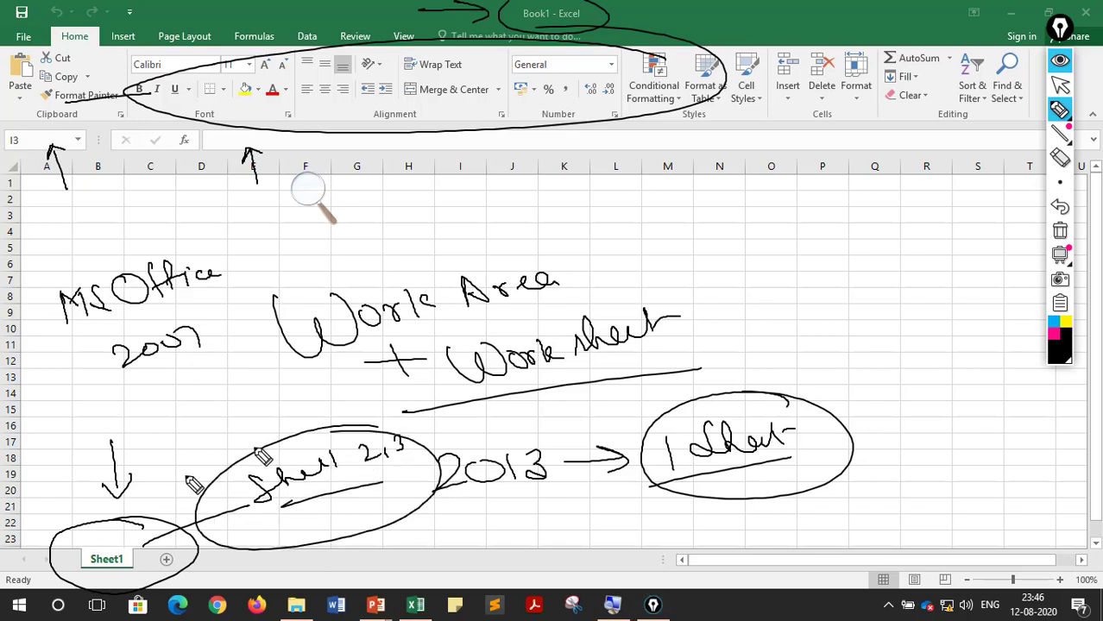
- Clear all pen annotations and move the Magnifier to the lower corner of the worksheet, away from the first columns
click(1062, 233)
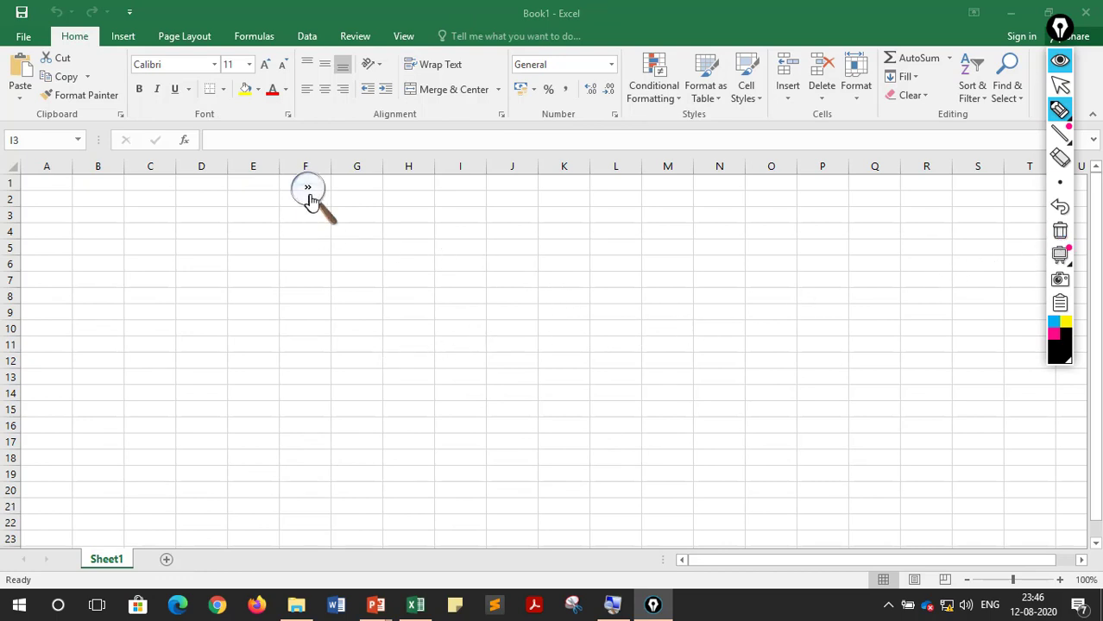
drag(337, 179, 949, 506)
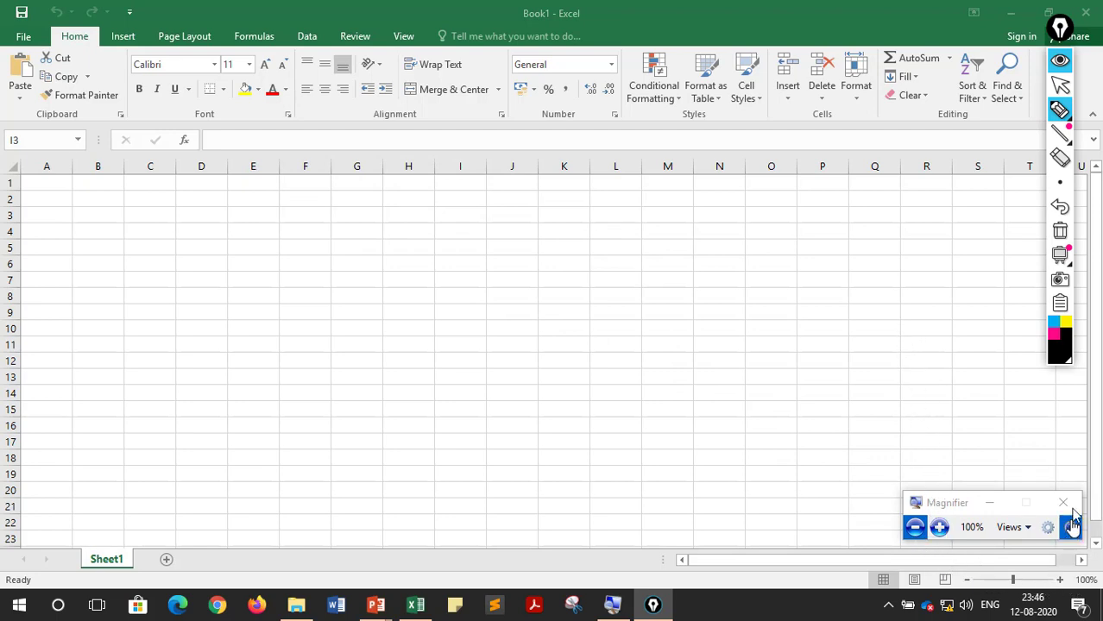
- Return to the normal pointer and zoom the worksheet in to 210%
click(1060, 86)
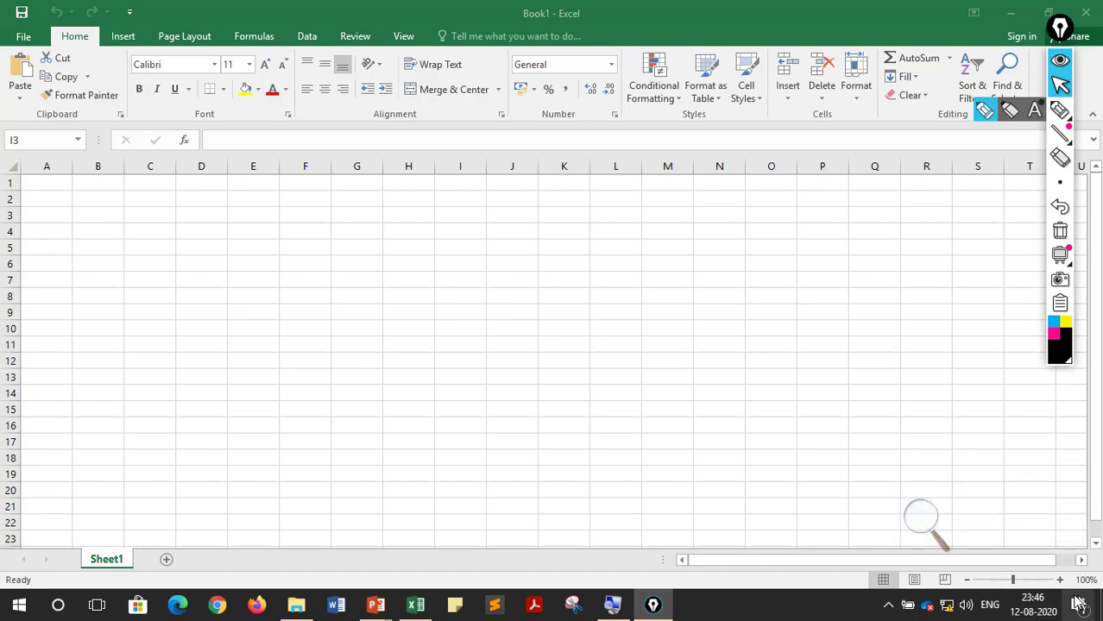
click(1061, 580)
click(1061, 580)
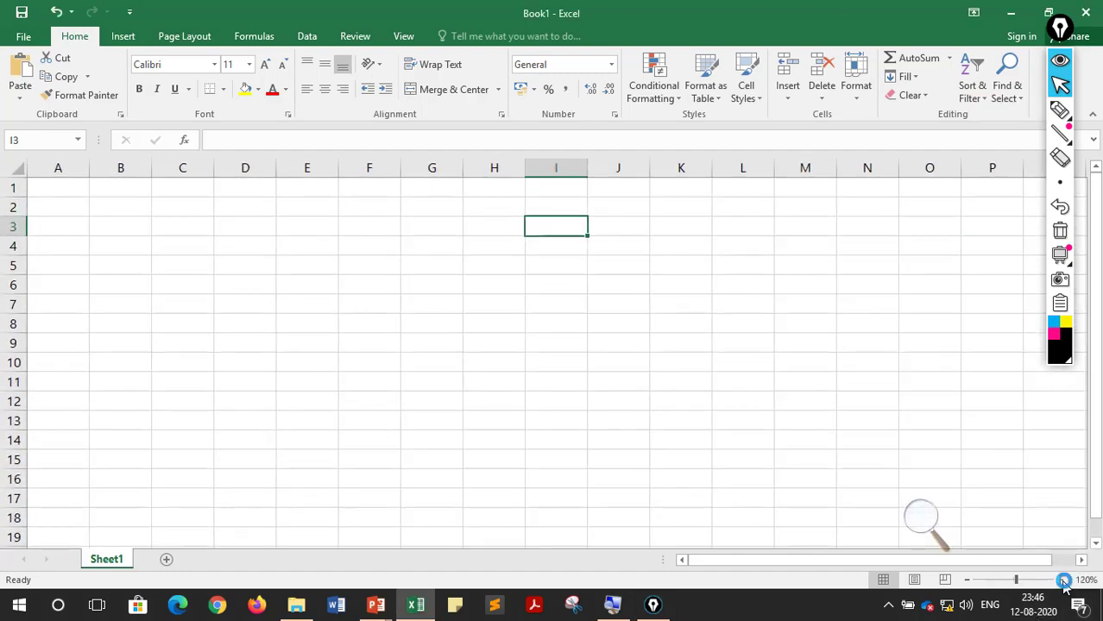
click(1061, 580)
click(1061, 580)
click(1085, 580)
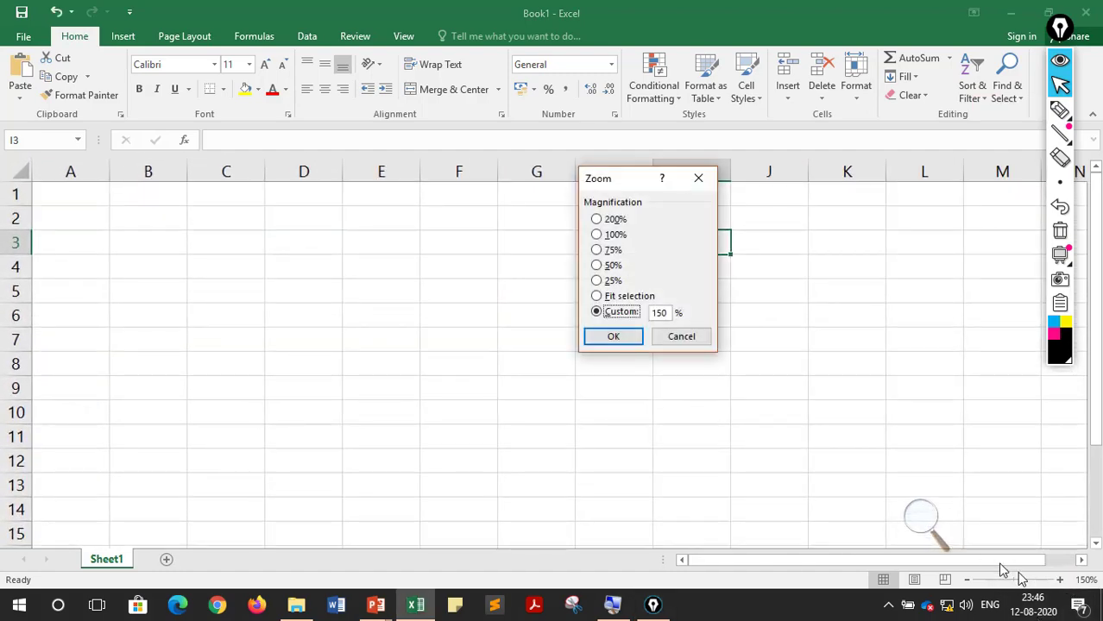
click(681, 337)
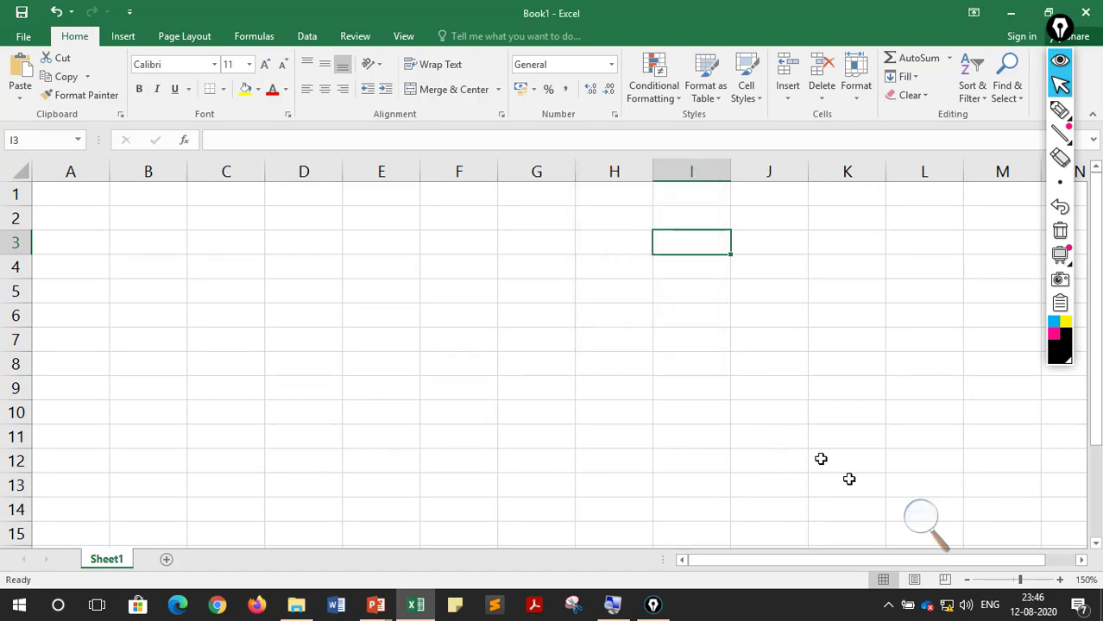
click(1060, 580)
click(1061, 580)
click(1059, 581)
click(1061, 580)
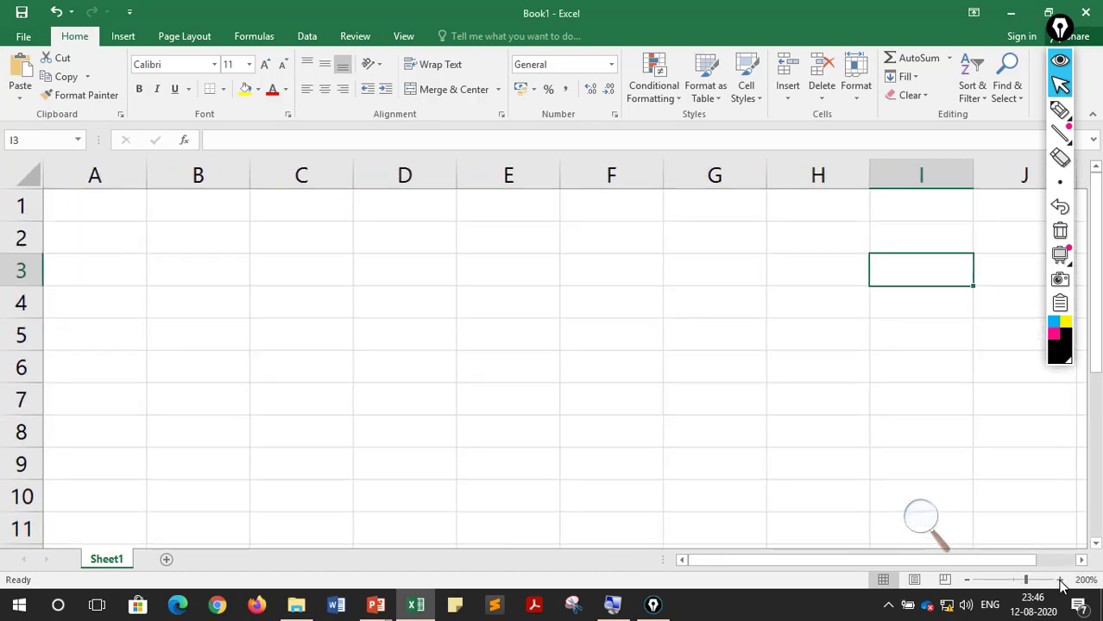
click(1061, 580)
- Draw a small pen arrow from the grid's select-all corner toward the column A header, and return to the normal pointer
click(1059, 110)
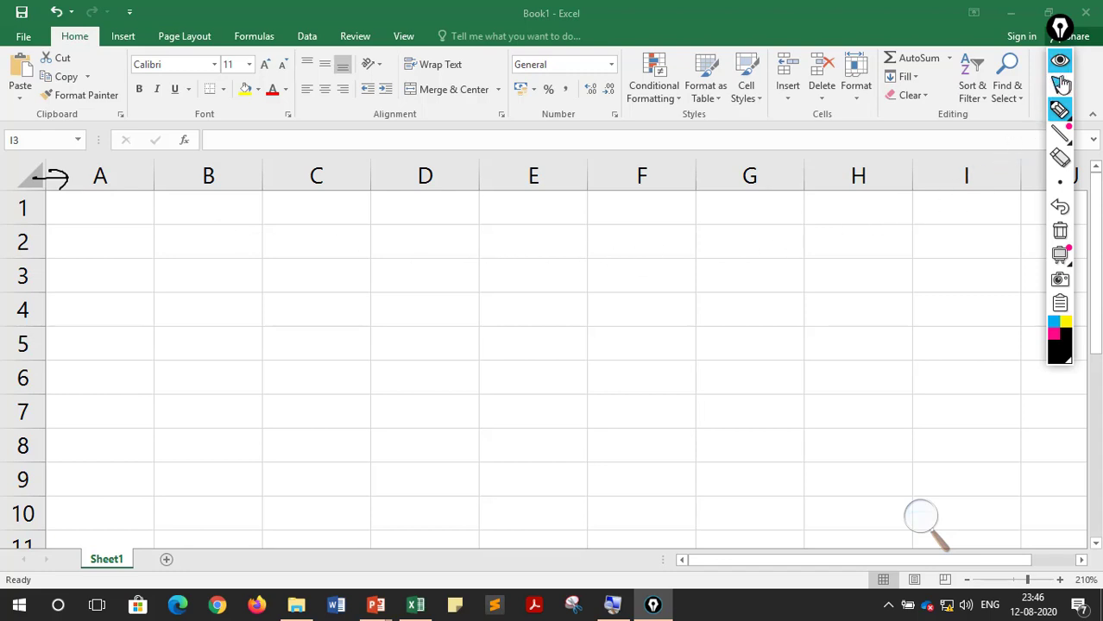
click(1060, 84)
- Enter the column headings rno, name and marks1 in cells A1 to C1
click(110, 210)
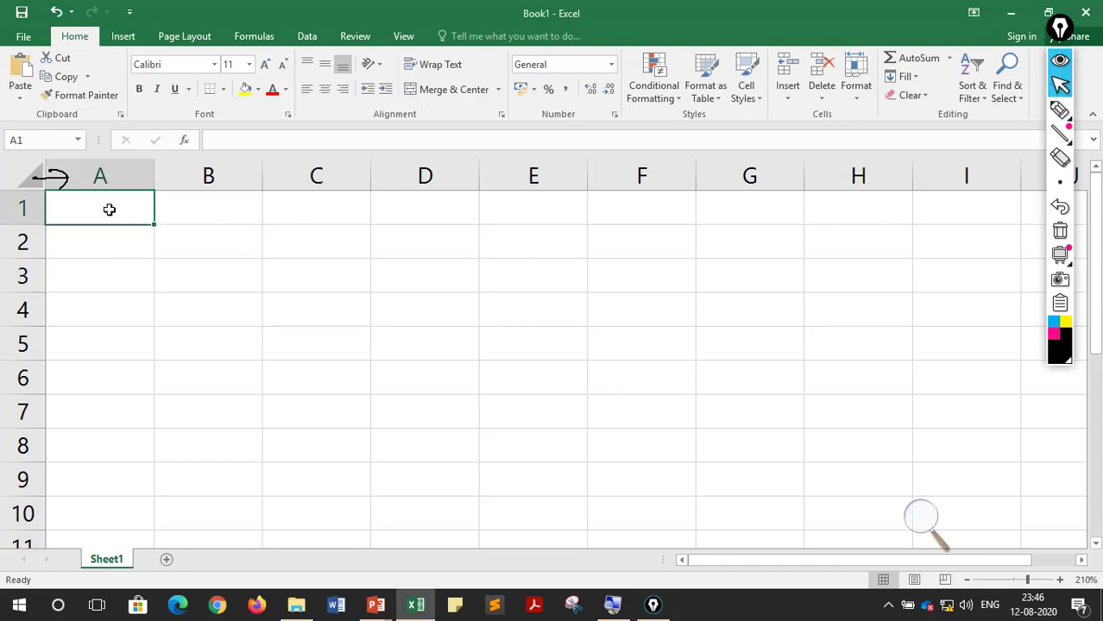
text(rno)
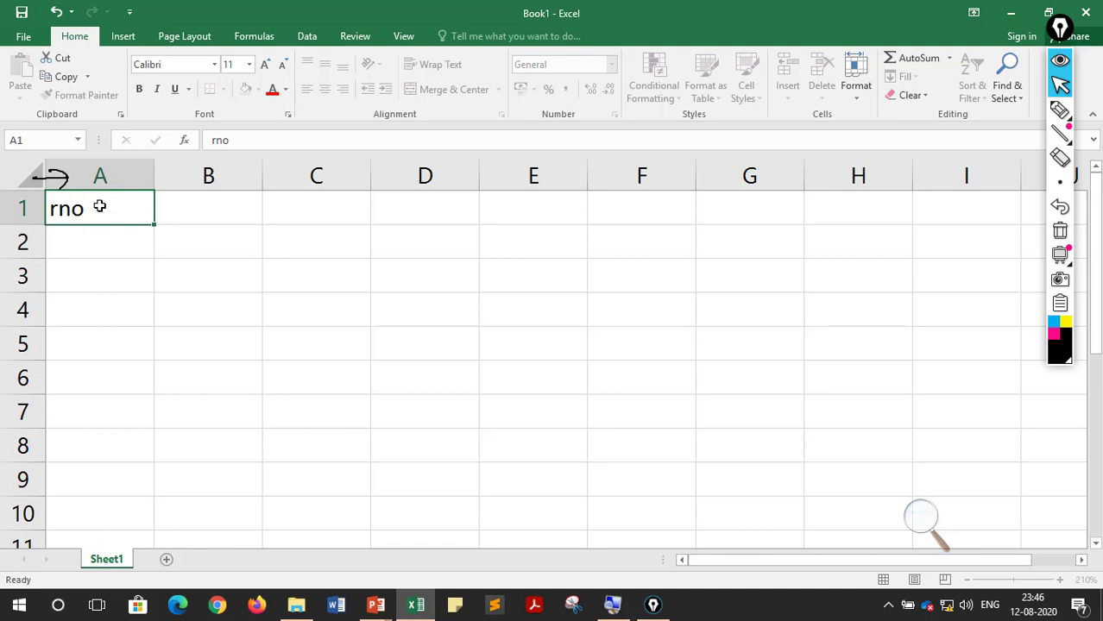
key(Tab)
text(n)
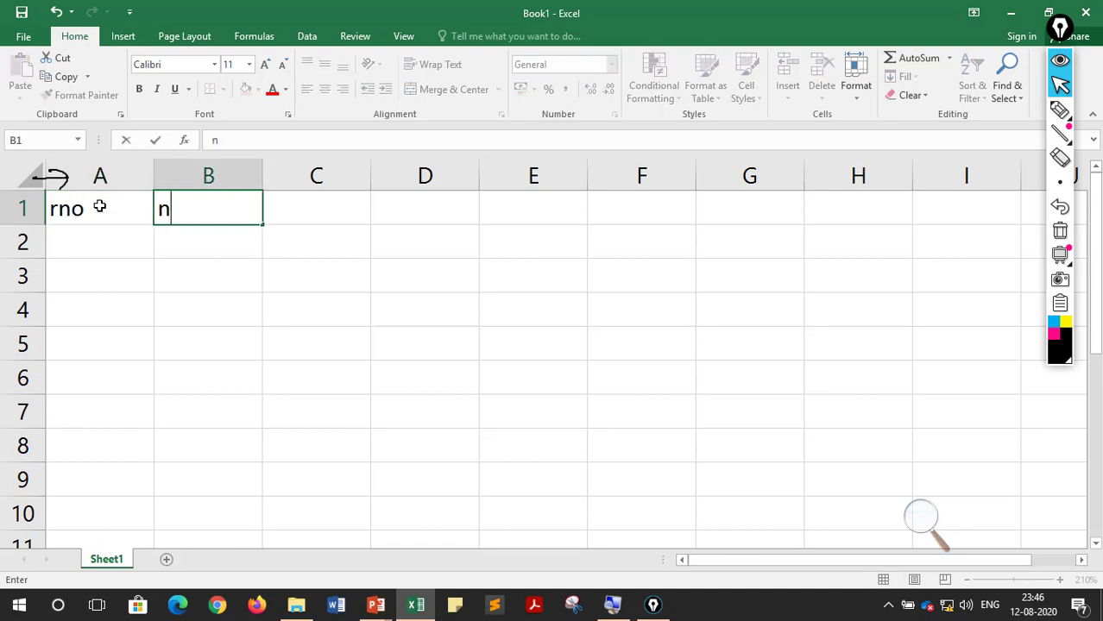
key(Tab)
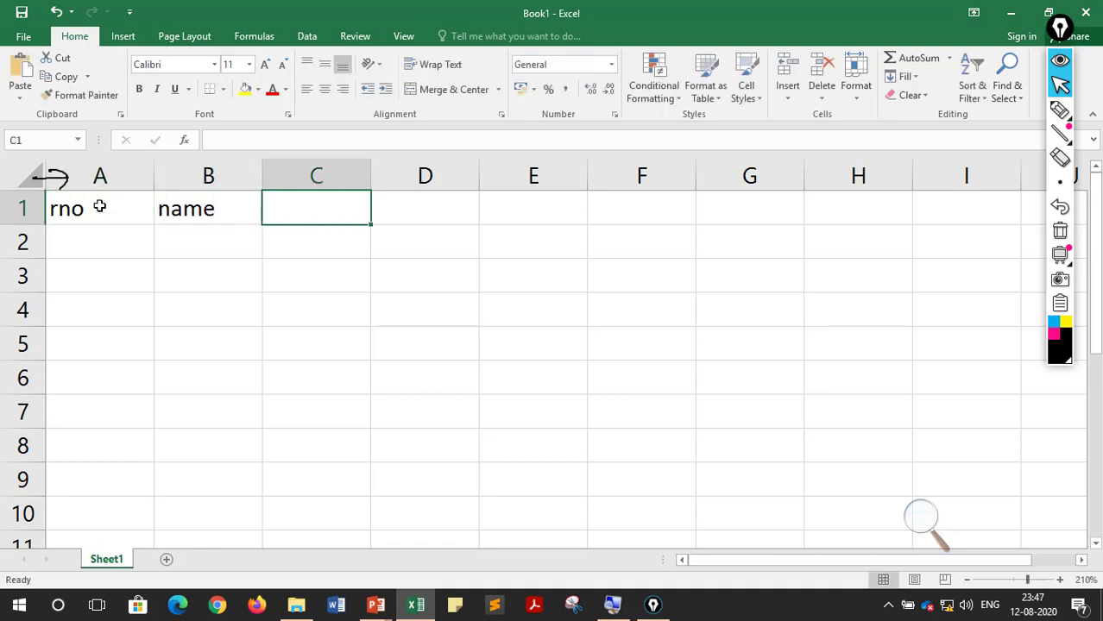
text(marks1)
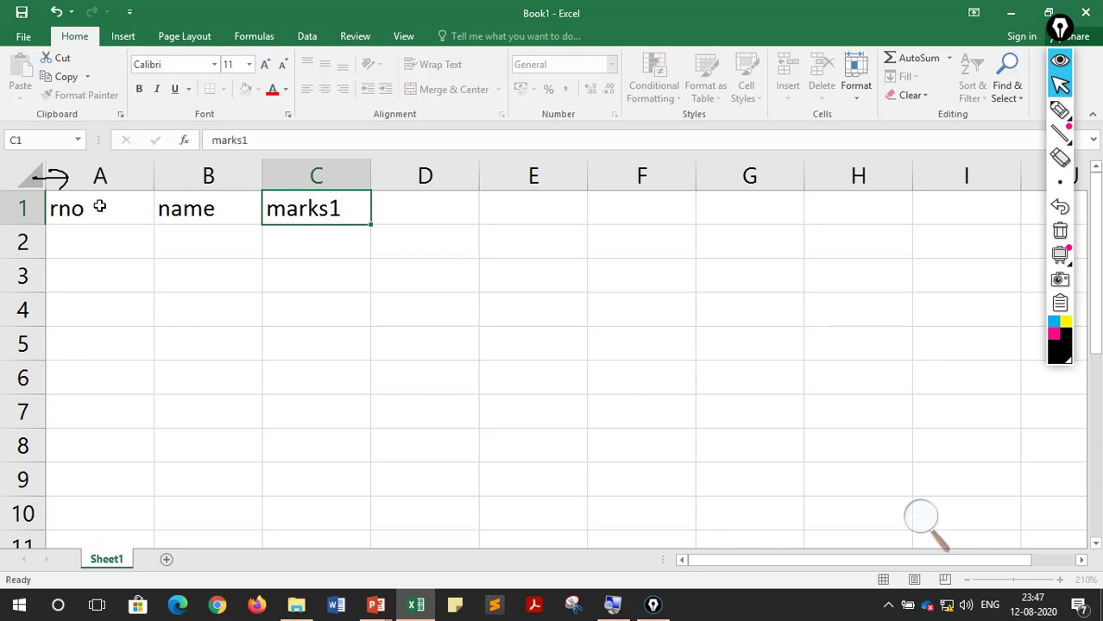
key(Tab)
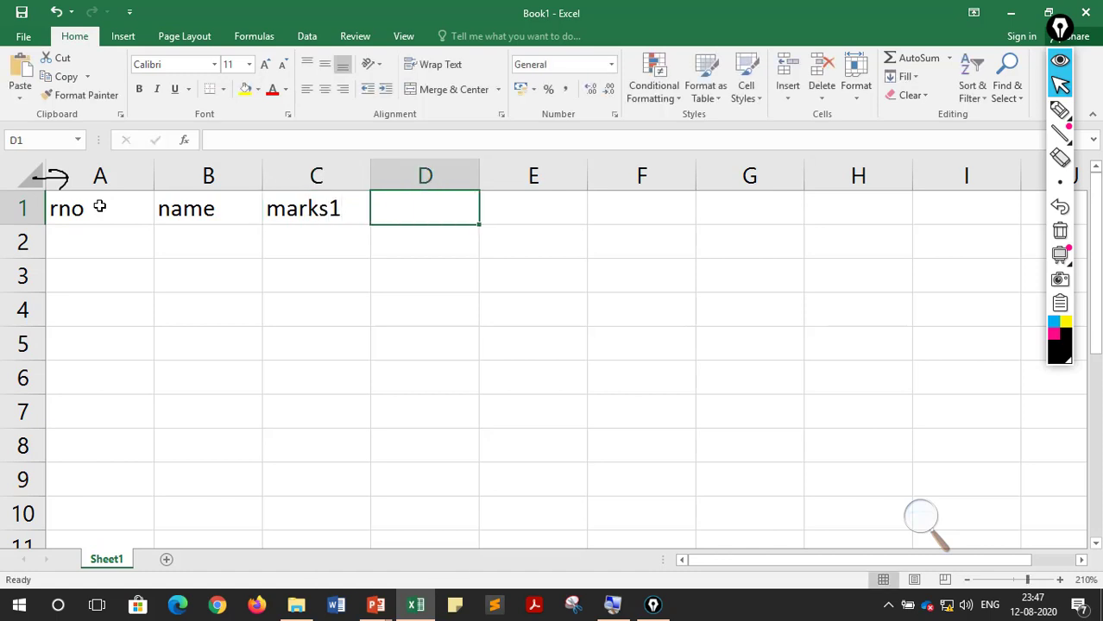
- Autofill the marks1 heading across to marks4 in F1, and add the headings total in G1 and average in H1
click(335, 208)
drag(370, 224, 673, 216)
click(732, 200)
text(total)
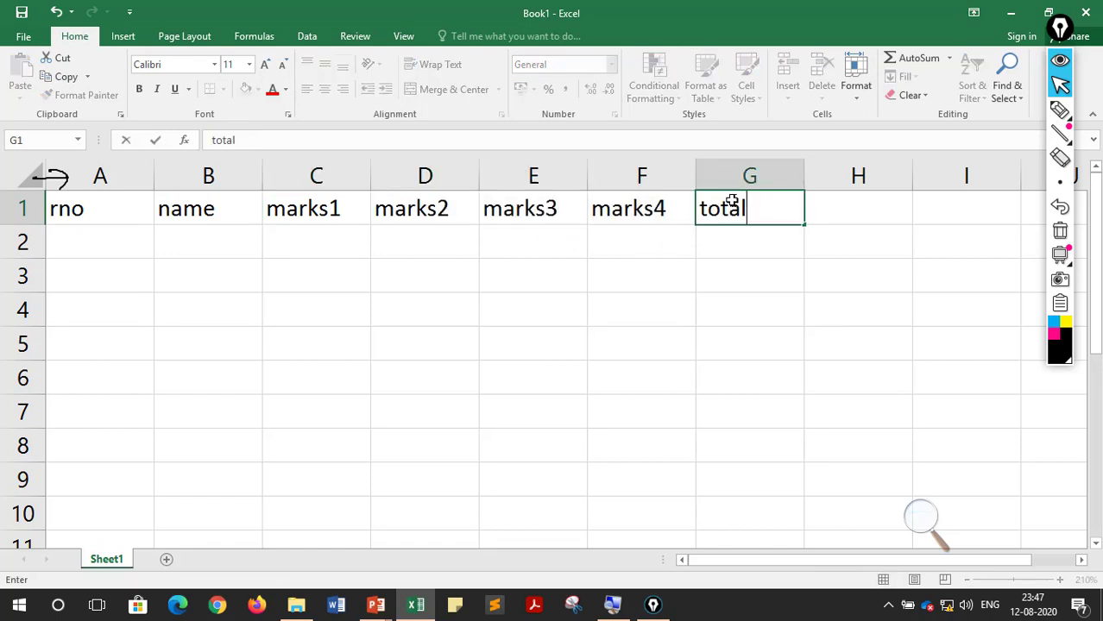
key(Tab)
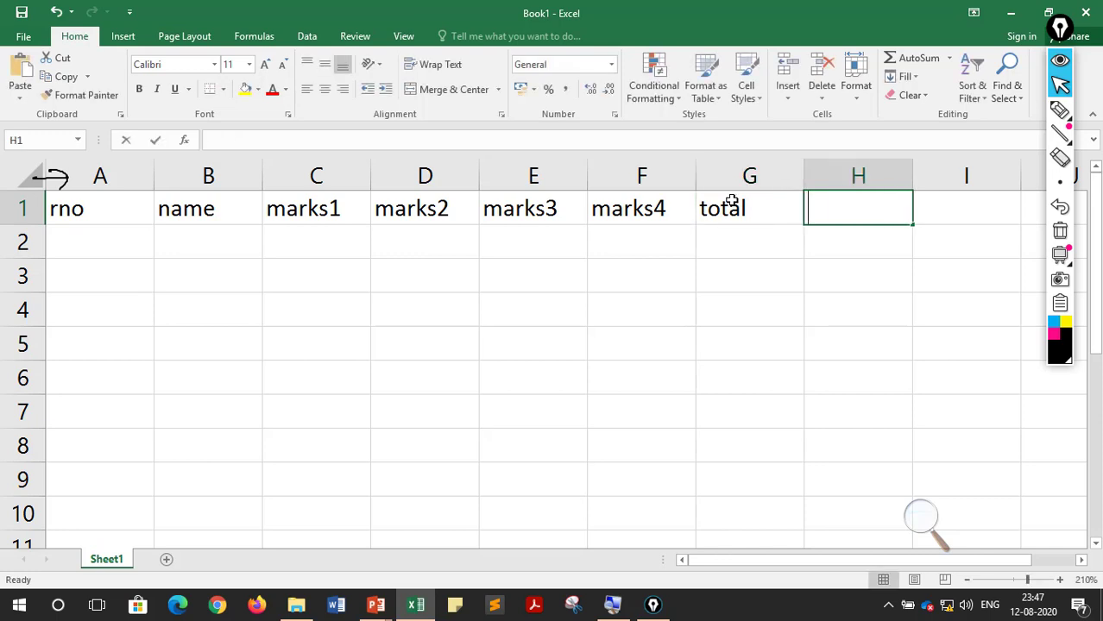
text(average)
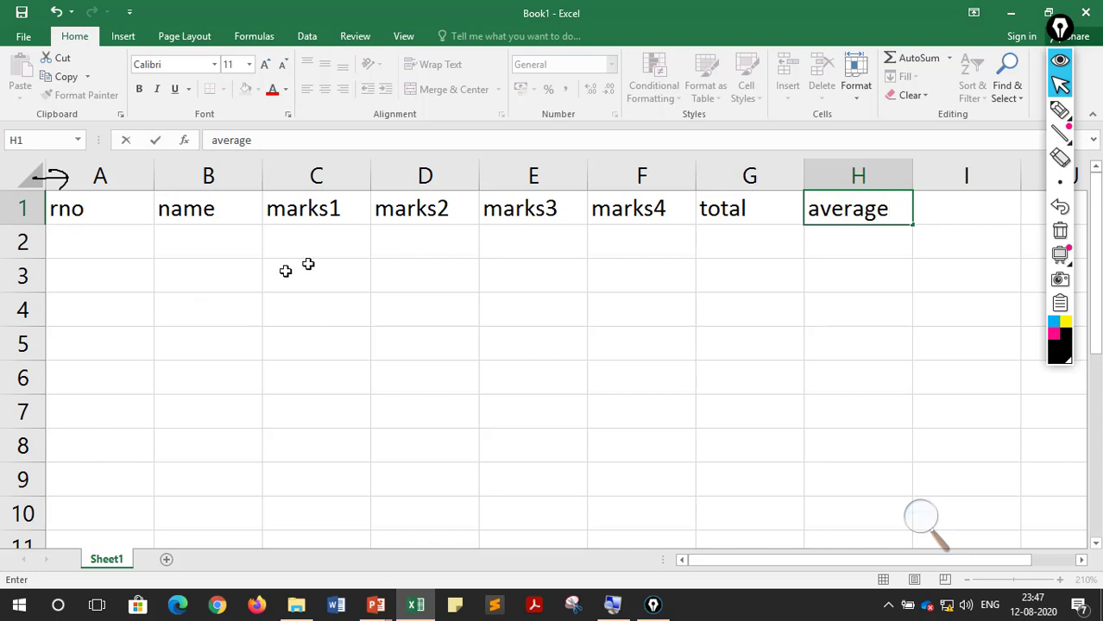
drag(313, 215, 598, 208)
click(739, 209)
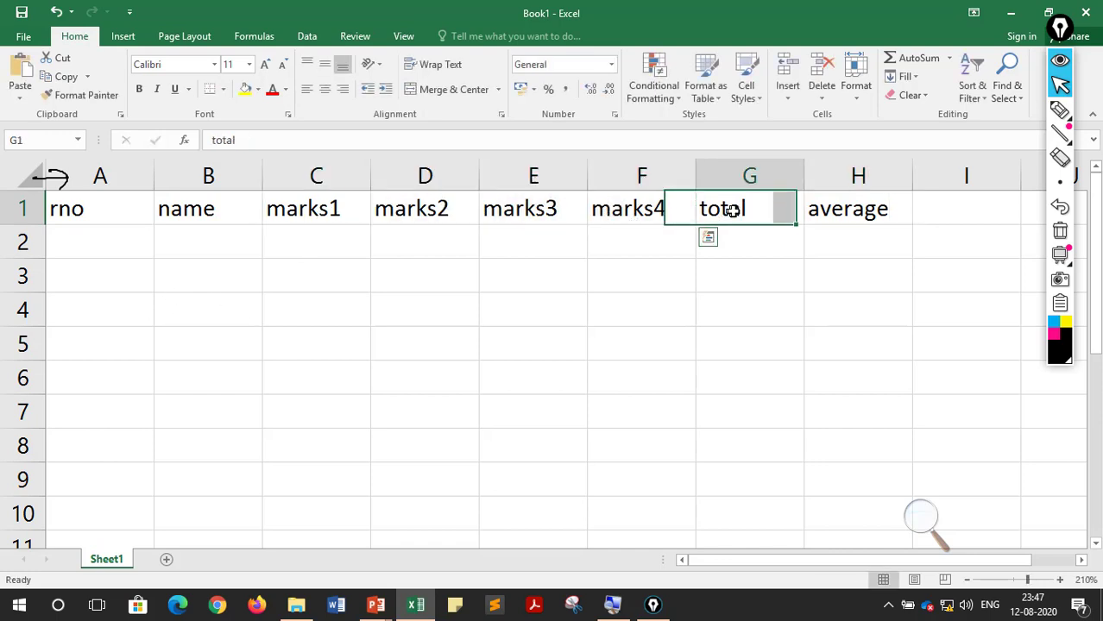
click(830, 209)
drag(117, 215, 849, 205)
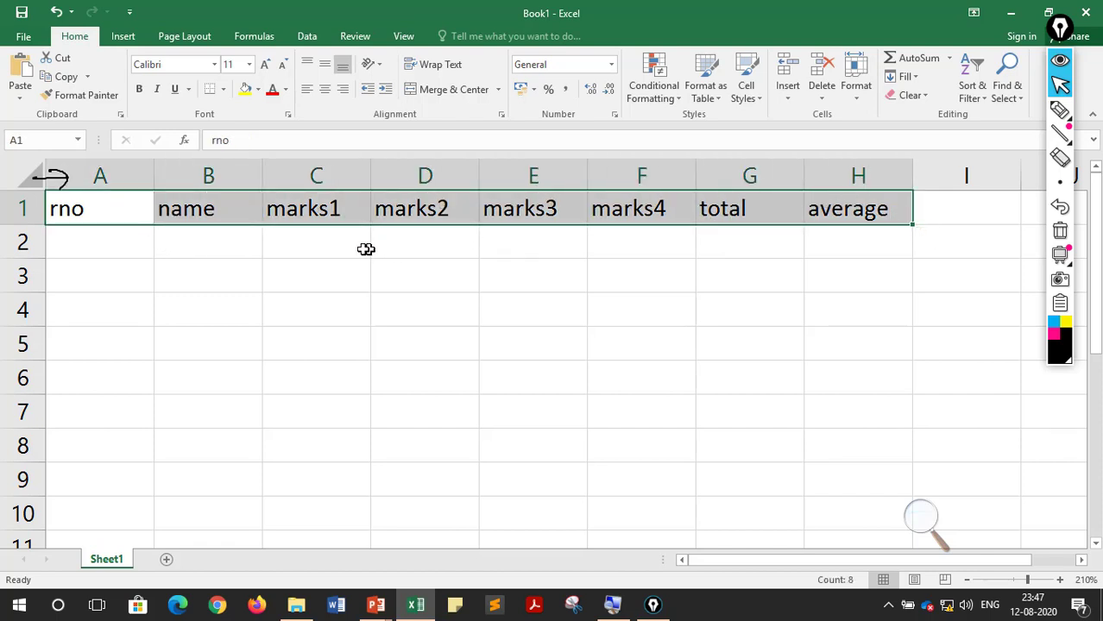
- Apply All Borders to the range A1:H5, with the screen magnified to 200%
click(128, 210)
drag(120, 209, 838, 352)
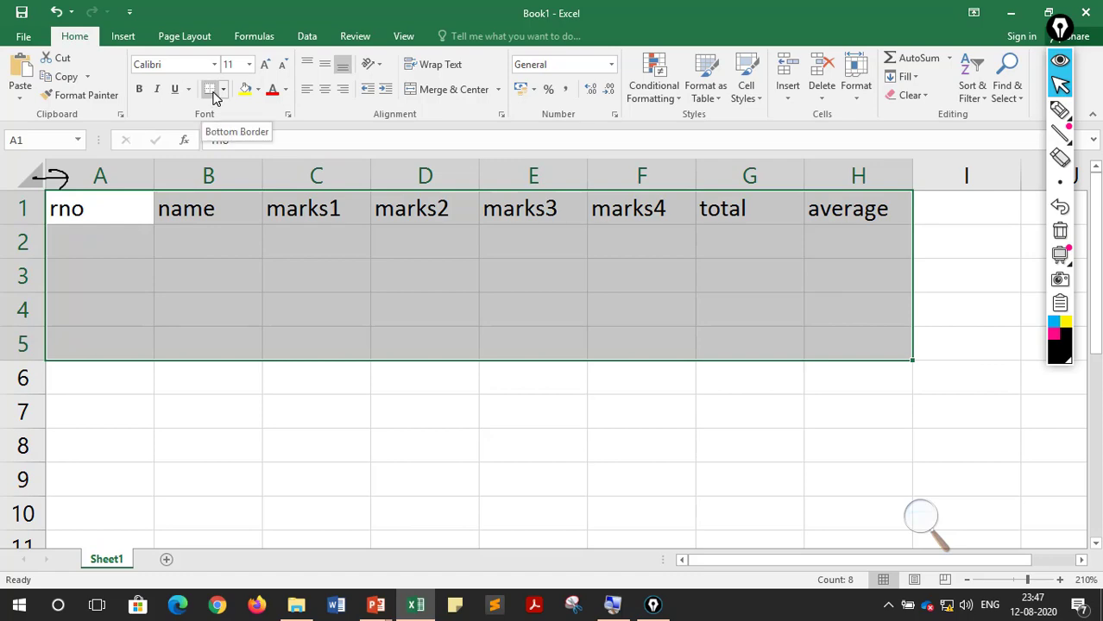
click(920, 519)
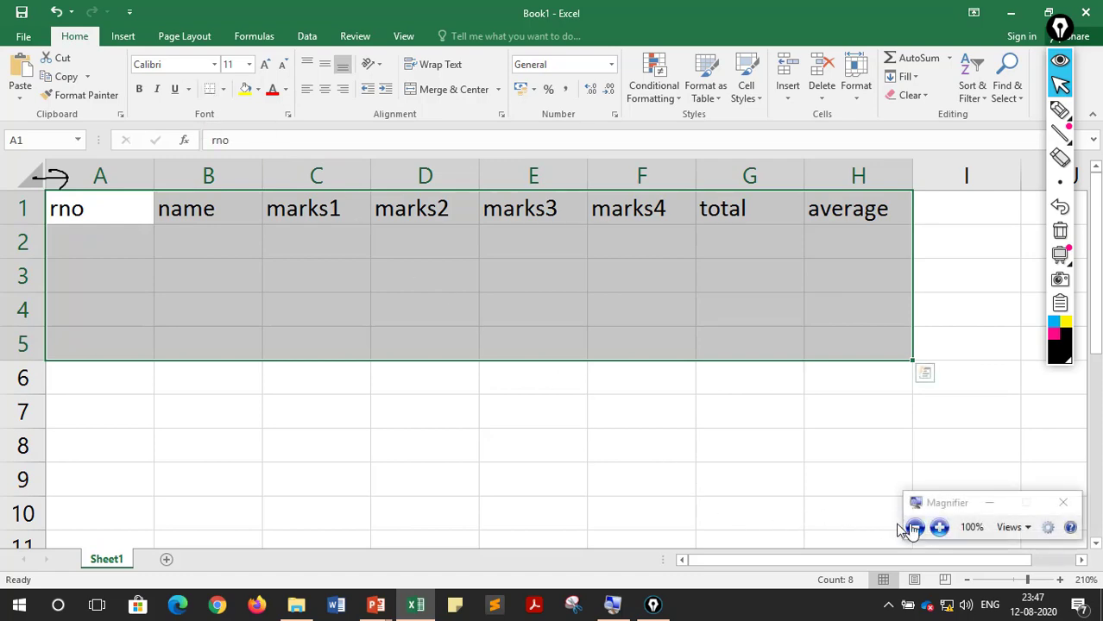
click(940, 529)
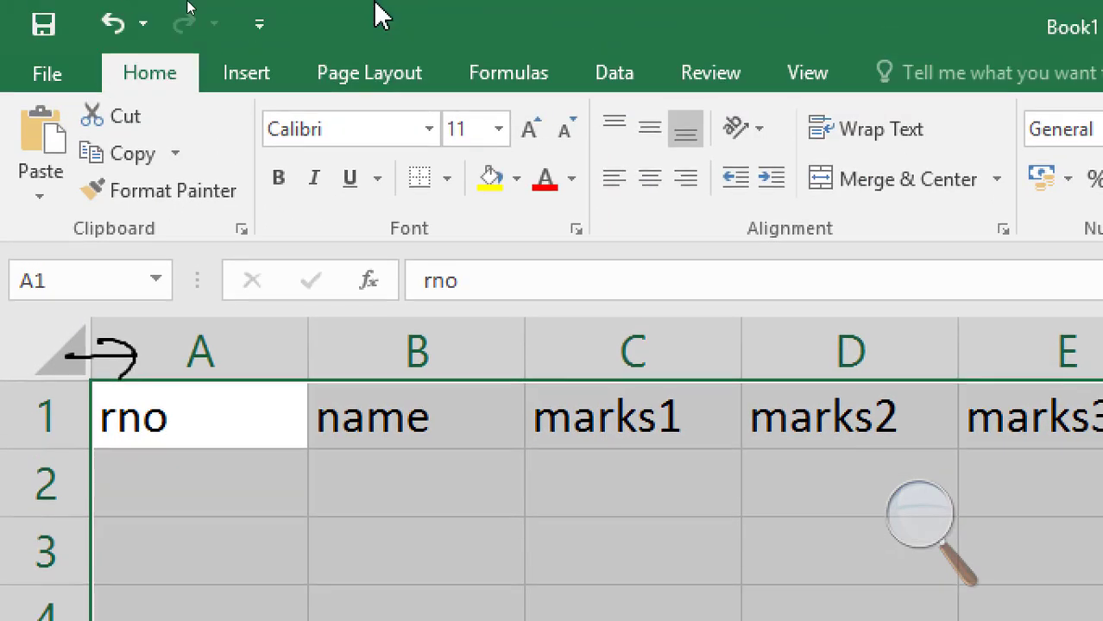
click(423, 179)
click(447, 179)
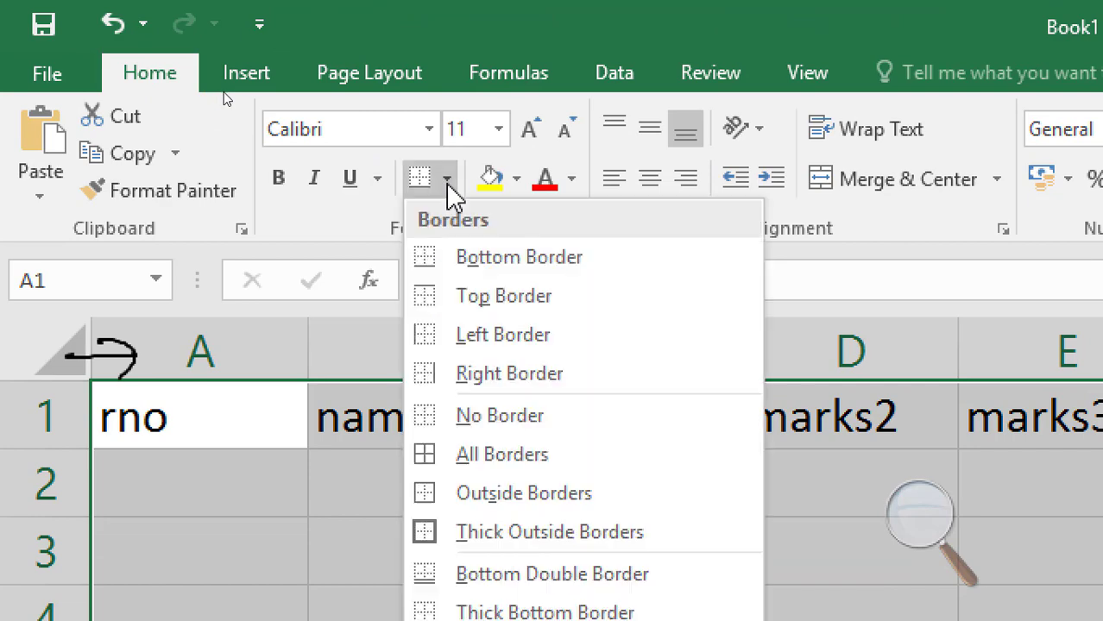
click(452, 458)
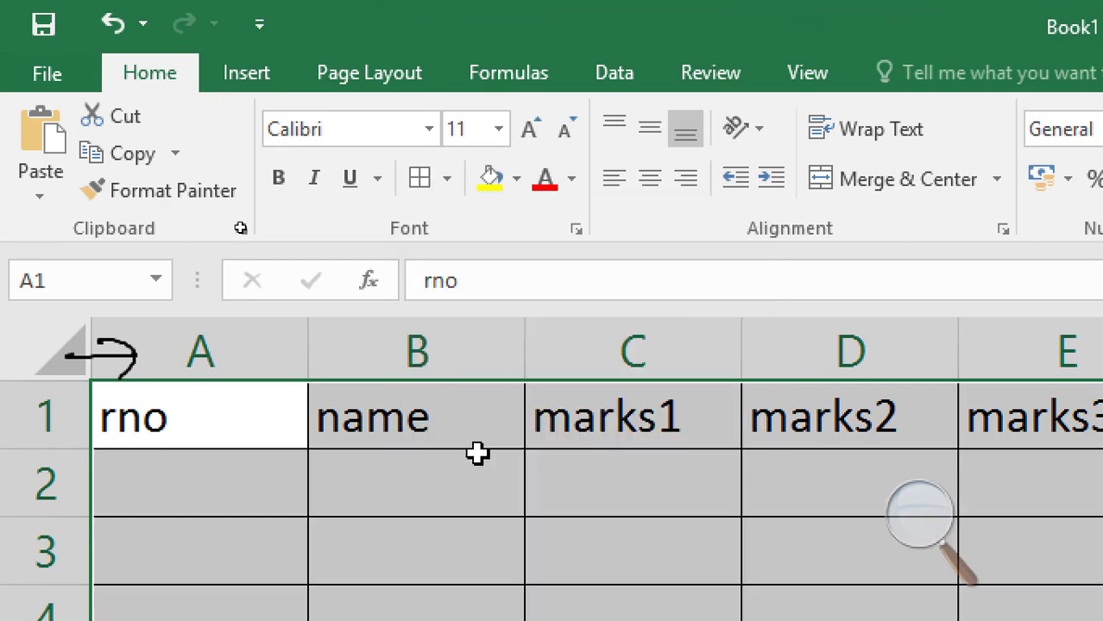
- Return the screen magnification to 100% and move the Magnifier off the table to the lower part of the worksheet
click(922, 523)
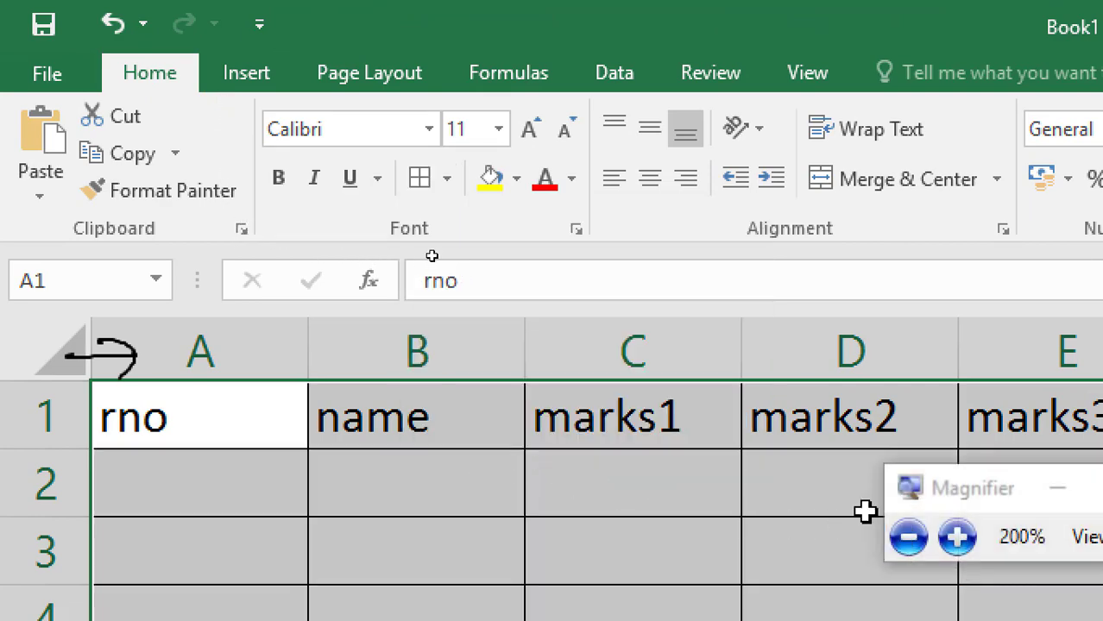
click(907, 540)
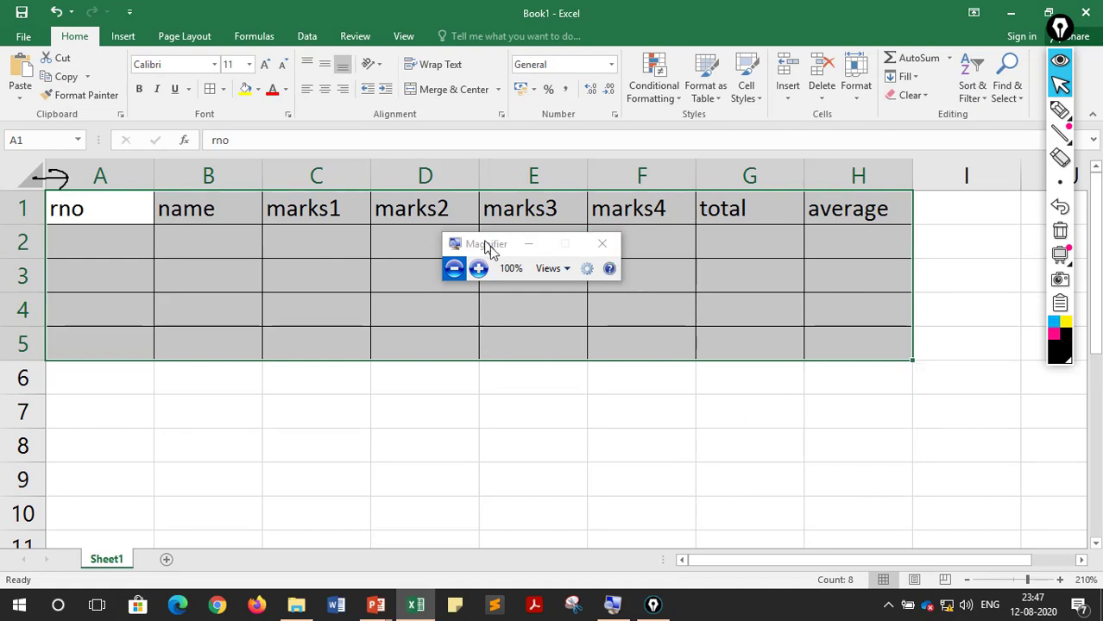
drag(492, 245, 871, 512)
click(141, 243)
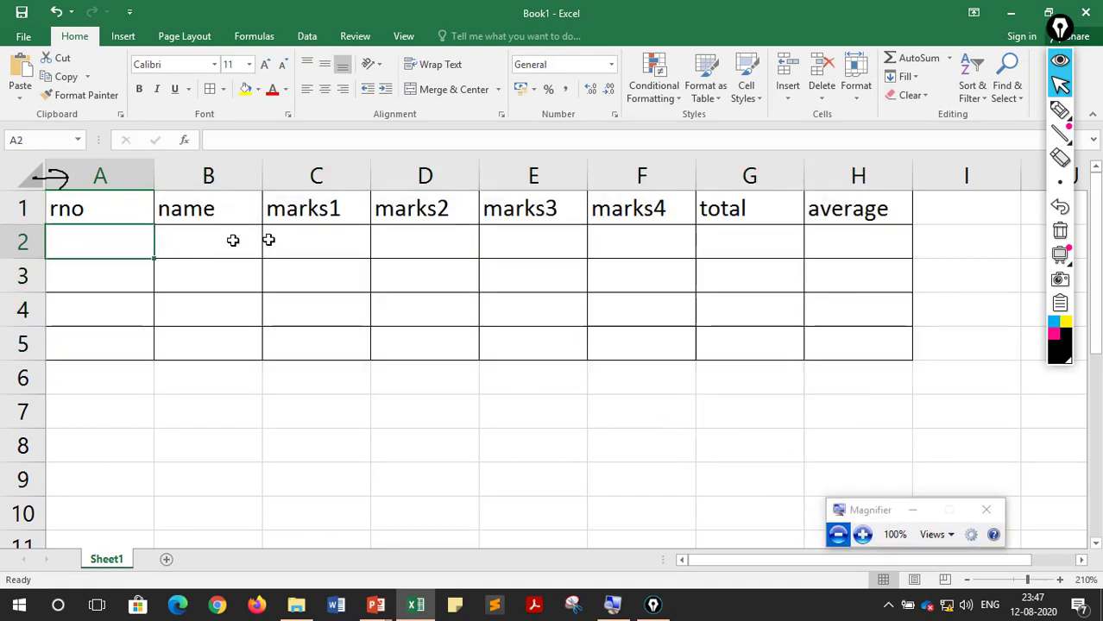
- Fill the header row A1:H1 with yellow and give its text a dark font colour
drag(125, 201, 837, 211)
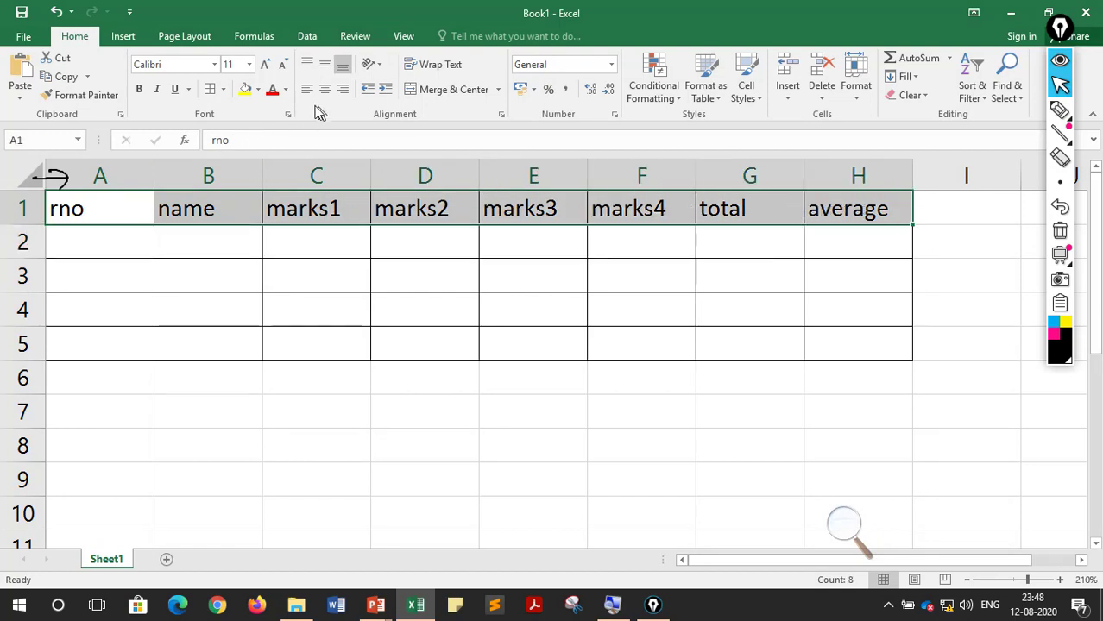
click(258, 91)
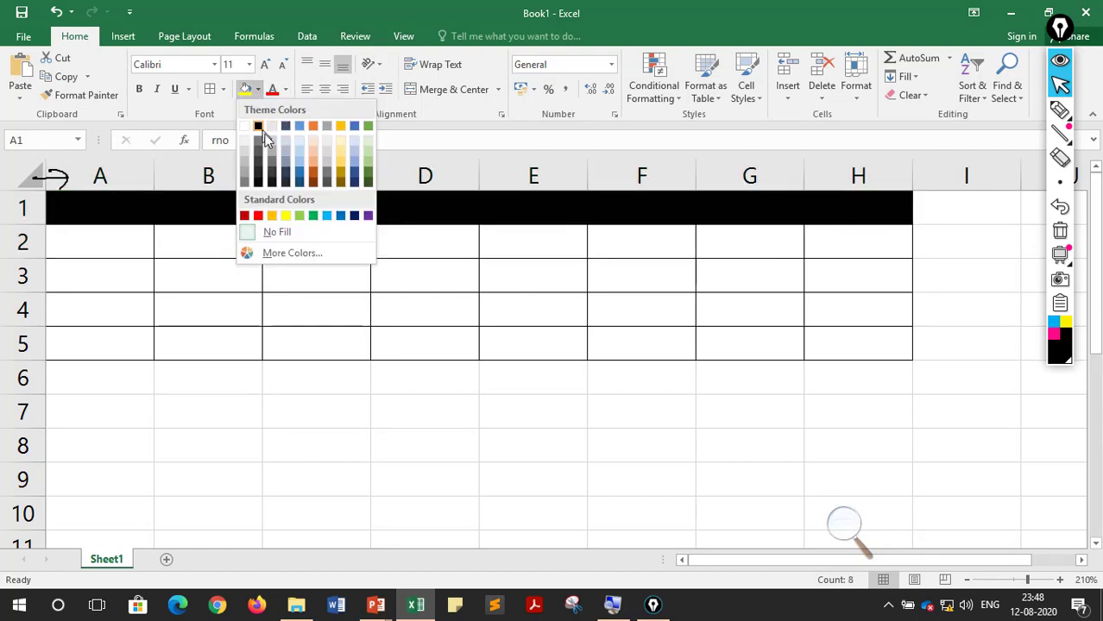
click(284, 215)
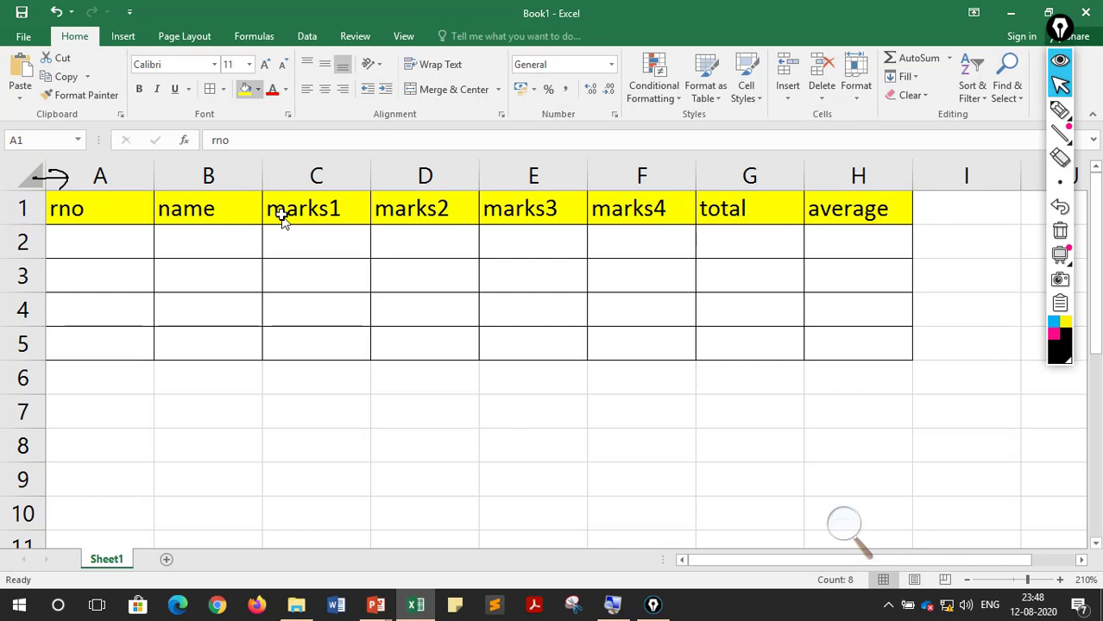
click(288, 94)
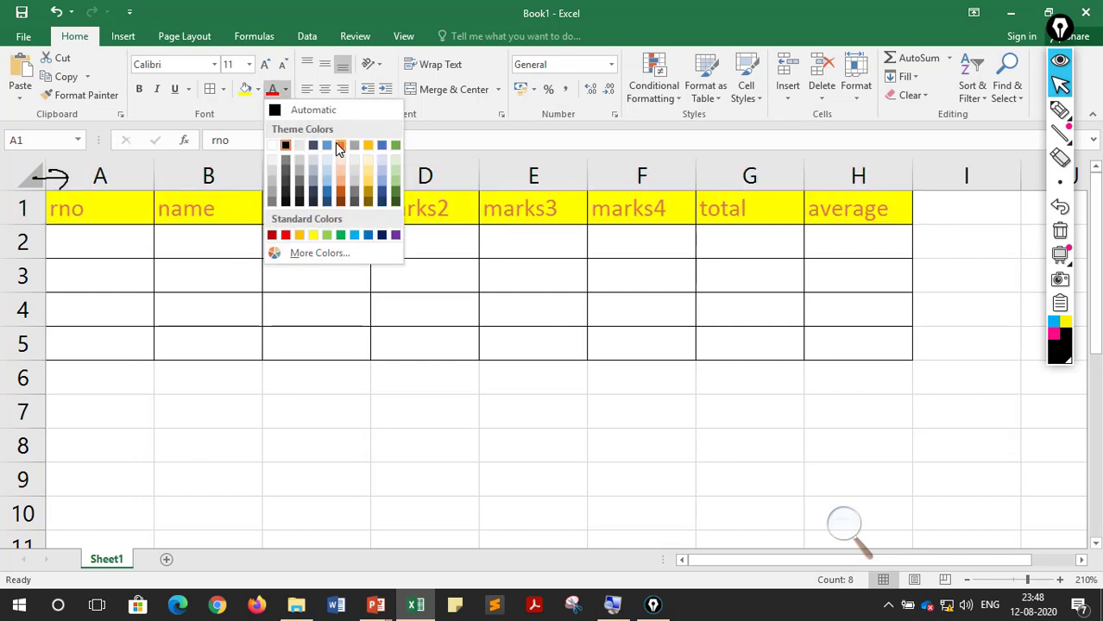
click(337, 141)
click(286, 91)
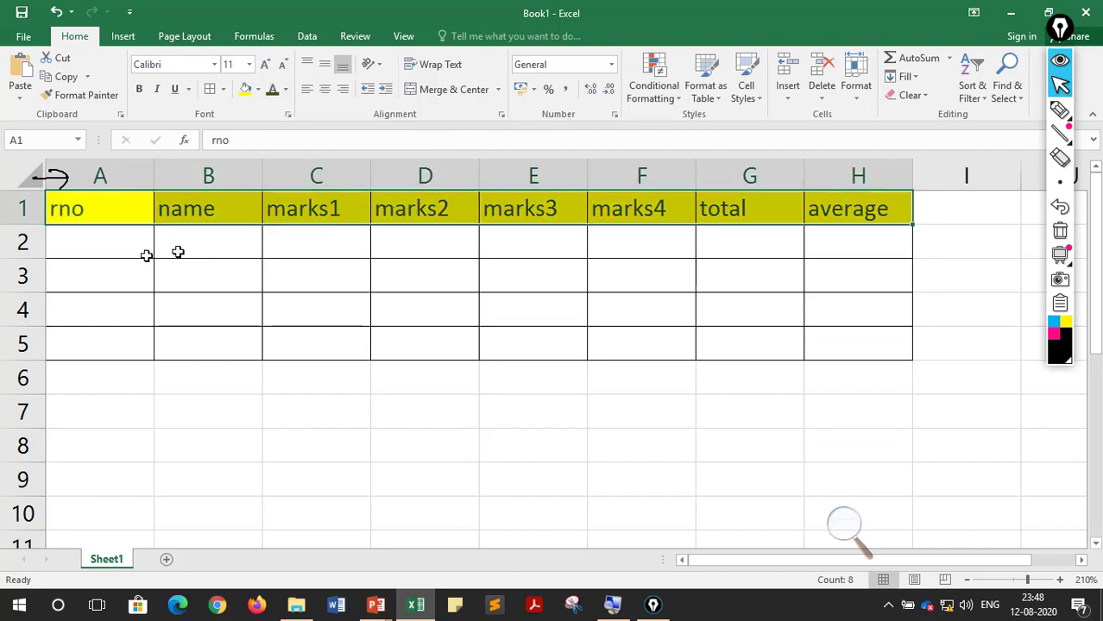
- Enter the roll numbers 1, 2, 3 and 4 in cells A2 to A5
click(110, 249)
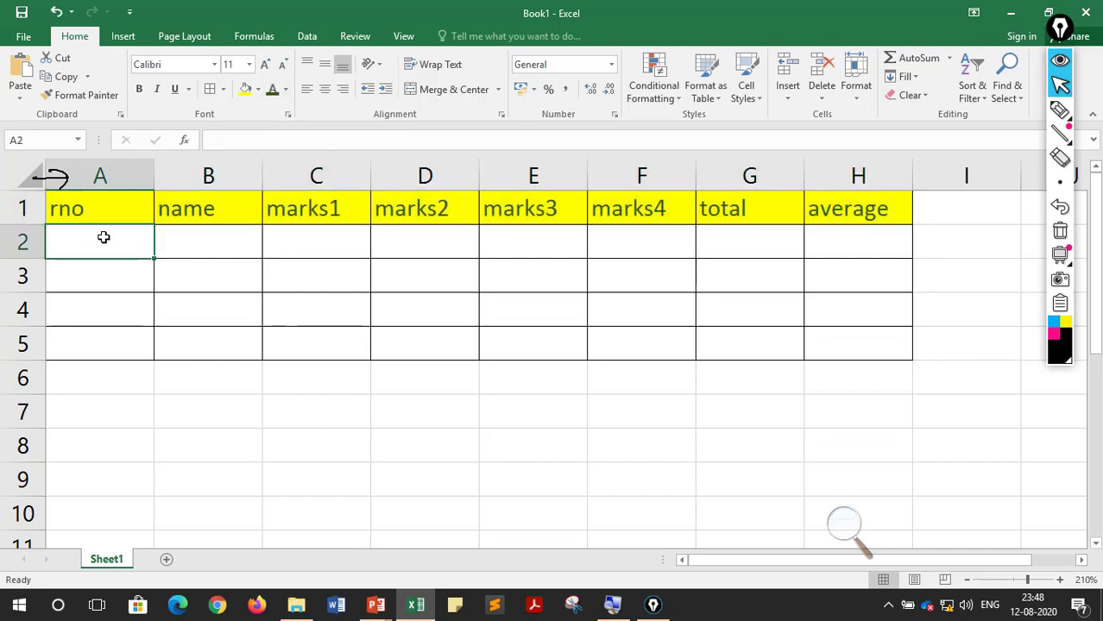
text(1)
key(Return)
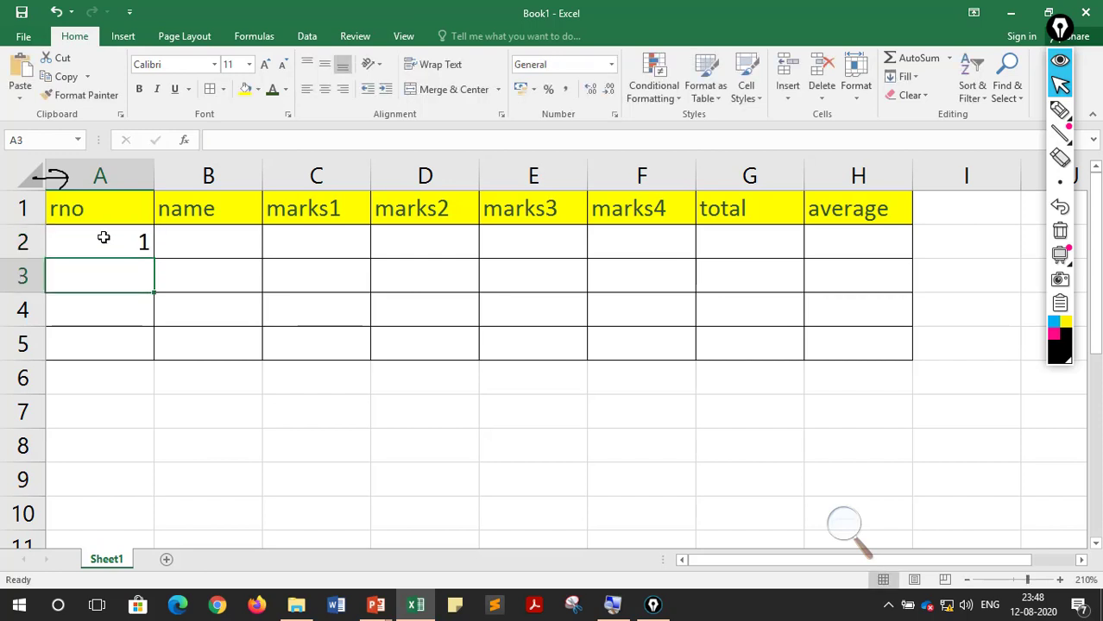
text(2)
key(Return)
text(3)
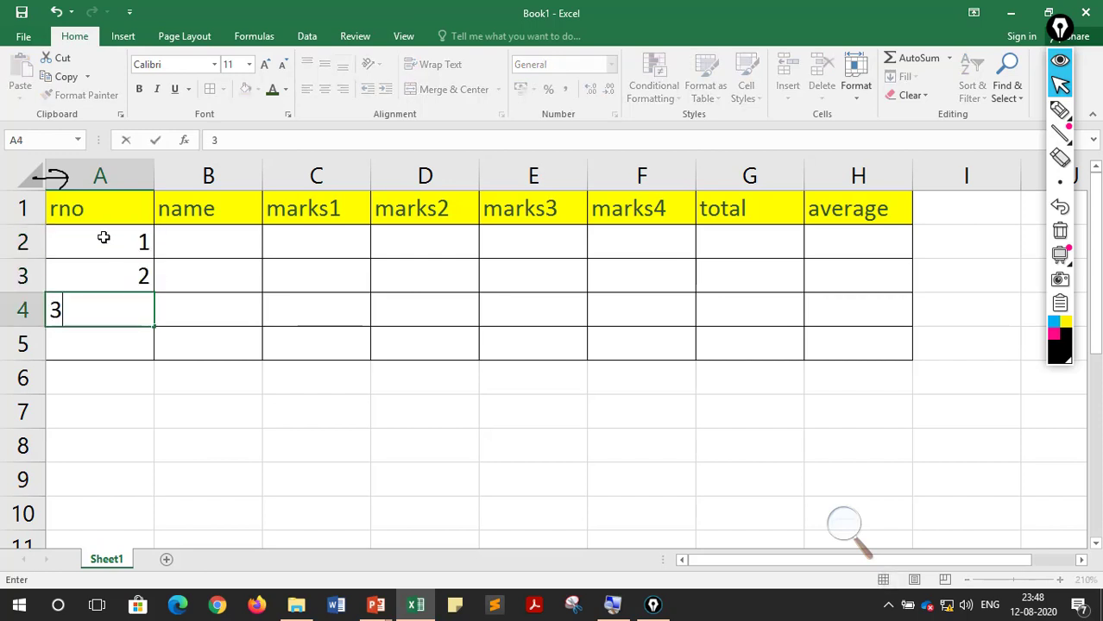
key(Return)
text(4)
key(Tab)
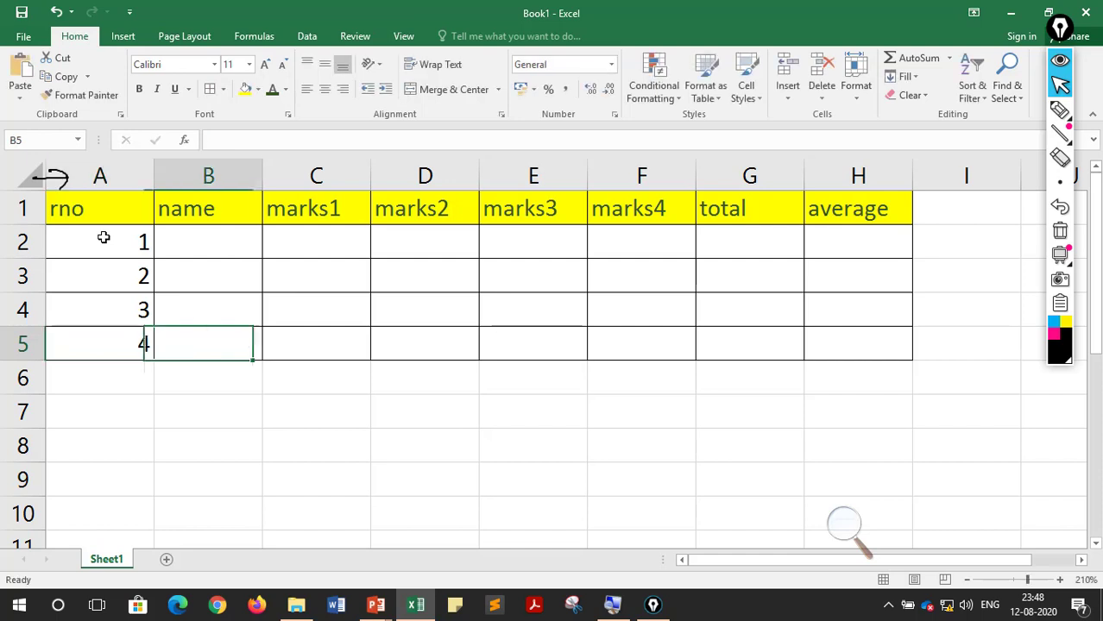
- Fill the name column with a, b, c and d in cells B2 to B5
key(Up)
key(Up)
key(Up)
text(a)
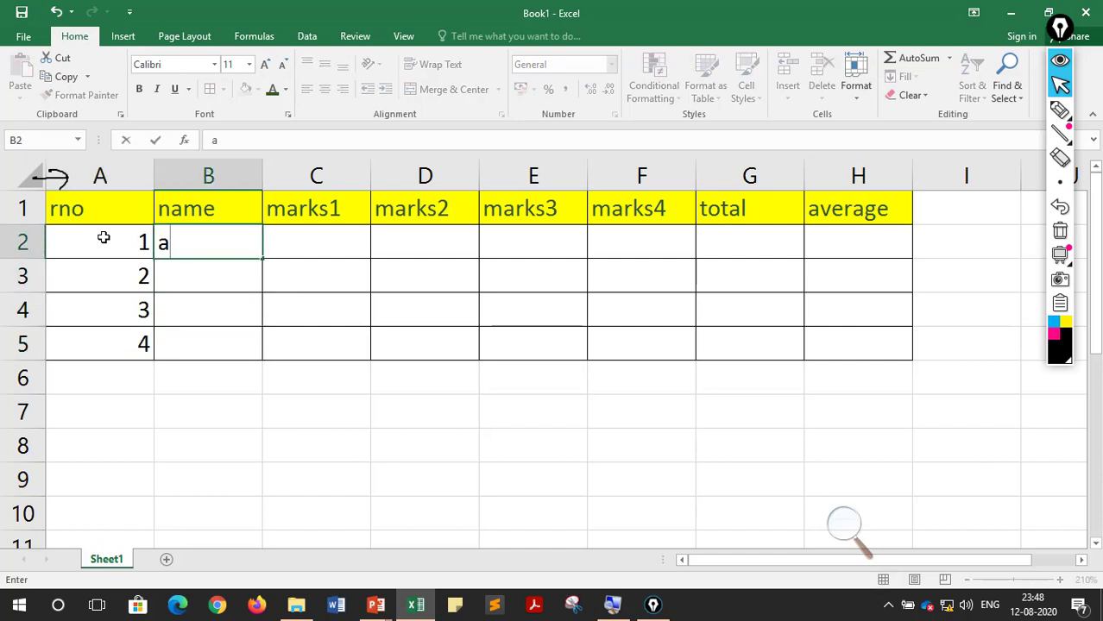
key(Return)
text(b)
key(Return)
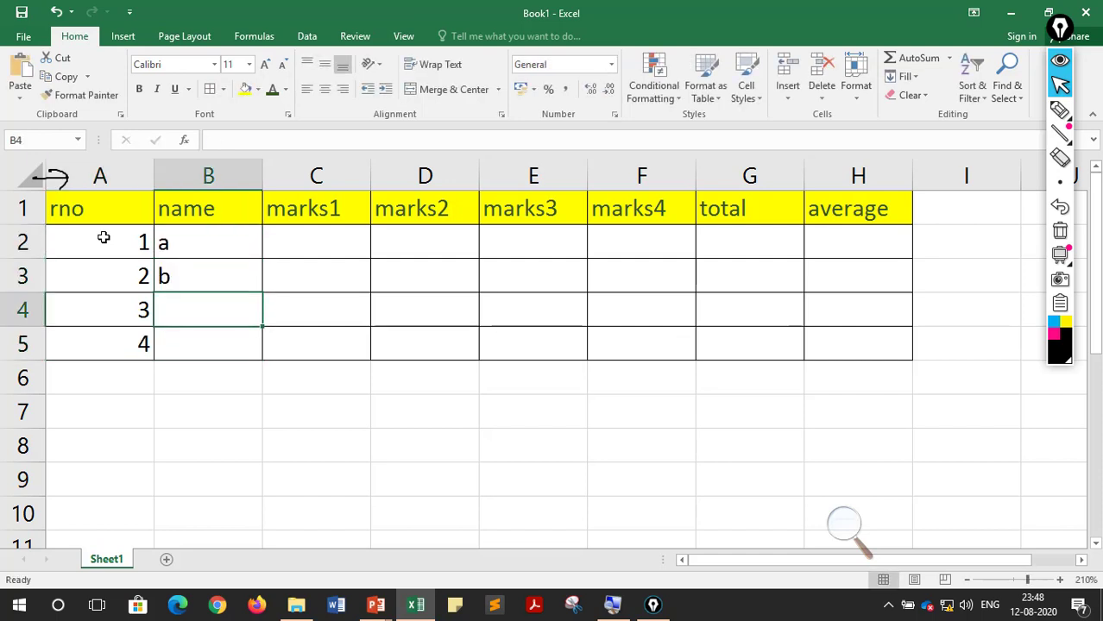
text(c)
key(Return)
text(d)
key(Tab)
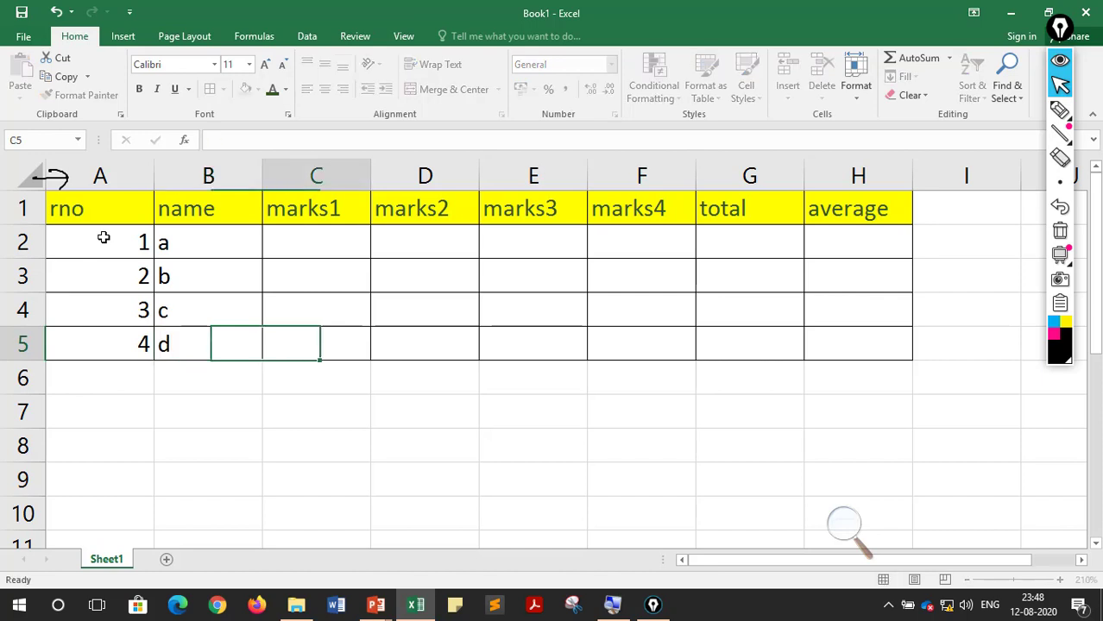
- Enter the marks1 values 45, 89, 45 and 98 in cells C2 to C5, and select the first marks2 cell, D2
key(Up)
key(Up)
key(Up)
text(45)
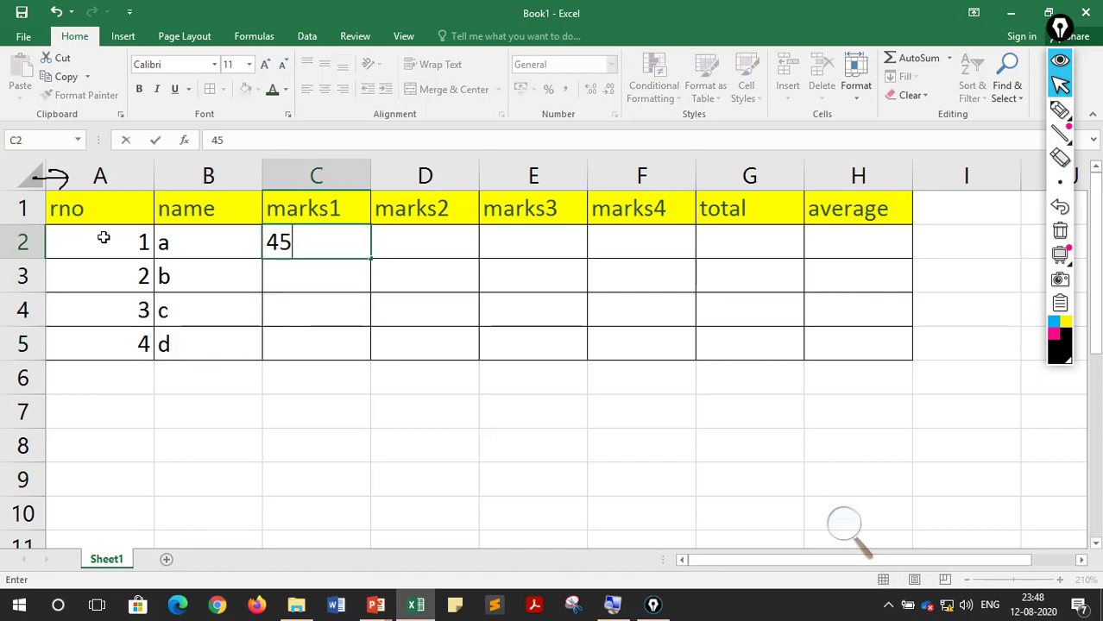
key(Return)
text(89)
key(Return)
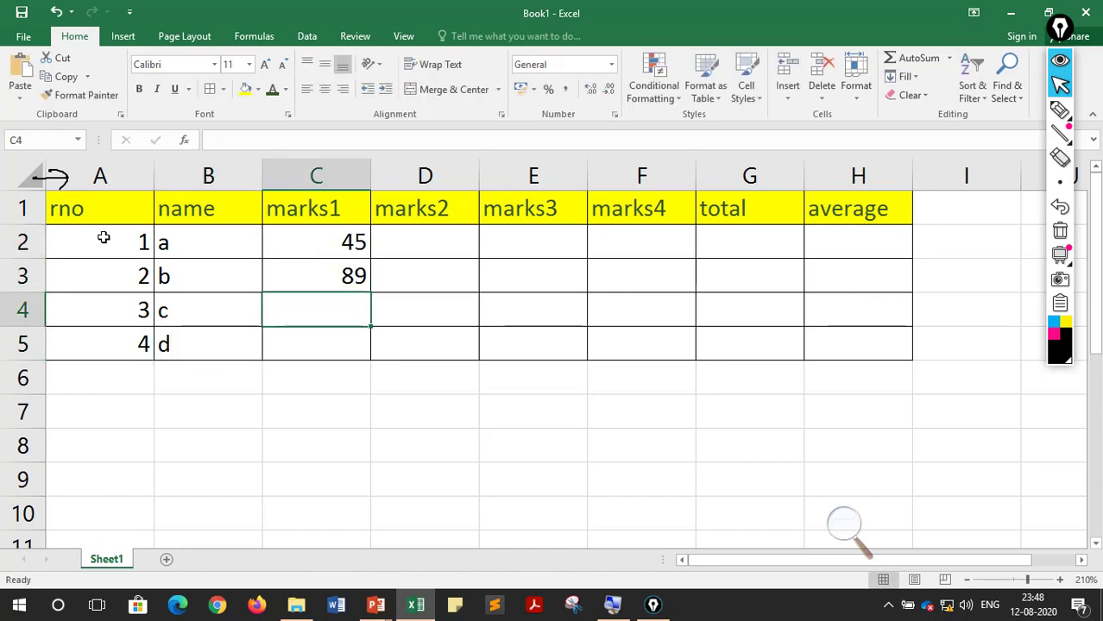
text(45)
key(Return)
text(9)
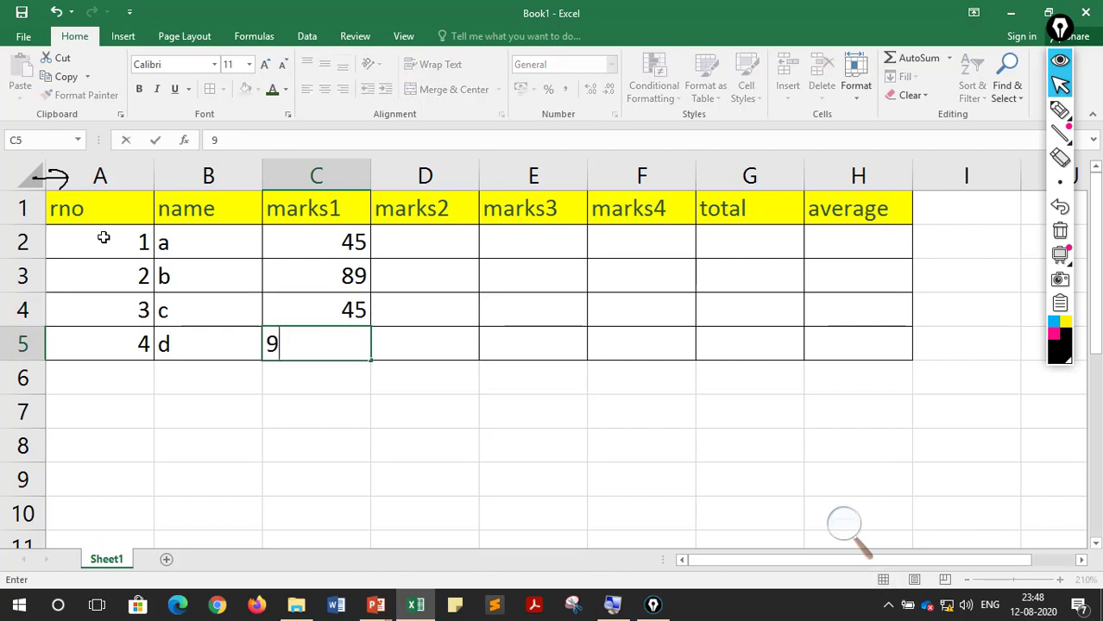
text(8)
key(Tab)
key(Up)
key(Up)
key(Up)
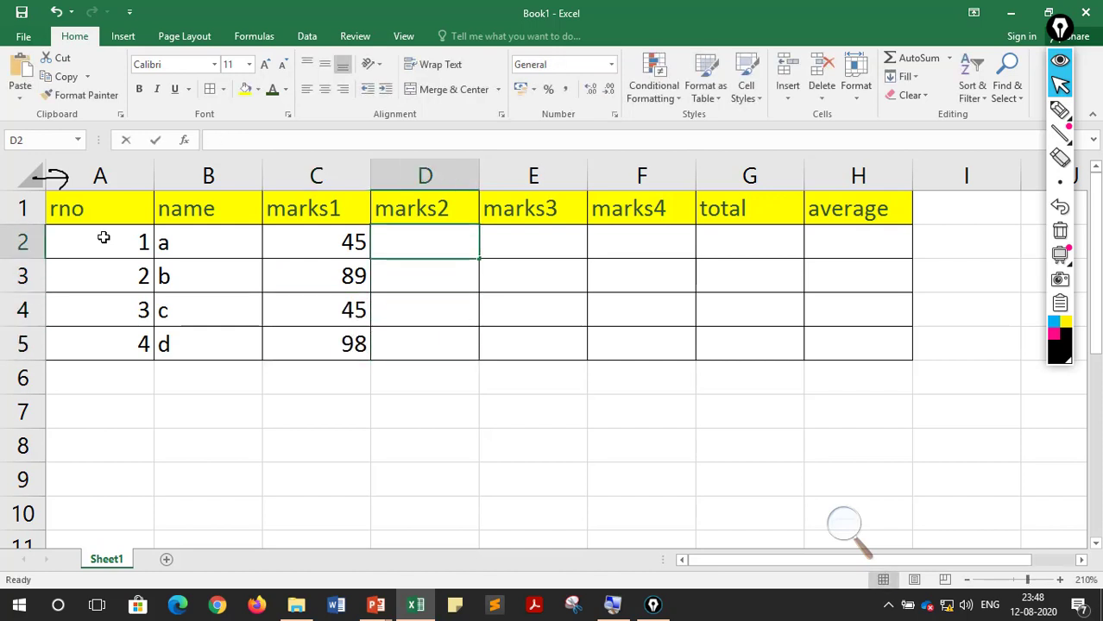
- Enter the marks2 values 34, 67, 77 and 98 in cells D2 to D5
text(34)
key(Return)
text(67)
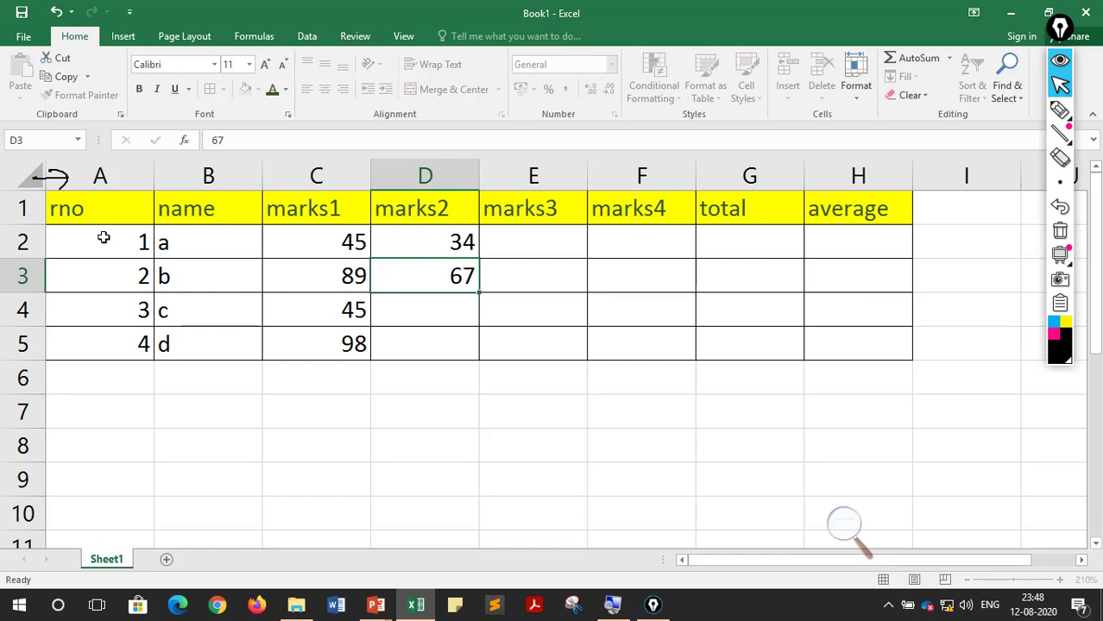
key(Return)
text(77)
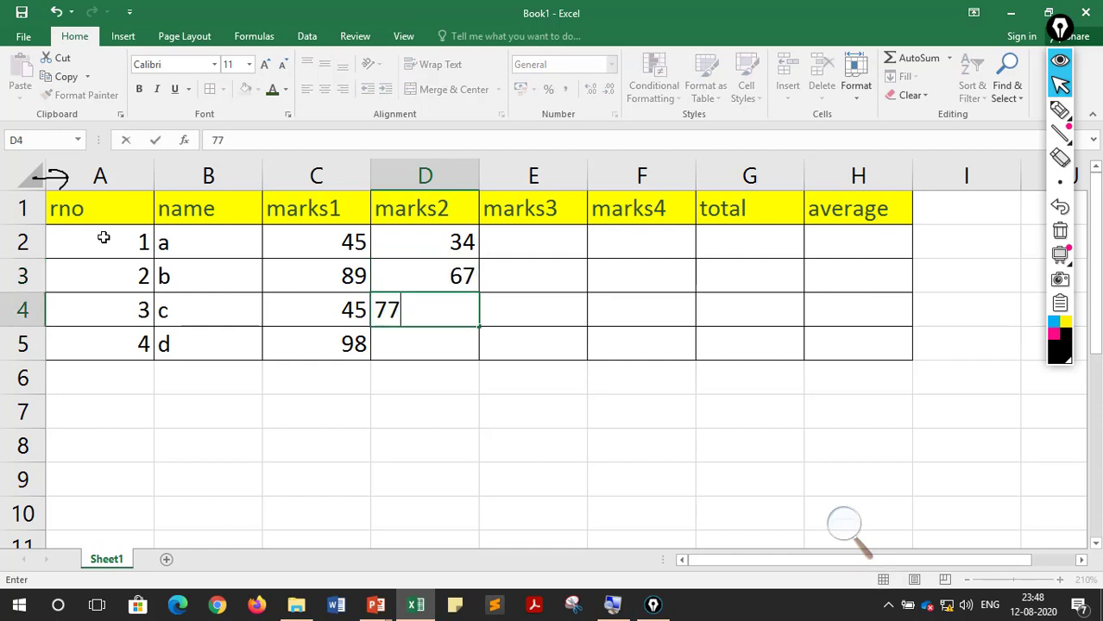
key(Return)
text(98)
key(Tab)
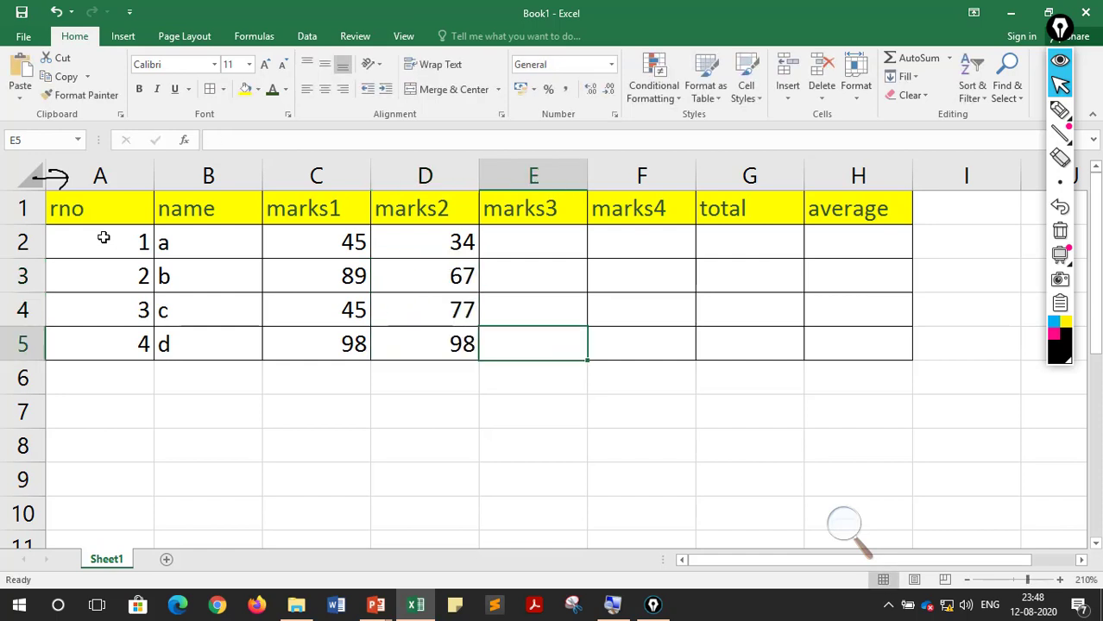
- Fill the marks3 column with 45, 55, 75 and 89 in cells E2 to E5
key(Up)
key(Up)
key(Down)
key(Down)
text(89)
key(Up)
text(7)
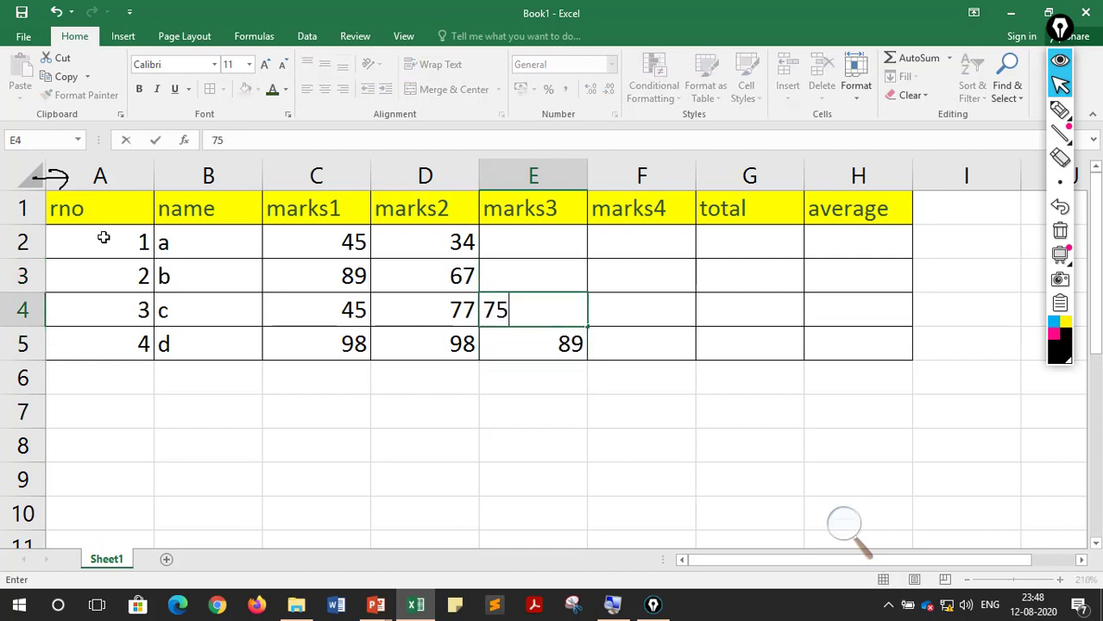
key(Up)
text(55)
key(Up)
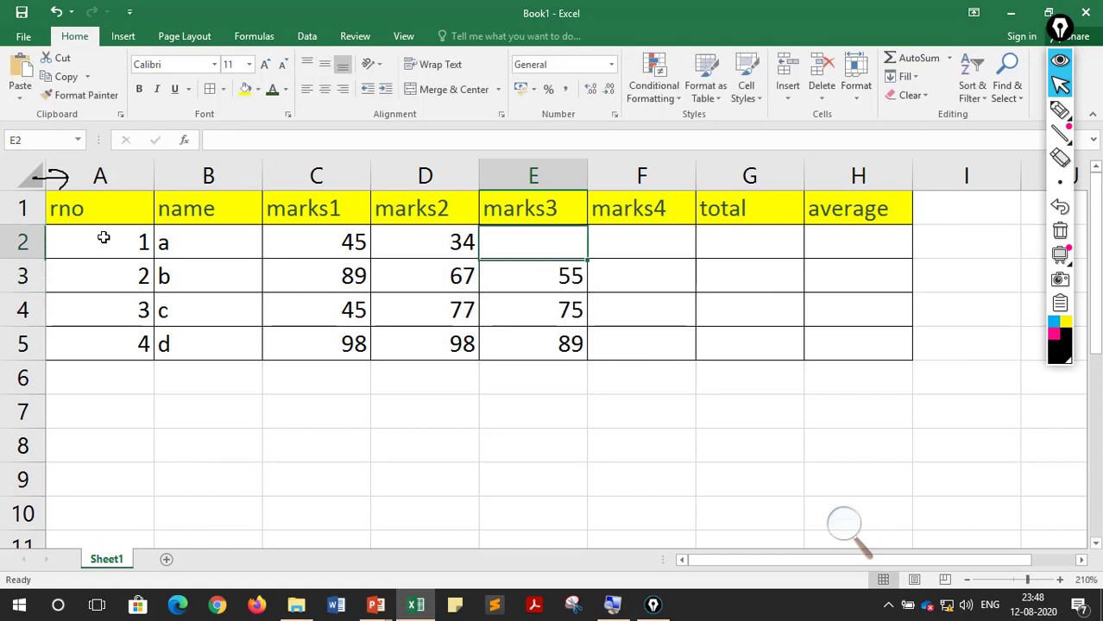
text(45)
key(Right)
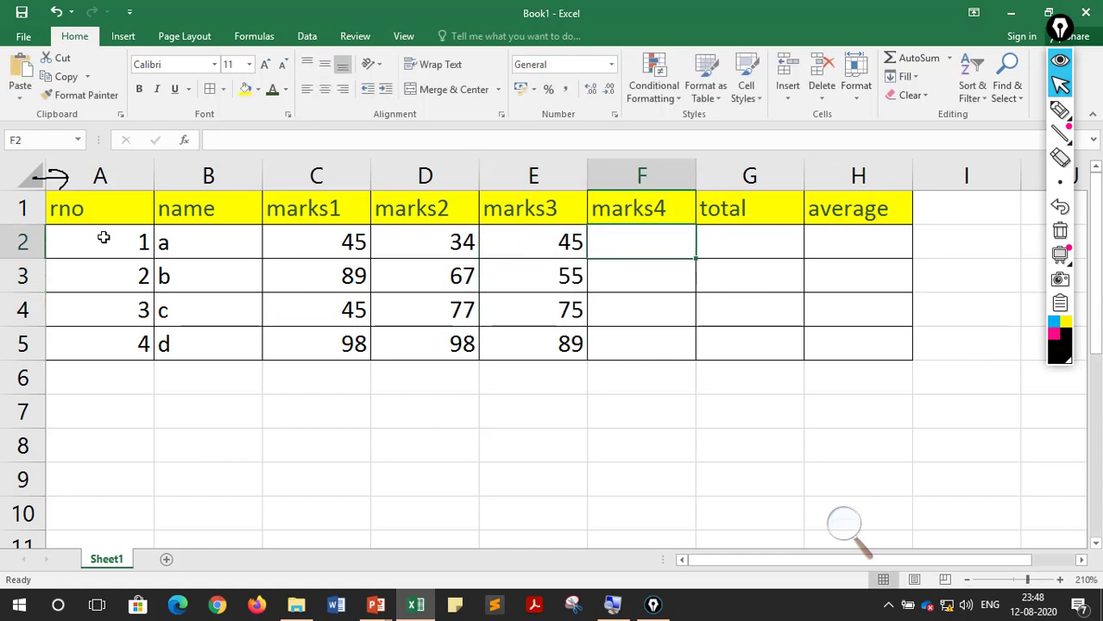
- Enter the marks4 values 34, 66, 98 and 89 in cells F2 to F5
text(34)
key(Return)
text(66)
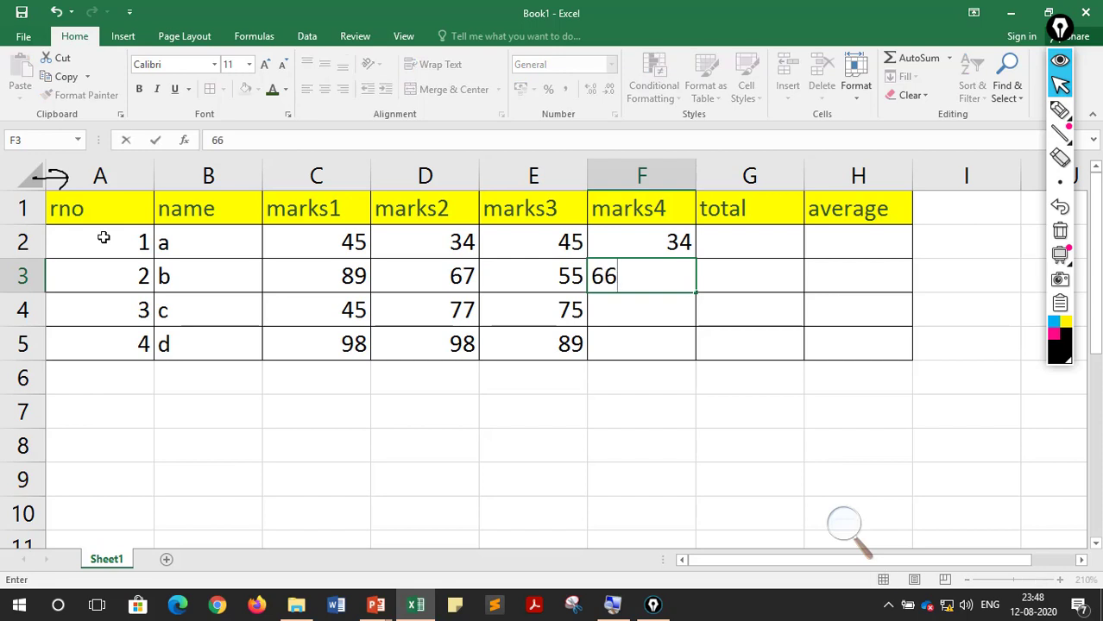
key(Return)
text(98)
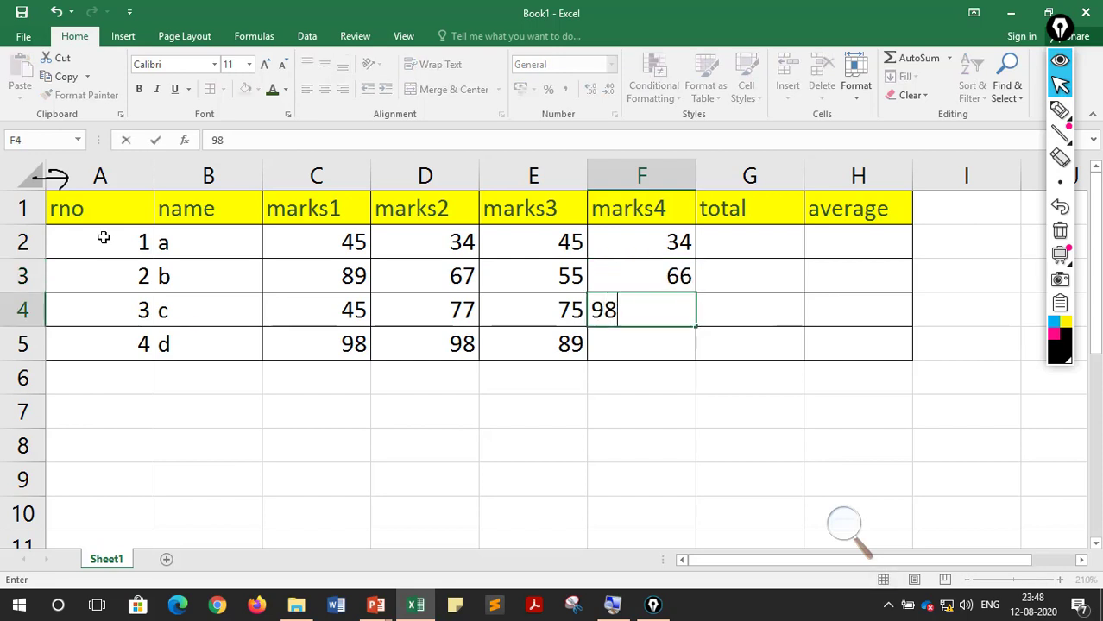
key(Return)
text(89)
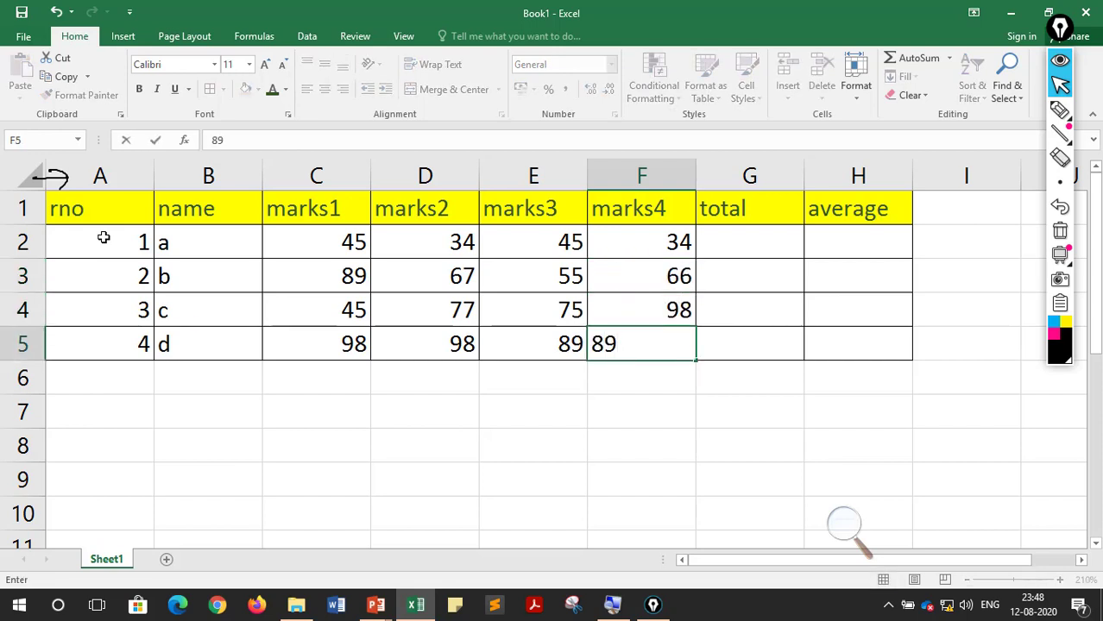
click(722, 245)
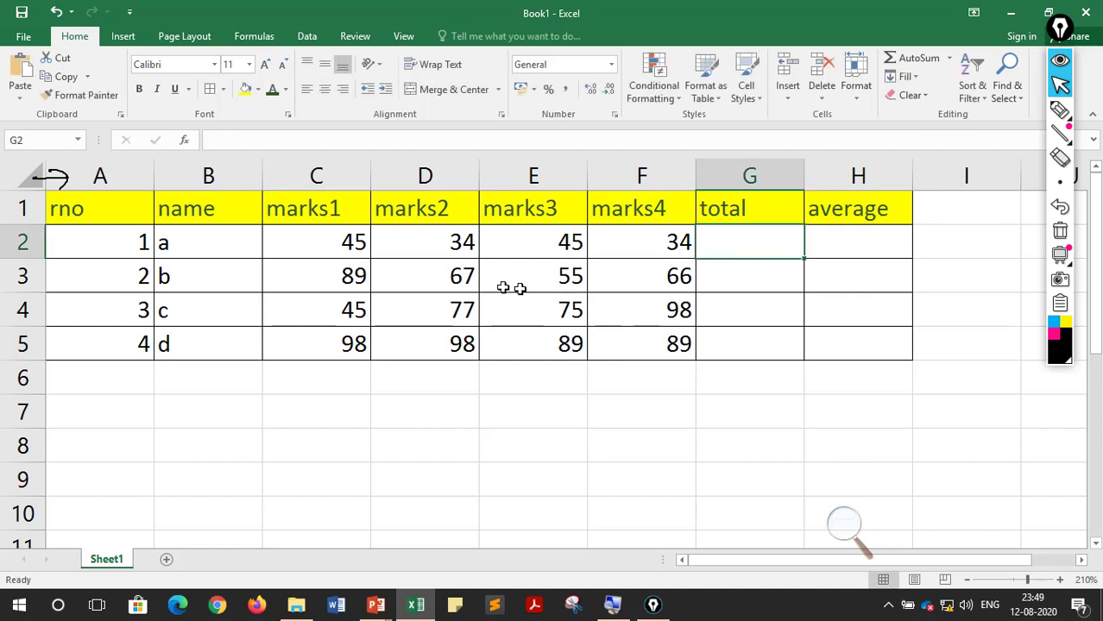
- Highlight each student's row of marks in turn to show what gets totalled, and select total cell G2
drag(347, 242, 638, 227)
drag(297, 268, 673, 269)
drag(333, 313, 749, 313)
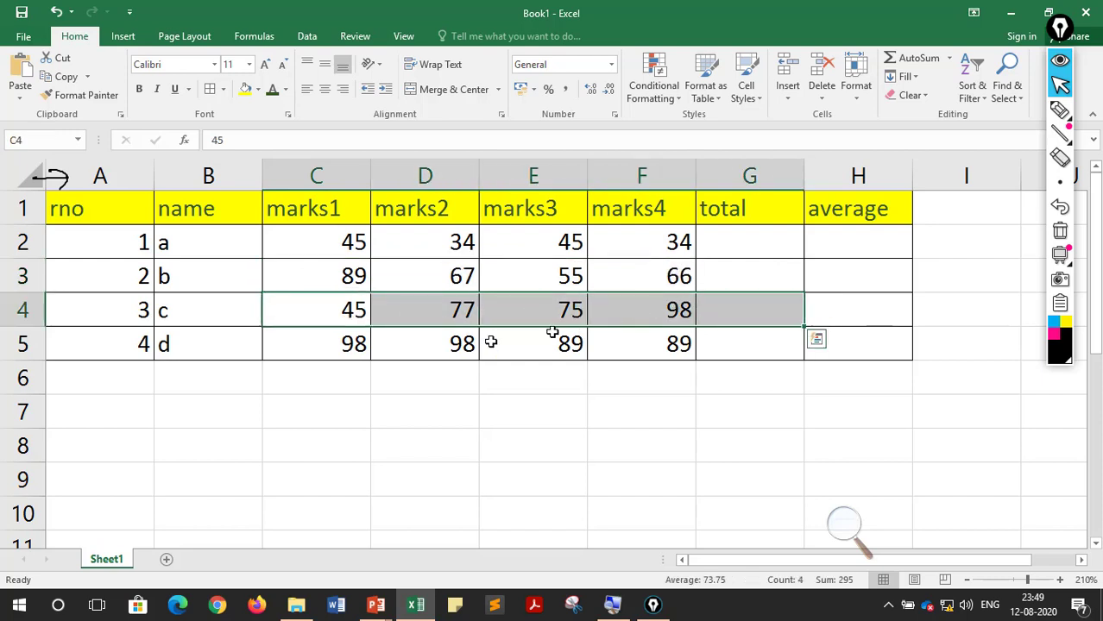
drag(319, 347, 660, 340)
click(561, 403)
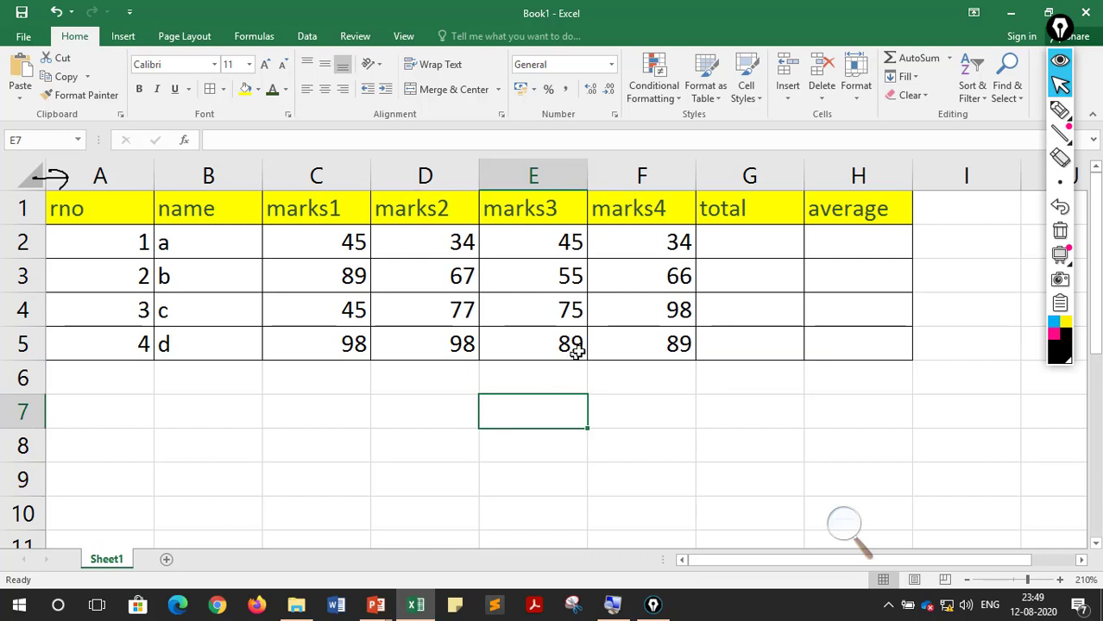
click(741, 240)
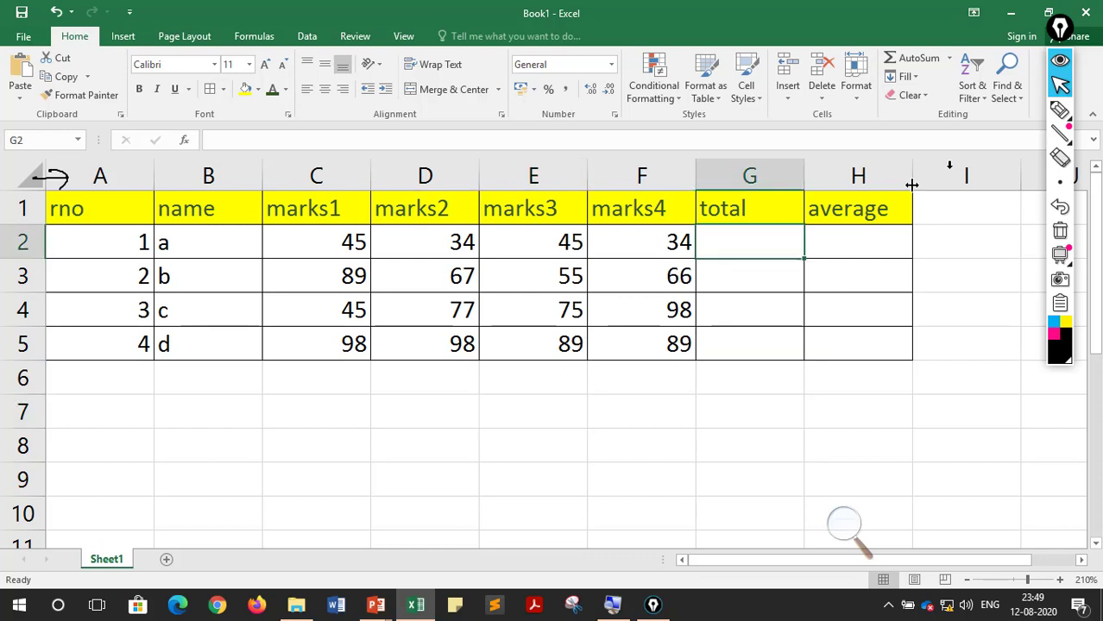
- With the annotation pen, draw an arrow up to the total column and write an underlined "Formulae" below it
click(1059, 112)
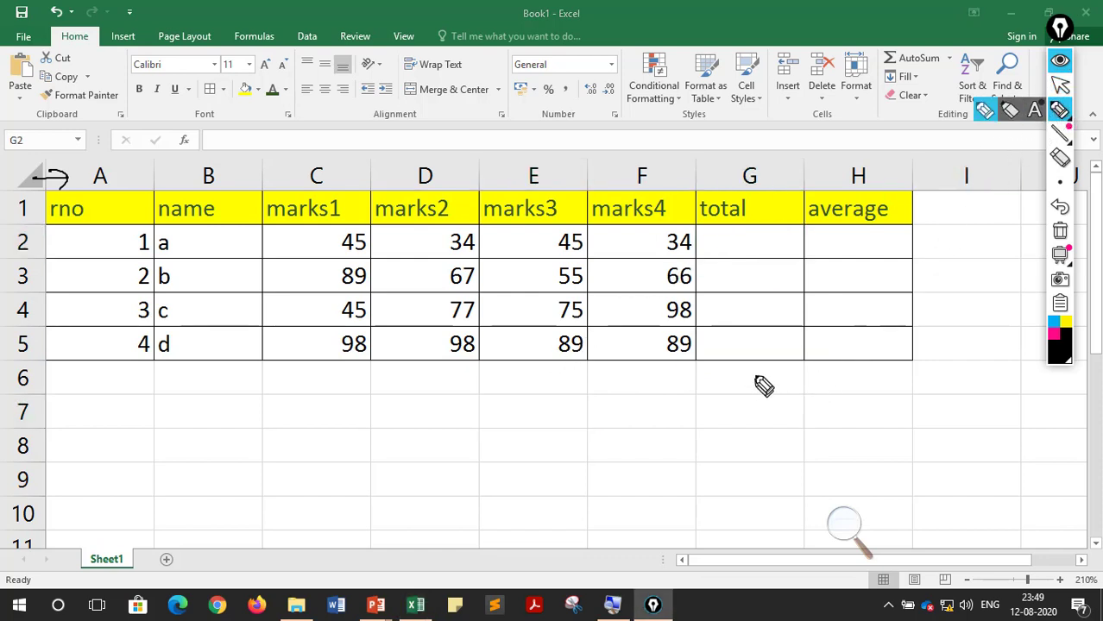
drag(757, 366, 757, 406)
drag(747, 373, 766, 374)
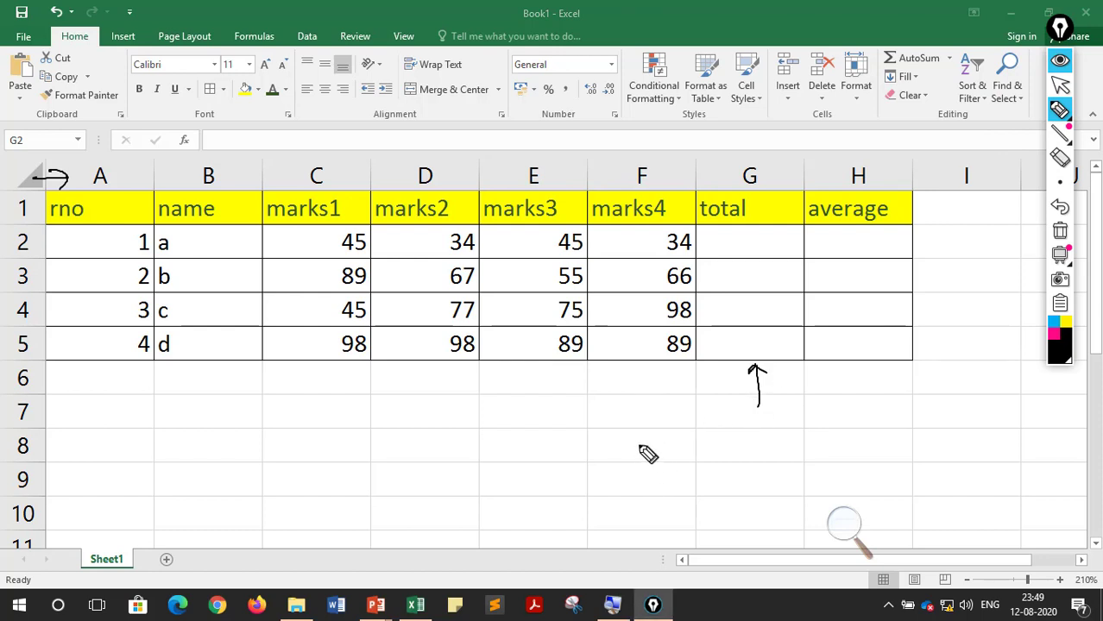
mouse_move(636, 436)
mouse_down()
mouse_move(639, 473)
mouse_move(661, 435)
mouse_move(666, 451)
mouse_move(735, 444)
mouse_move(763, 428)
mouse_move(805, 431)
mouse_up()
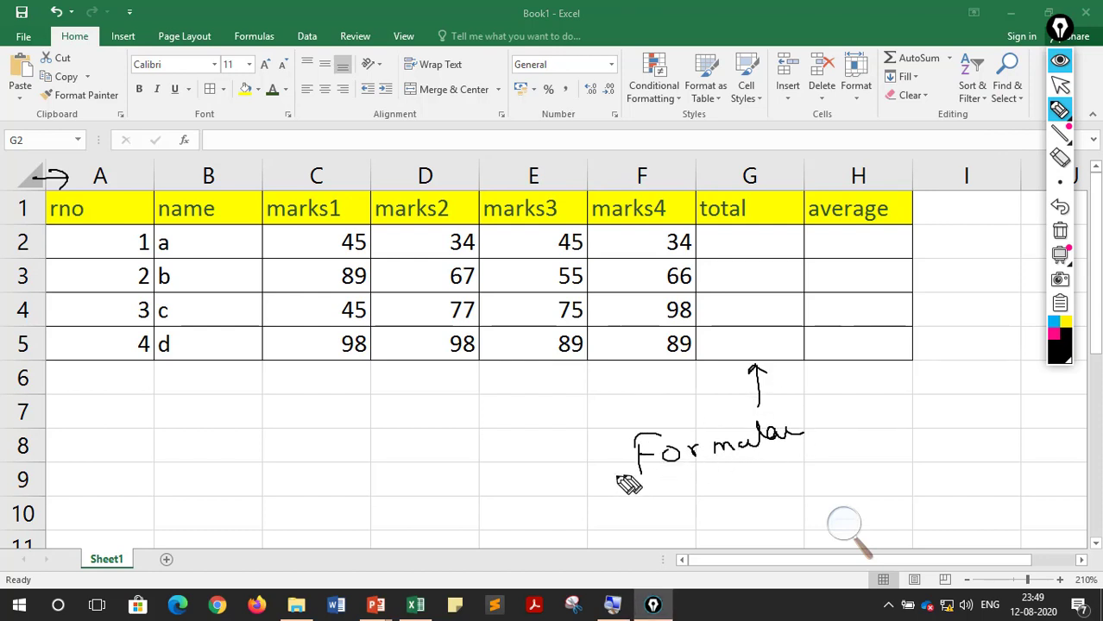
drag(595, 480, 895, 462)
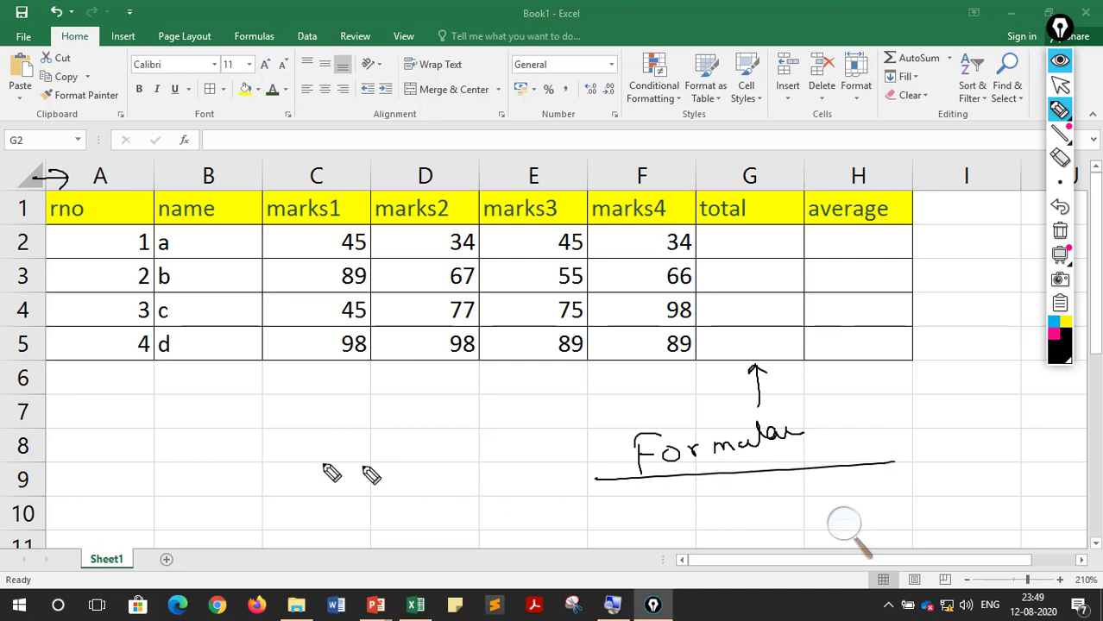
- Handwrite the underlined label "Rule :-" below the name column
mouse_move(157, 446)
mouse_down()
mouse_move(205, 473)
mouse_move(259, 448)
mouse_up()
drag(155, 495, 273, 470)
click(274, 437)
click(288, 450)
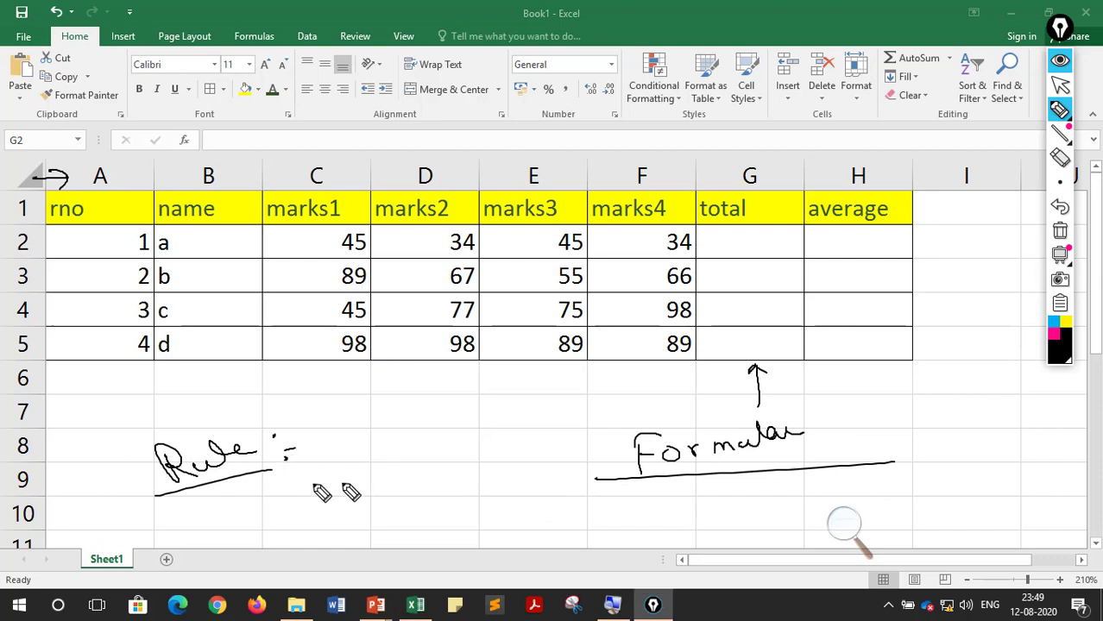
- Handwrite an equals sign in quotation marks and an underlined "Start" after the Rule label
drag(350, 429, 394, 427)
drag(354, 447, 397, 445)
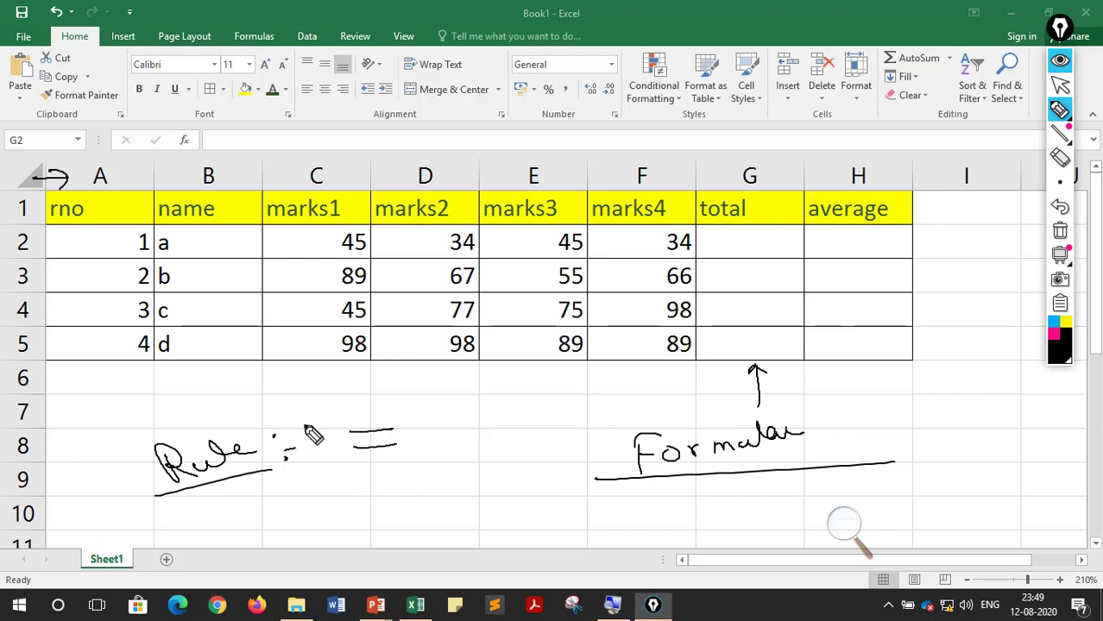
drag(304, 424, 305, 431)
drag(310, 424, 311, 430)
drag(410, 408, 410, 416)
mouse_move(417, 408)
mouse_down()
mouse_move(464, 437)
mouse_move(517, 438)
mouse_move(542, 413)
mouse_up()
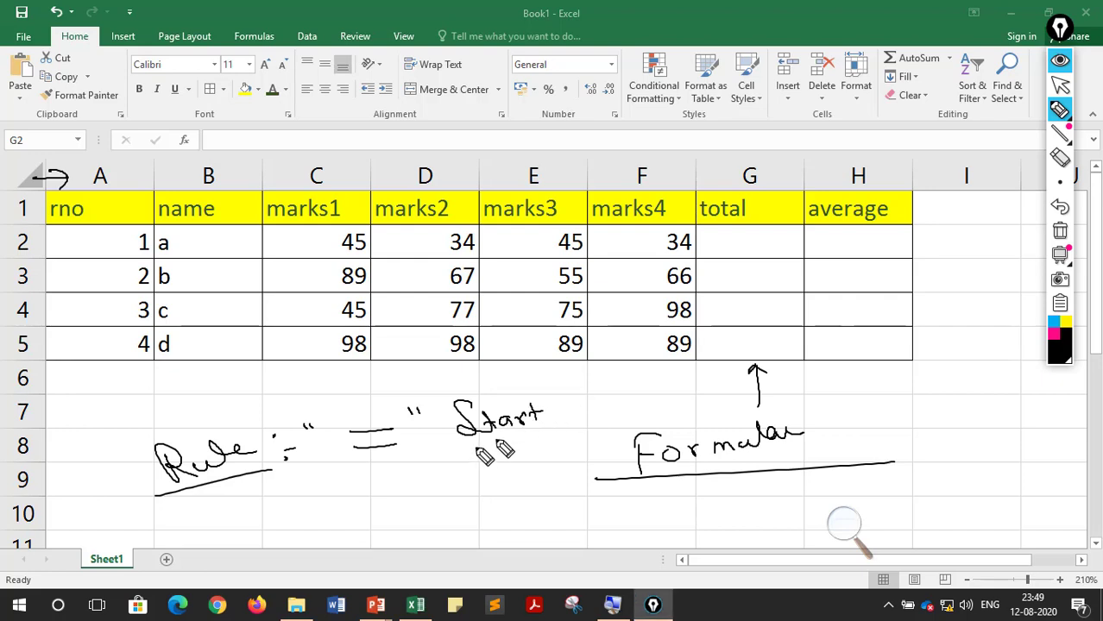
drag(445, 458, 575, 442)
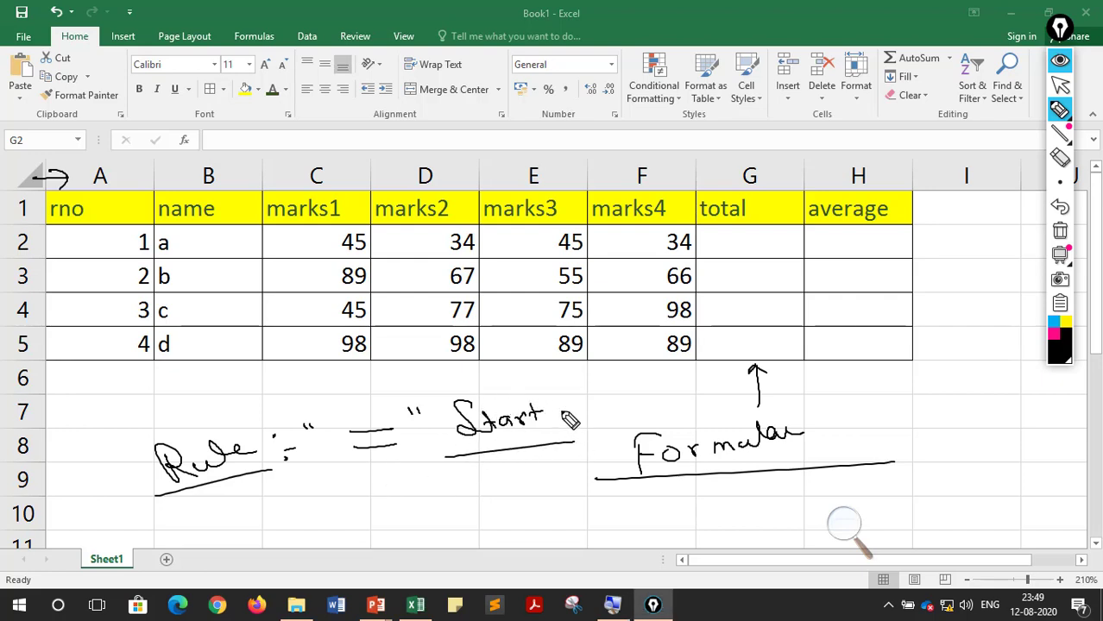
- Start a formula with = in total cell G2 and circle the equals sign with the annotation pen
click(1061, 86)
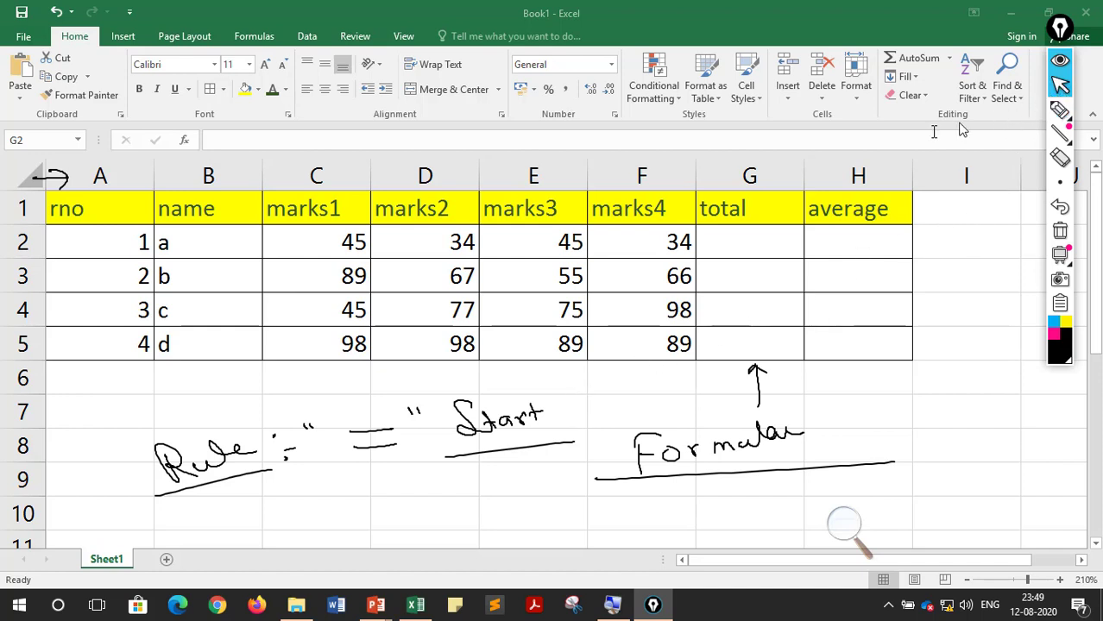
click(713, 245)
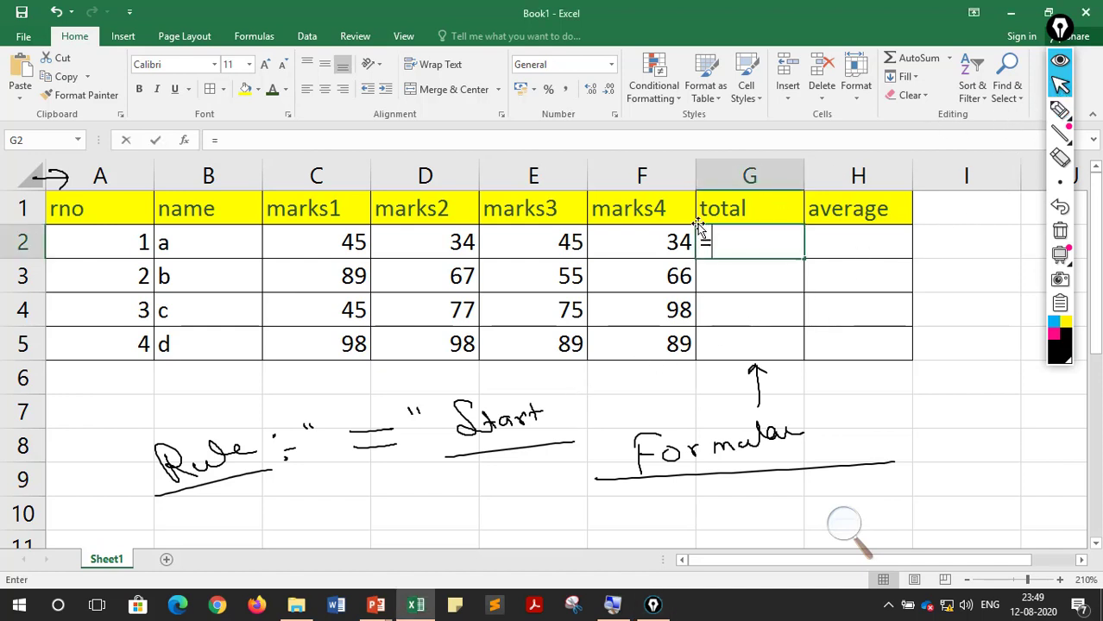
click(1060, 112)
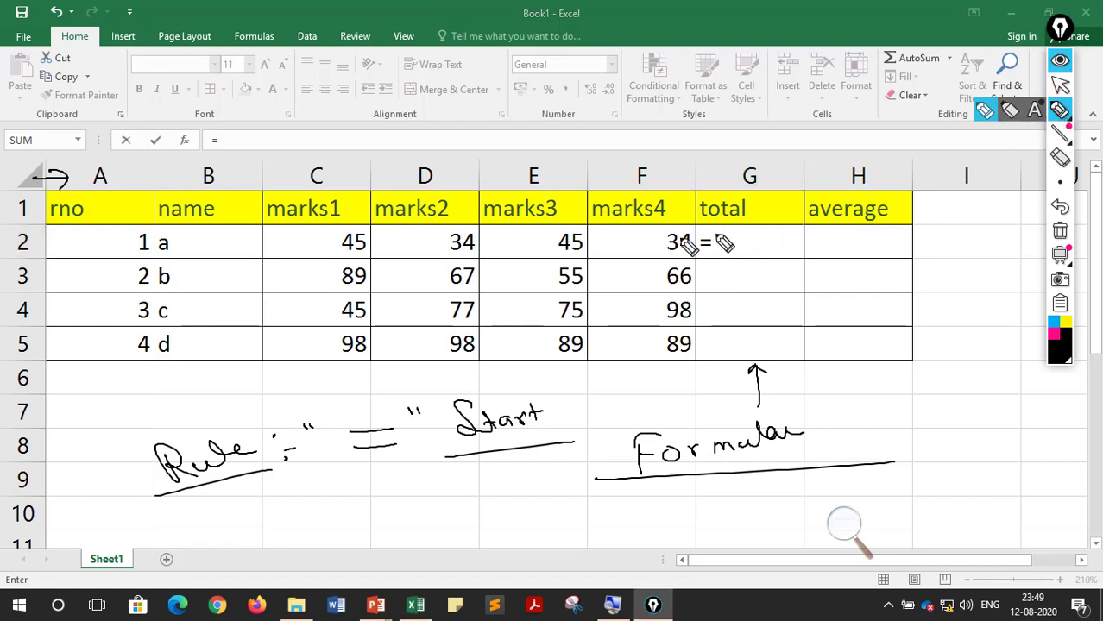
mouse_move(714, 227)
mouse_down()
mouse_move(697, 237)
mouse_move(713, 224)
mouse_up()
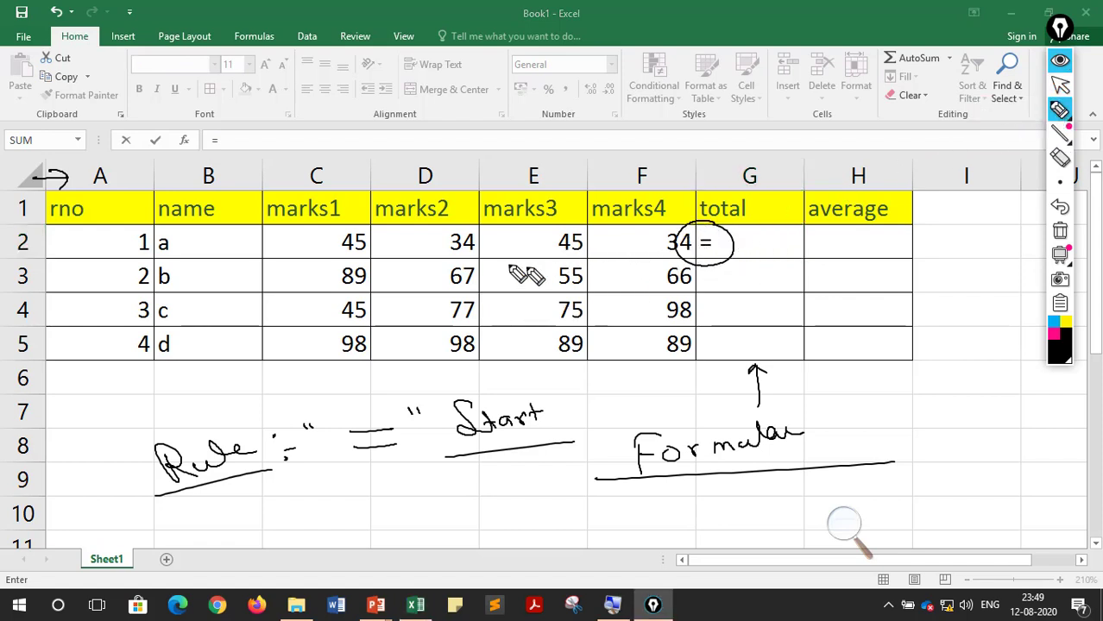
- Circle the four marks of the first student in cells C2 to F2
mouse_move(365, 228)
mouse_down()
mouse_move(315, 226)
mouse_move(345, 240)
mouse_move(367, 232)
mouse_up()
drag(440, 231, 449, 230)
mouse_move(587, 225)
mouse_down()
mouse_move(574, 246)
mouse_move(590, 226)
mouse_up()
drag(679, 226, 654, 246)
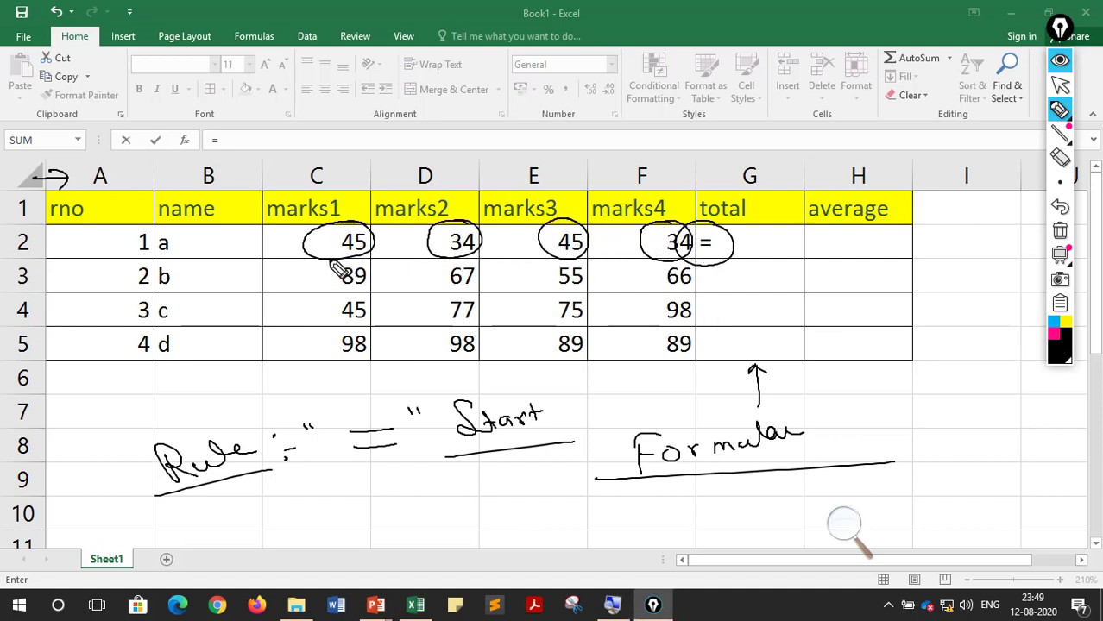
- Draw an arrow to the mark in C2 and circle column heading C and row heading 2
drag(281, 245, 328, 252)
mouse_move(335, 161)
mouse_down()
mouse_move(299, 176)
mouse_move(337, 162)
mouse_up()
drag(12, 239, 16, 226)
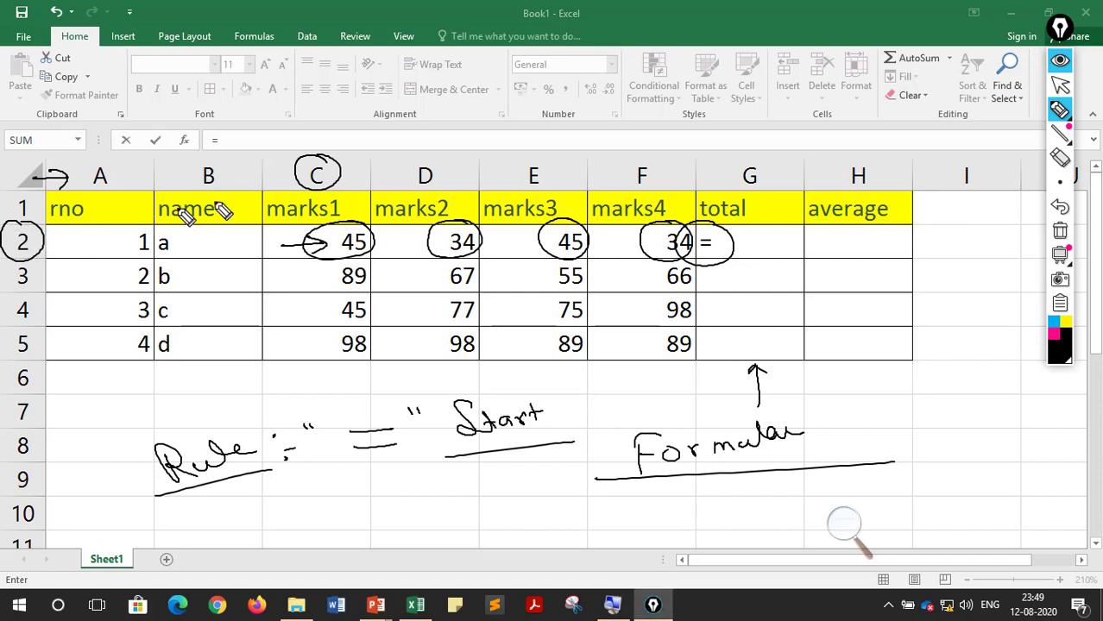
- Draw lines from row 2's four marks to handwritten labels C2, D2, E2 and F2, and circle column heading F
mouse_move(321, 257)
mouse_down()
mouse_move(220, 313)
mouse_move(104, 402)
mouse_up()
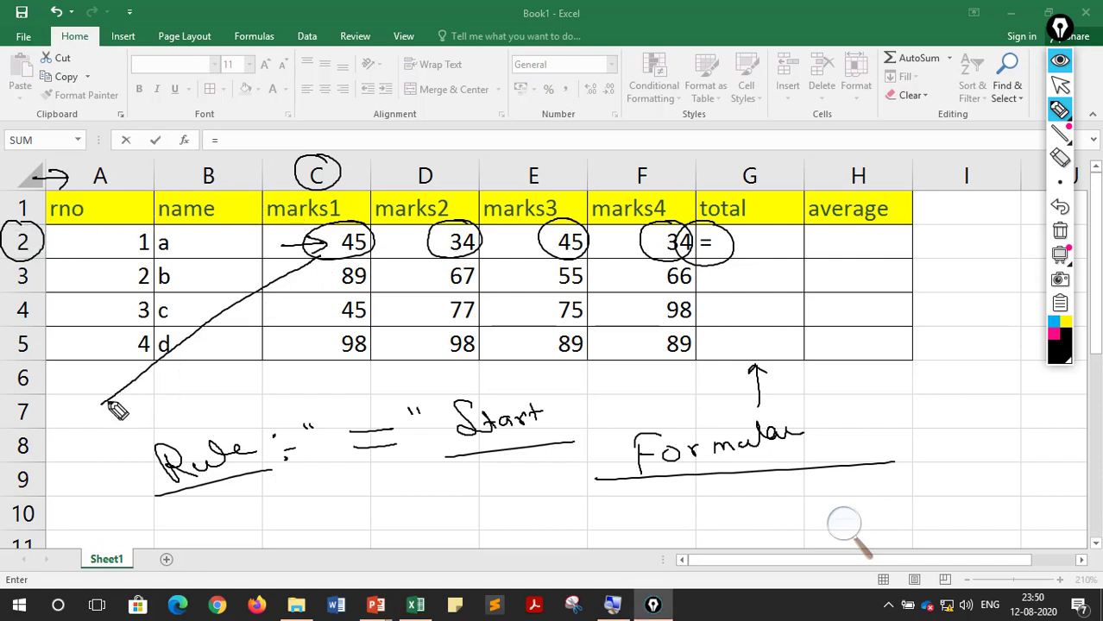
mouse_move(166, 379)
mouse_down()
mouse_move(169, 403)
mouse_move(203, 393)
mouse_up()
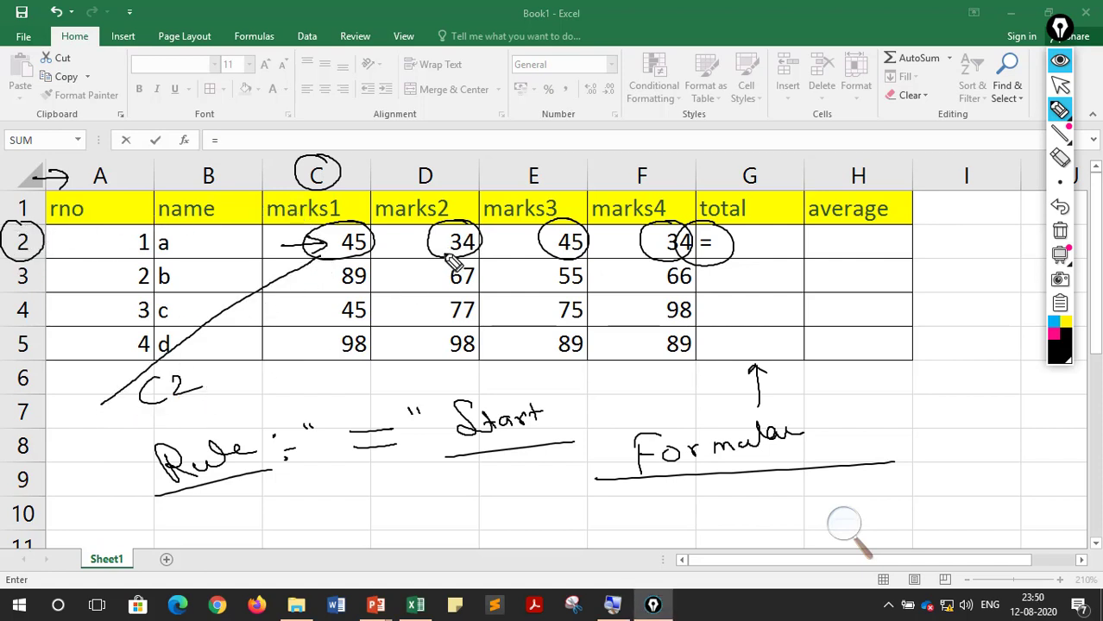
drag(445, 255, 321, 380)
mouse_move(269, 389)
mouse_down()
mouse_move(271, 404)
mouse_move(322, 395)
mouse_up()
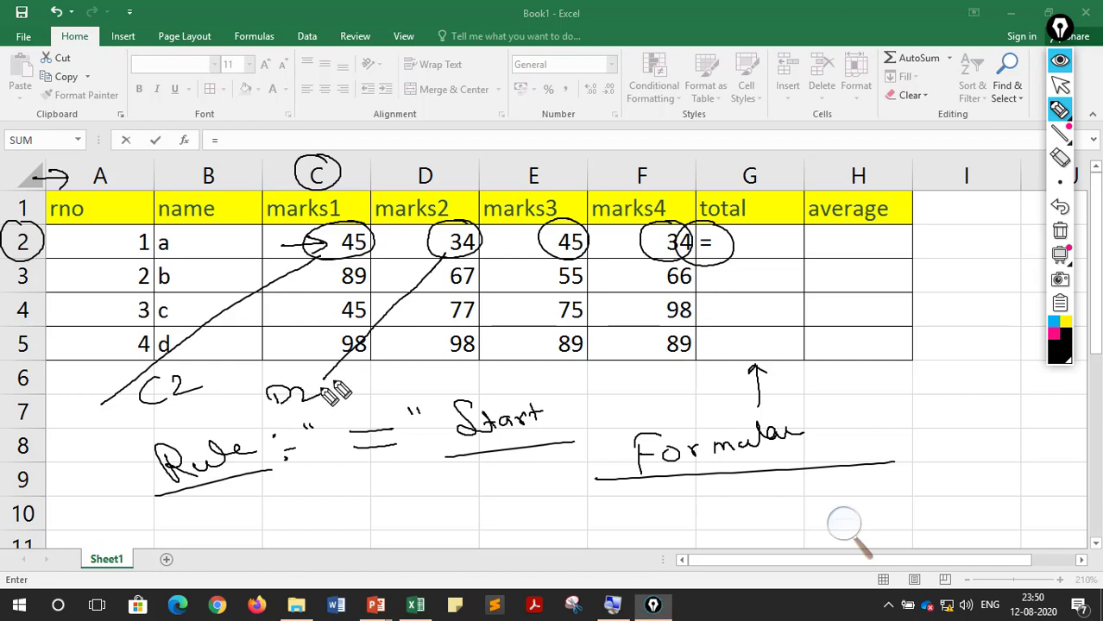
mouse_move(559, 255)
mouse_down()
mouse_move(505, 313)
mouse_move(380, 398)
mouse_move(401, 395)
mouse_up()
mouse_move(643, 253)
mouse_down()
mouse_move(585, 369)
mouse_move(566, 383)
mouse_move(606, 393)
mouse_move(606, 366)
mouse_up()
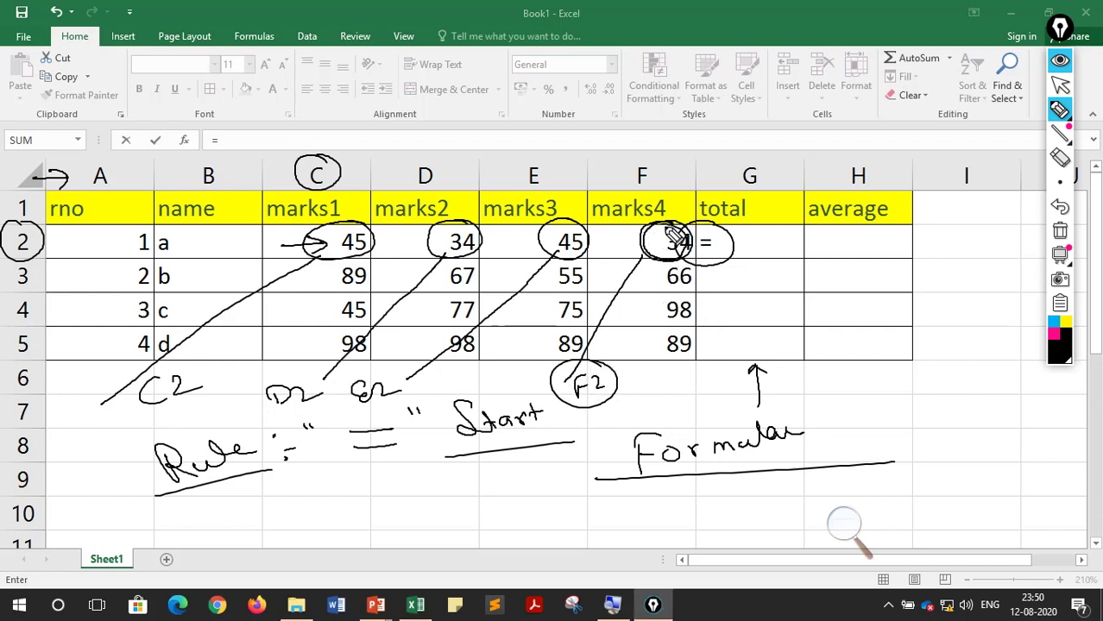
drag(647, 177, 643, 166)
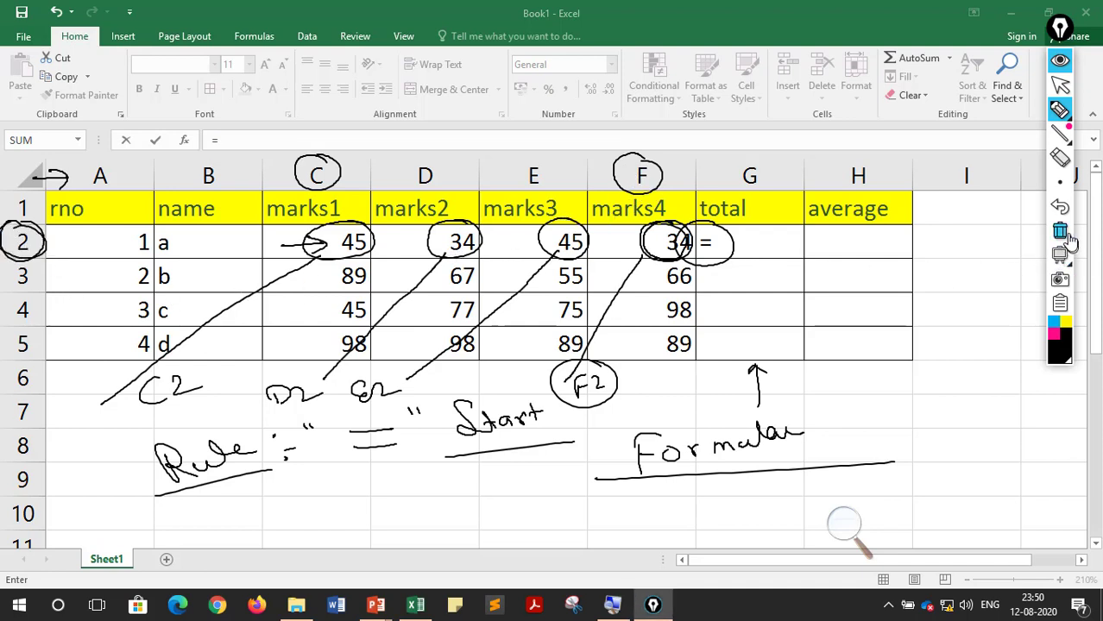
- Erase the circles, connecting lines and cell labels drawn over the marks and just below the table
click(1058, 160)
mouse_move(673, 231)
mouse_down()
mouse_move(686, 246)
mouse_move(630, 293)
mouse_up()
mouse_move(600, 375)
mouse_down()
mouse_move(496, 410)
mouse_move(311, 399)
mouse_move(560, 328)
mouse_move(557, 259)
mouse_move(341, 254)
mouse_move(154, 345)
mouse_move(167, 398)
mouse_up()
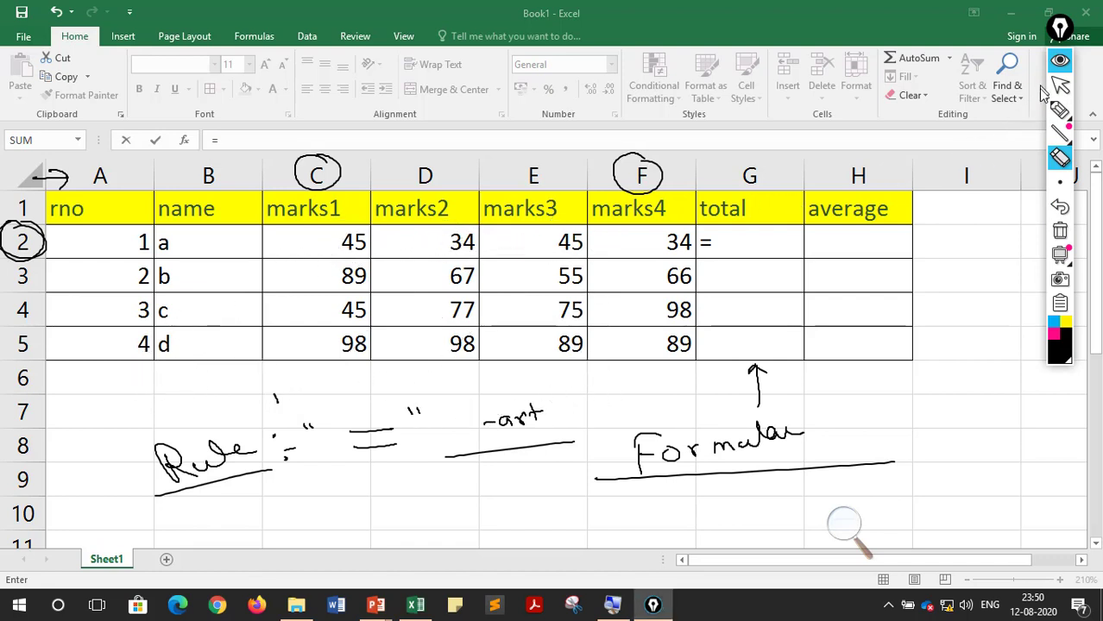
- Handwrite the cell labels C2, D2, E2 and F2 beside the four marks in row 2
click(1060, 110)
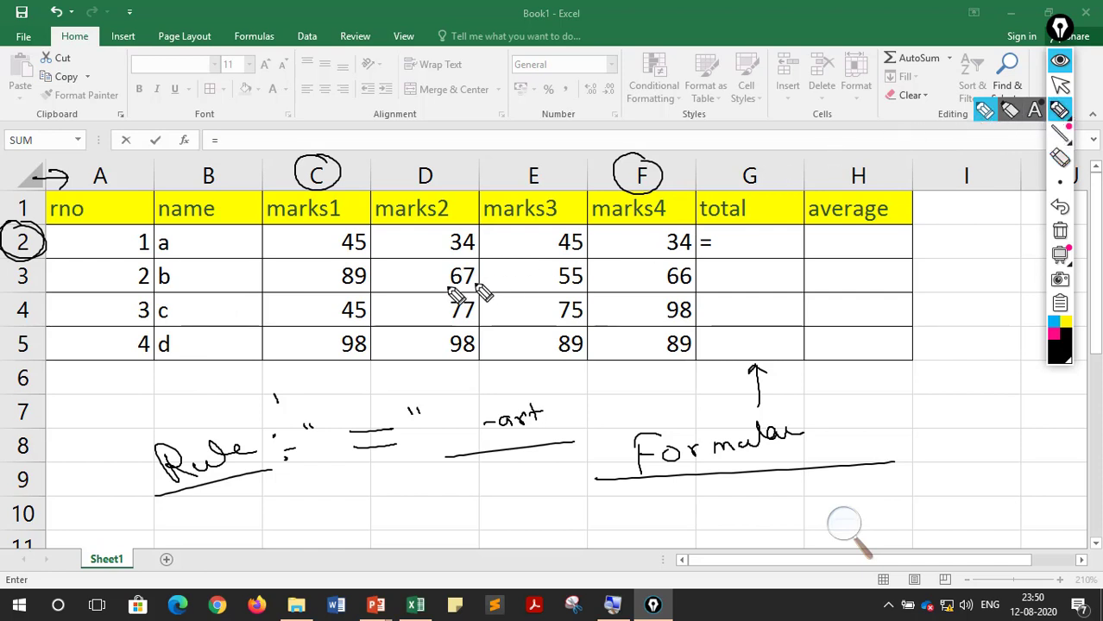
mouse_move(302, 240)
mouse_down()
mouse_move(284, 253)
mouse_move(321, 252)
mouse_up()
mouse_move(389, 238)
mouse_down()
mouse_move(390, 257)
mouse_move(429, 255)
mouse_up()
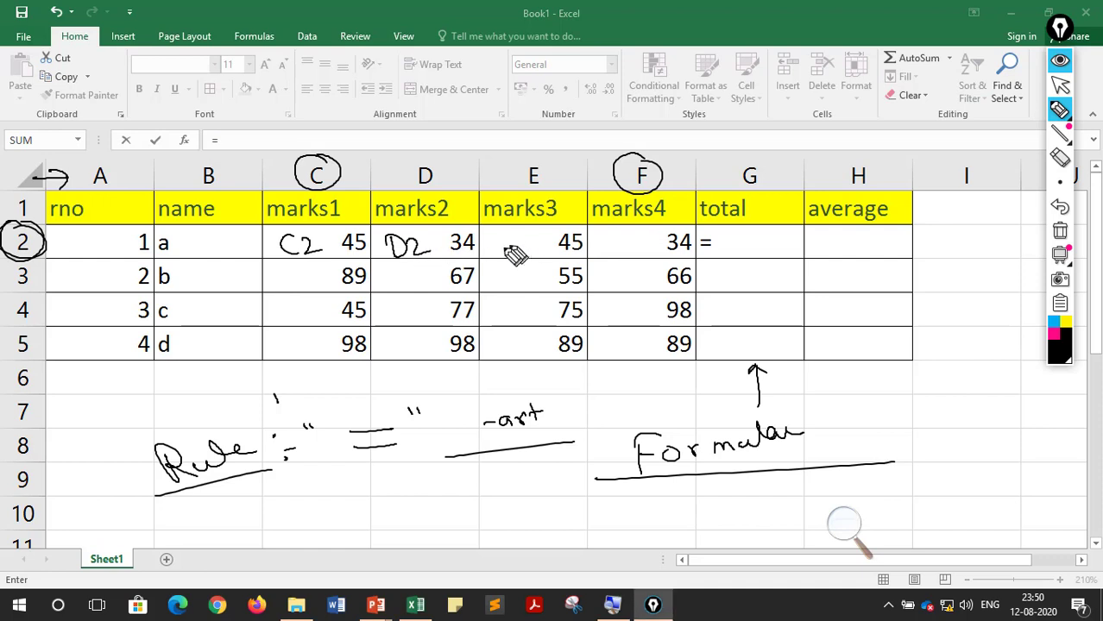
mouse_move(507, 240)
mouse_down()
mouse_move(505, 256)
mouse_move(536, 254)
mouse_up()
drag(609, 250, 620, 234)
drag(610, 243, 641, 251)
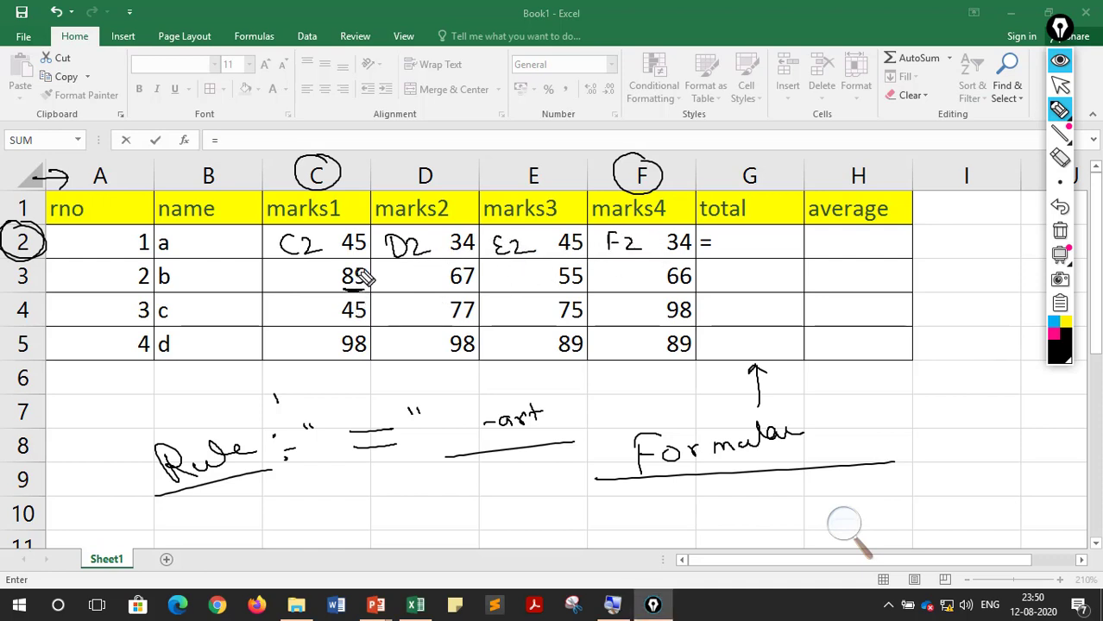
- Circle the mark in C3 and handwrite cell references beside the marks in rows 3 to 5 of columns C to F
mouse_move(362, 266)
mouse_down()
mouse_move(364, 293)
mouse_move(359, 273)
mouse_up()
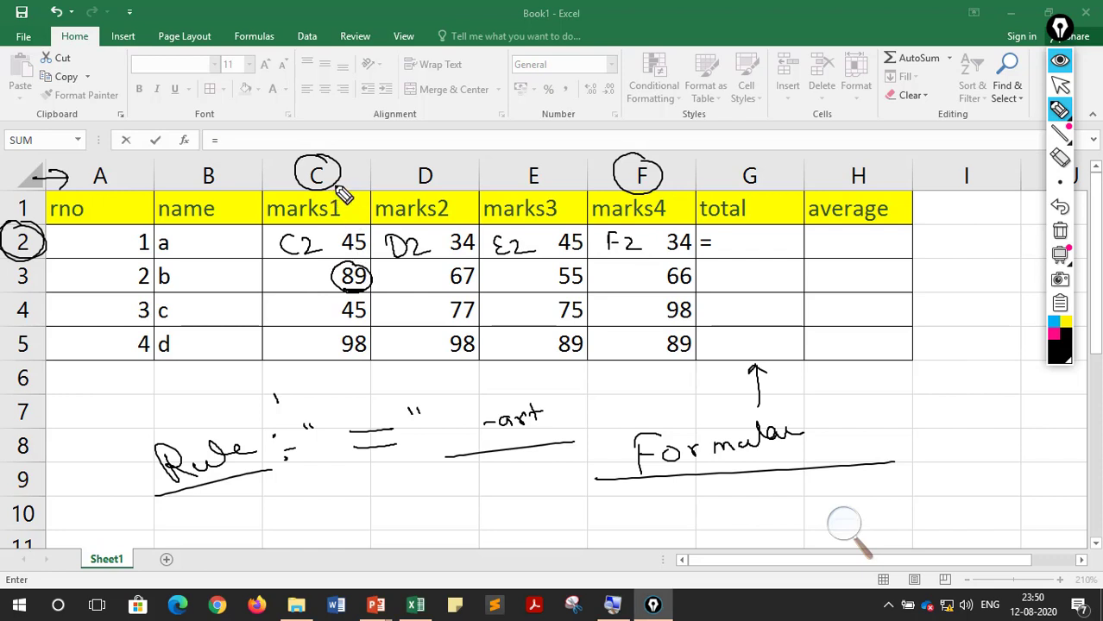
drag(16, 285, 31, 284)
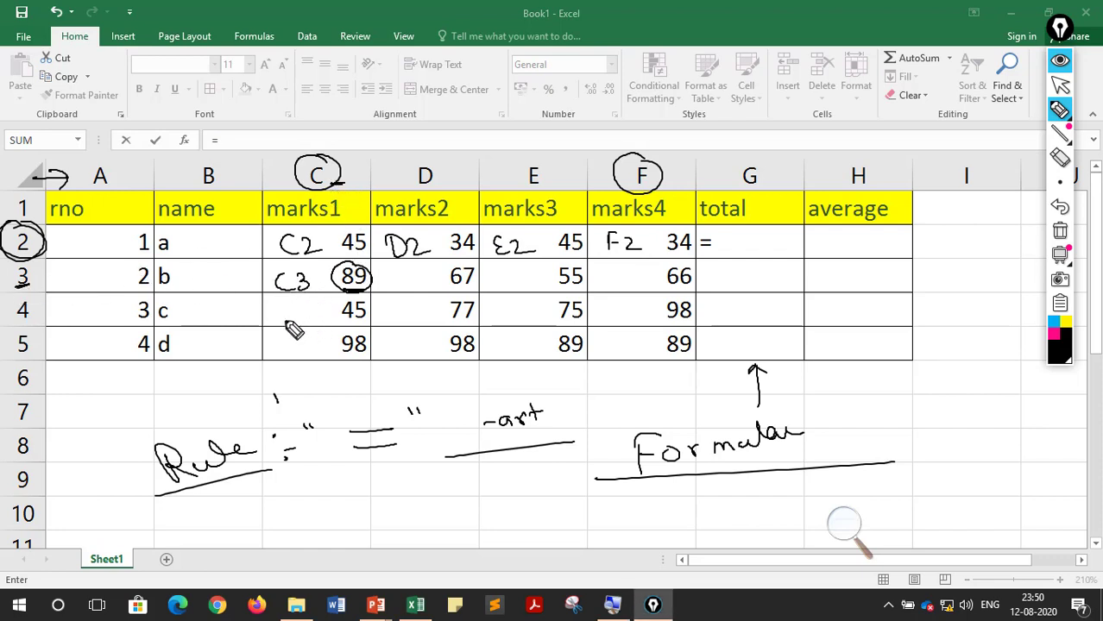
drag(280, 314, 297, 313)
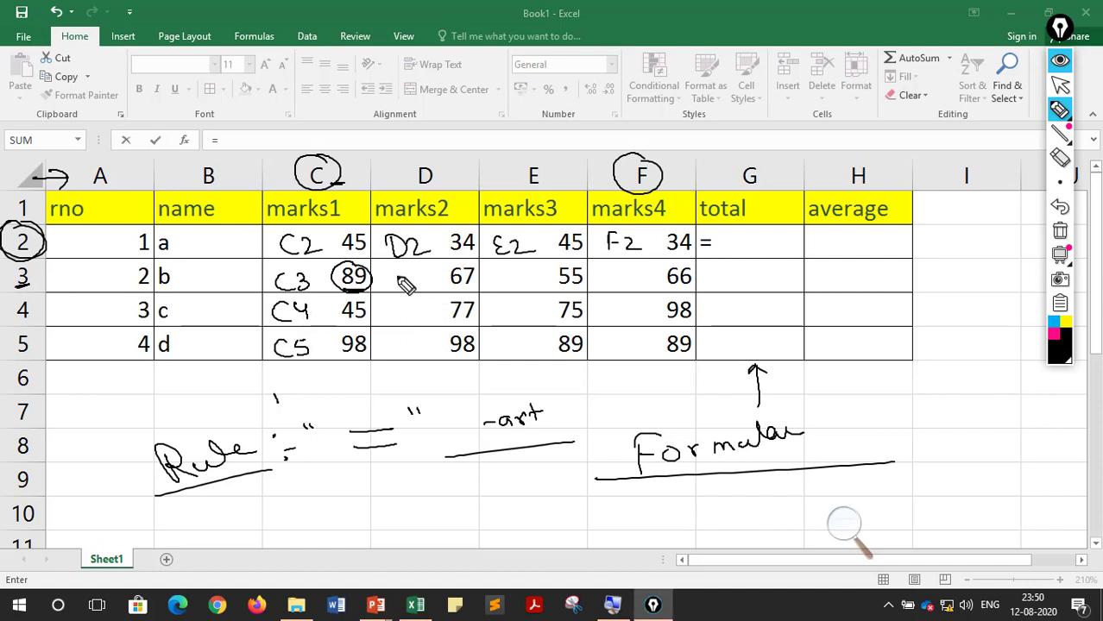
mouse_move(393, 273)
mouse_down()
mouse_move(396, 293)
mouse_move(414, 292)
mouse_move(402, 318)
mouse_move(410, 352)
mouse_up()
mouse_move(509, 273)
mouse_down()
mouse_move(500, 292)
mouse_move(523, 288)
mouse_move(495, 321)
mouse_move(522, 321)
mouse_move(497, 357)
mouse_move(529, 358)
mouse_up()
drag(616, 271, 607, 288)
mouse_move(606, 277)
mouse_down()
mouse_move(639, 285)
mouse_move(607, 322)
mouse_up()
mouse_move(607, 302)
mouse_down()
mouse_move(641, 295)
mouse_move(607, 361)
mouse_move(640, 354)
mouse_up()
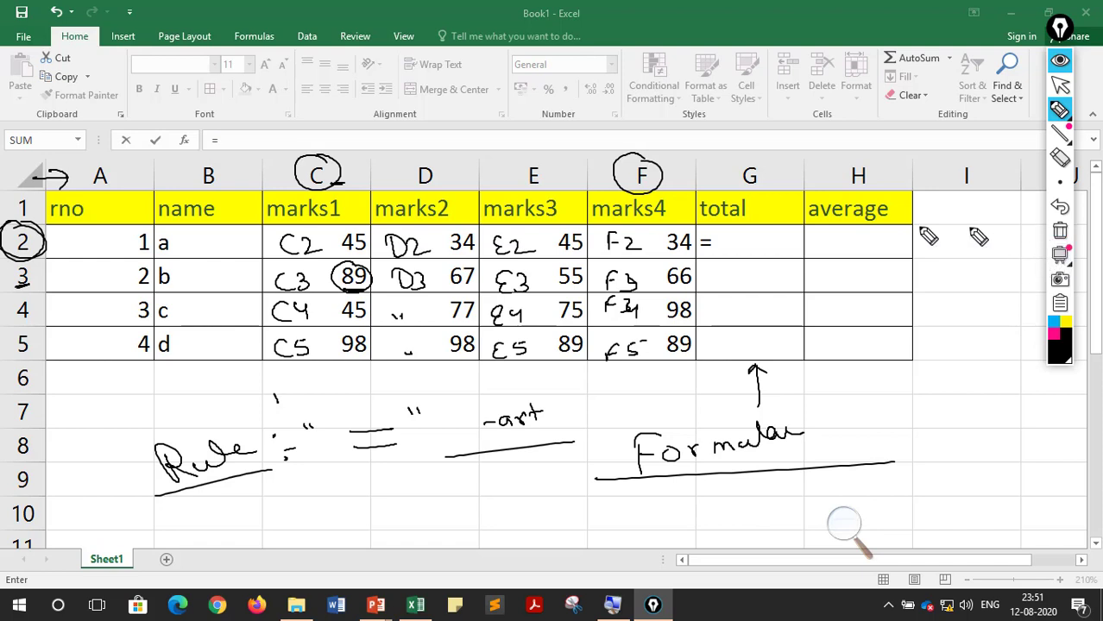
- Clear all drawn annotations, then underline cell G2 and draw a long arrow up to it
click(1063, 233)
mouse_move(701, 257)
mouse_down()
mouse_move(799, 258)
mouse_move(745, 401)
mouse_move(746, 445)
mouse_up()
drag(743, 277, 768, 274)
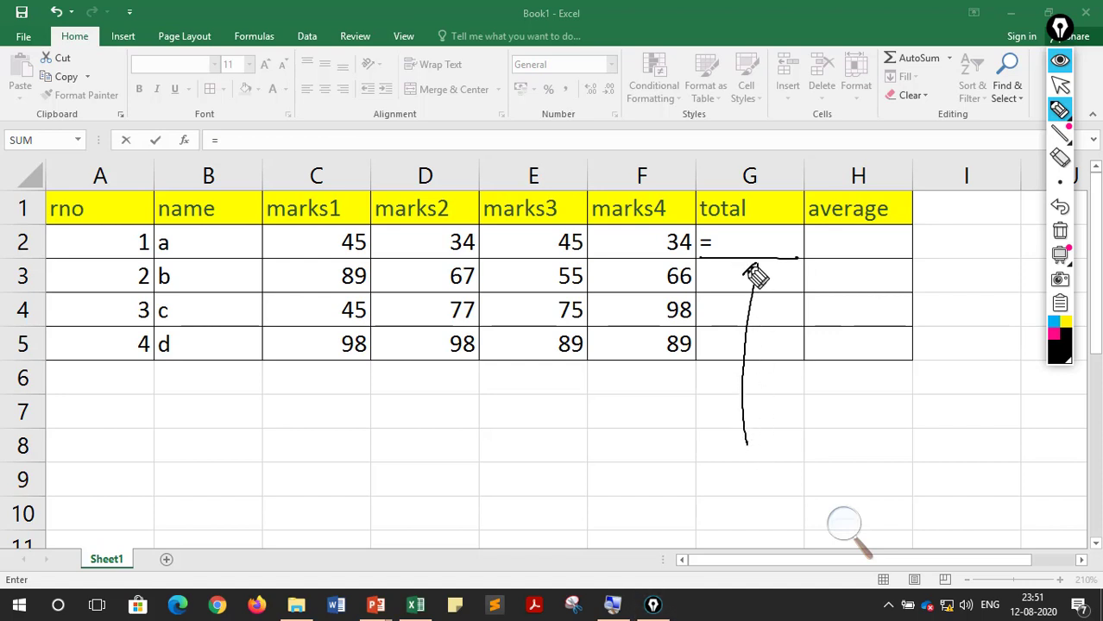
- Return to cell editing and add the reference C2 after the equals sign in G2
click(1061, 86)
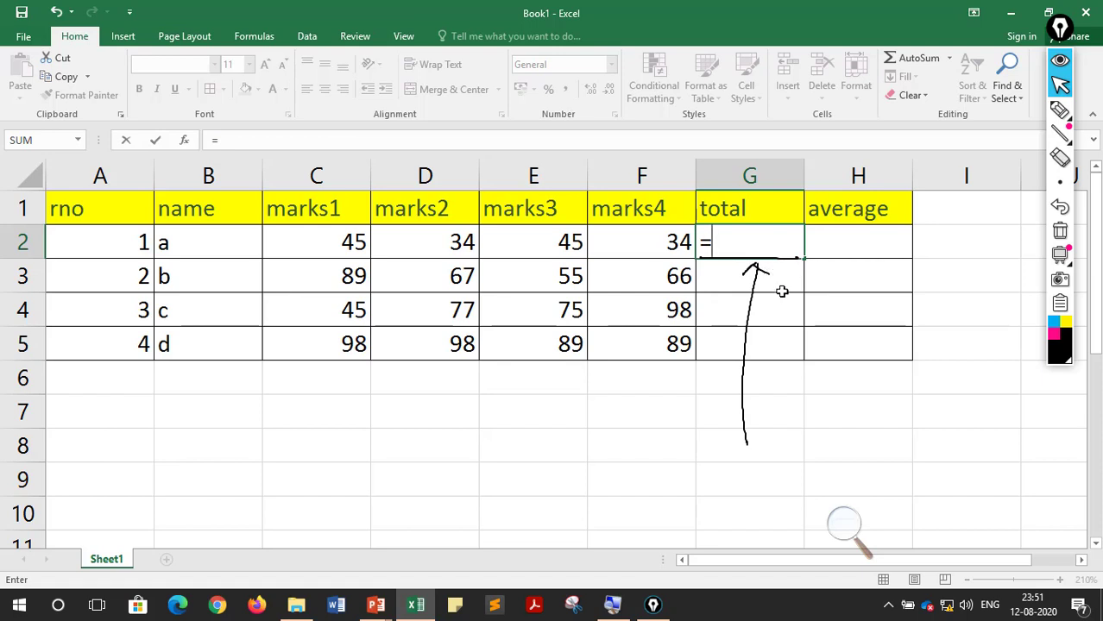
text(A)
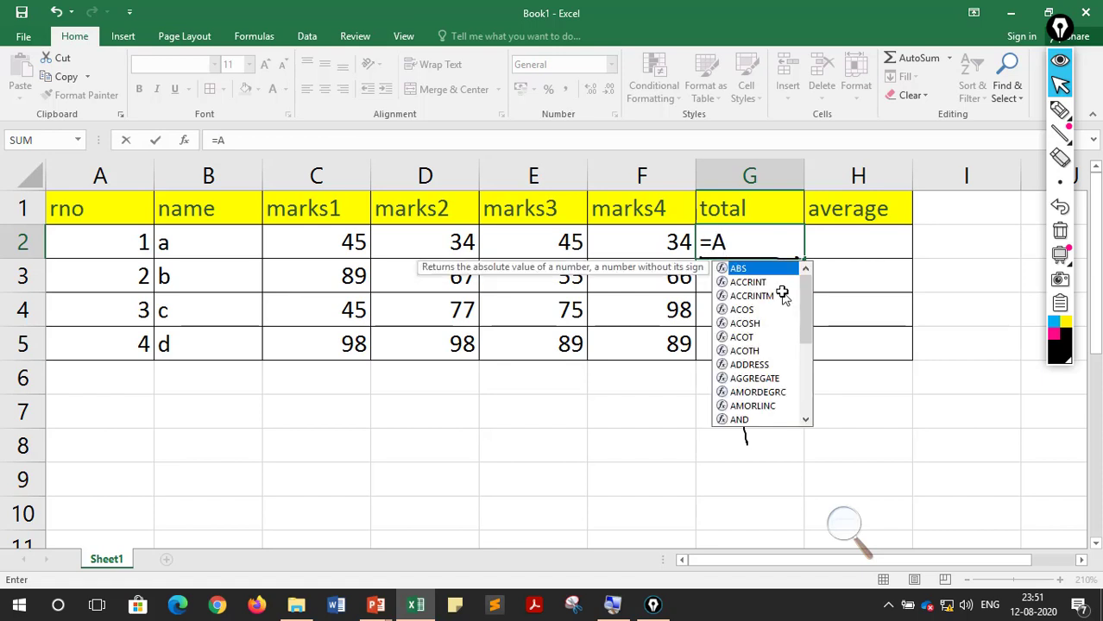
key(BackSpace)
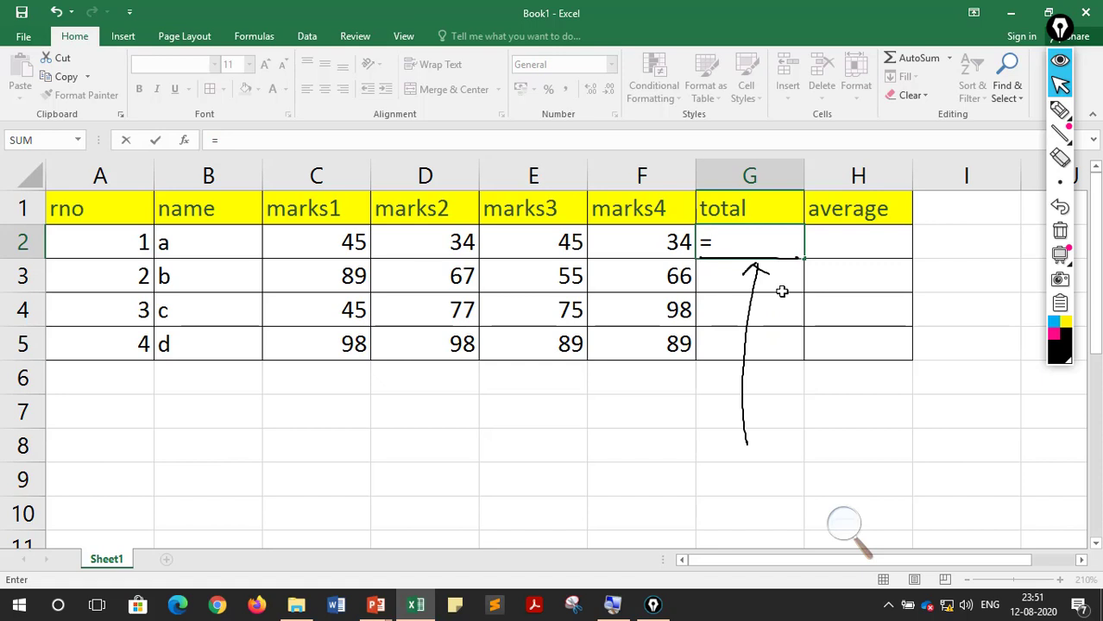
text(C2)
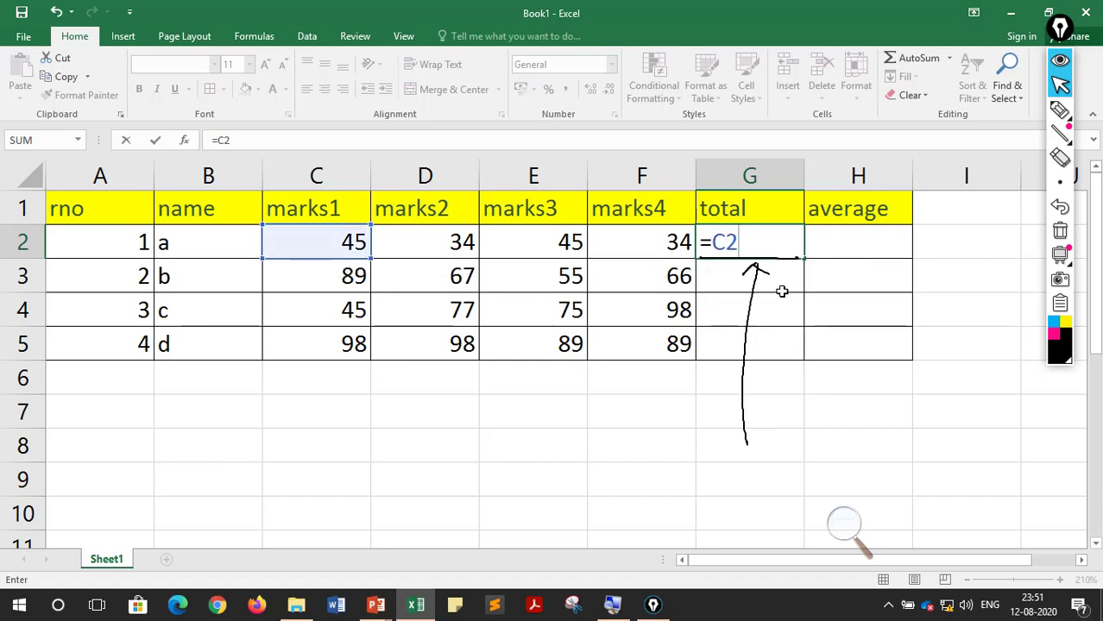
- Circle the marks1 value in C2 and draw a loop around the marks in row 2
click(1060, 110)
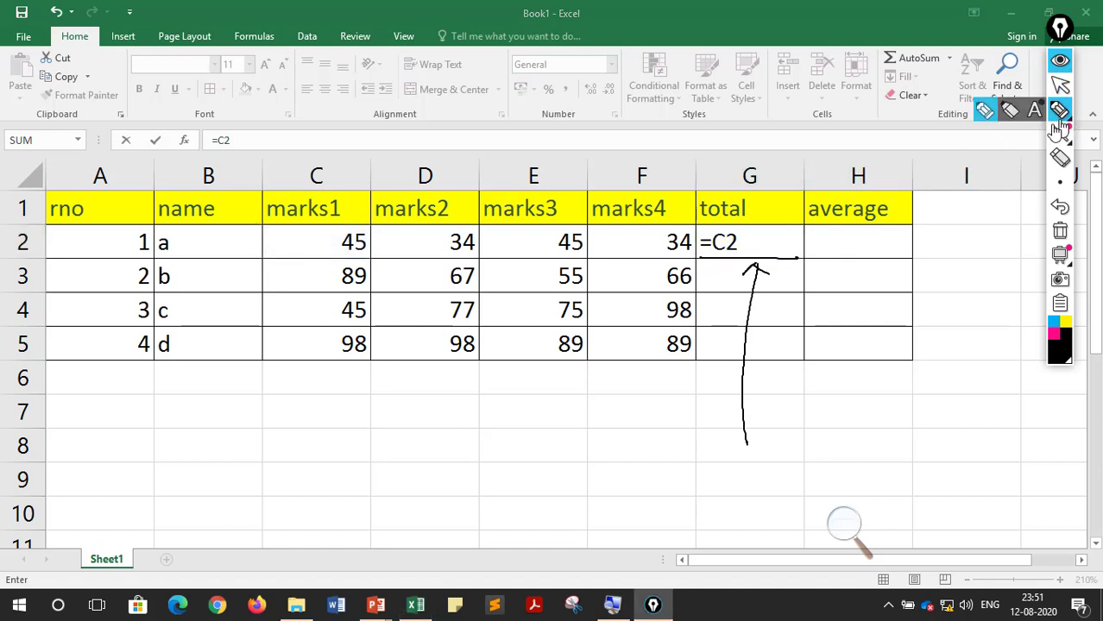
mouse_move(358, 203)
mouse_down()
mouse_move(370, 291)
mouse_move(364, 211)
mouse_up()
mouse_move(542, 195)
mouse_down()
mouse_move(321, 211)
mouse_move(571, 280)
mouse_move(366, 237)
mouse_up()
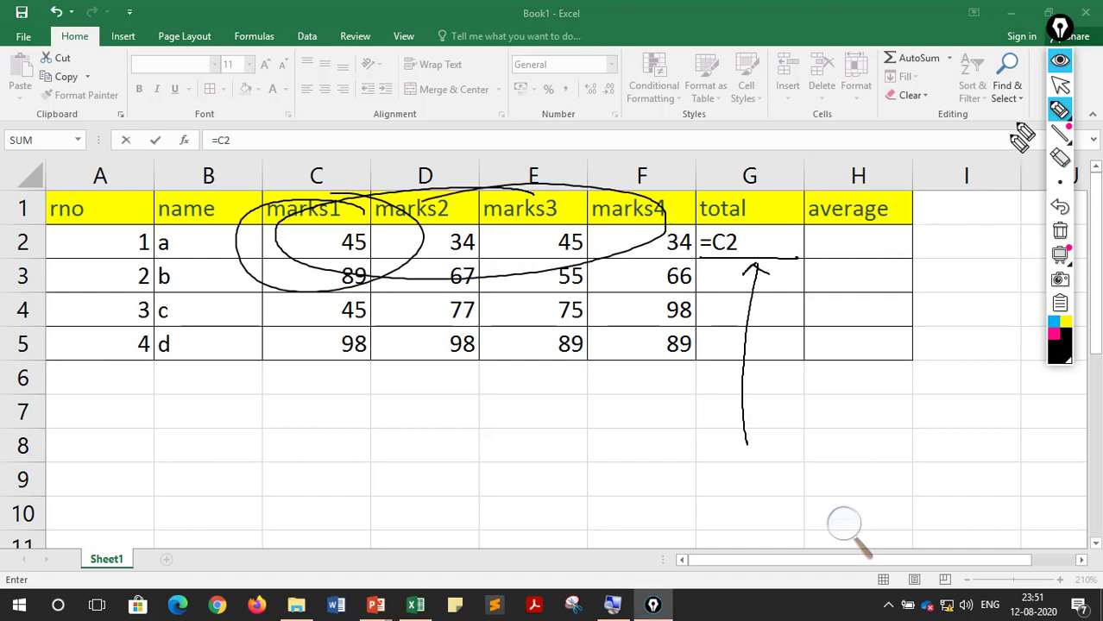
- Complete the total formula in G2 as =C2+D2+E2+F2 and enter it
click(1060, 85)
click(753, 238)
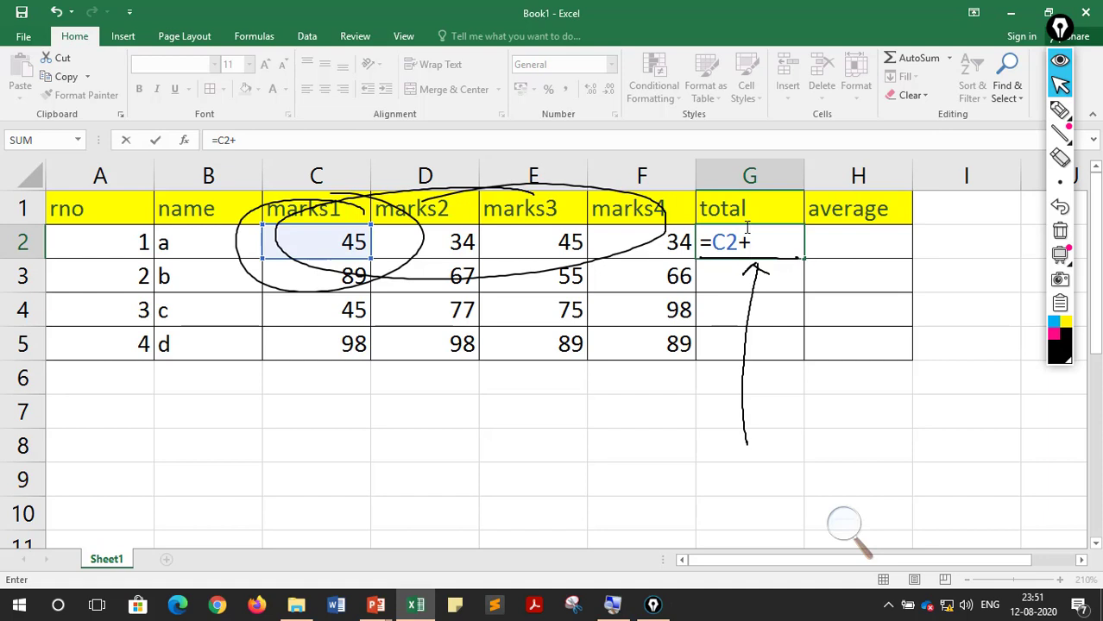
text(D2+)
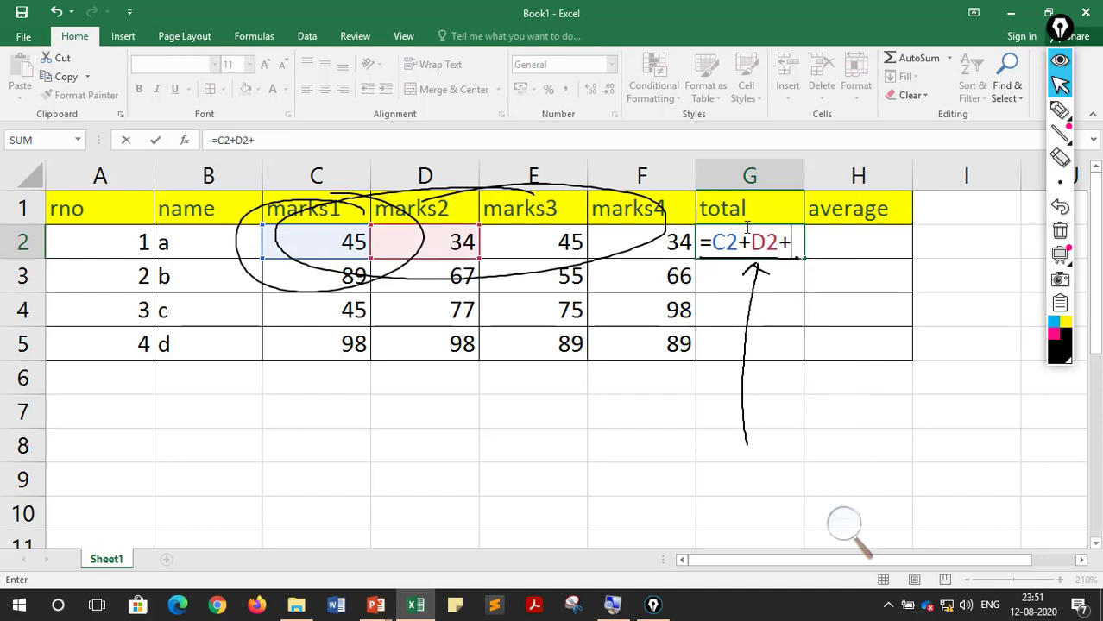
key(Caps_Lock)
text(+)
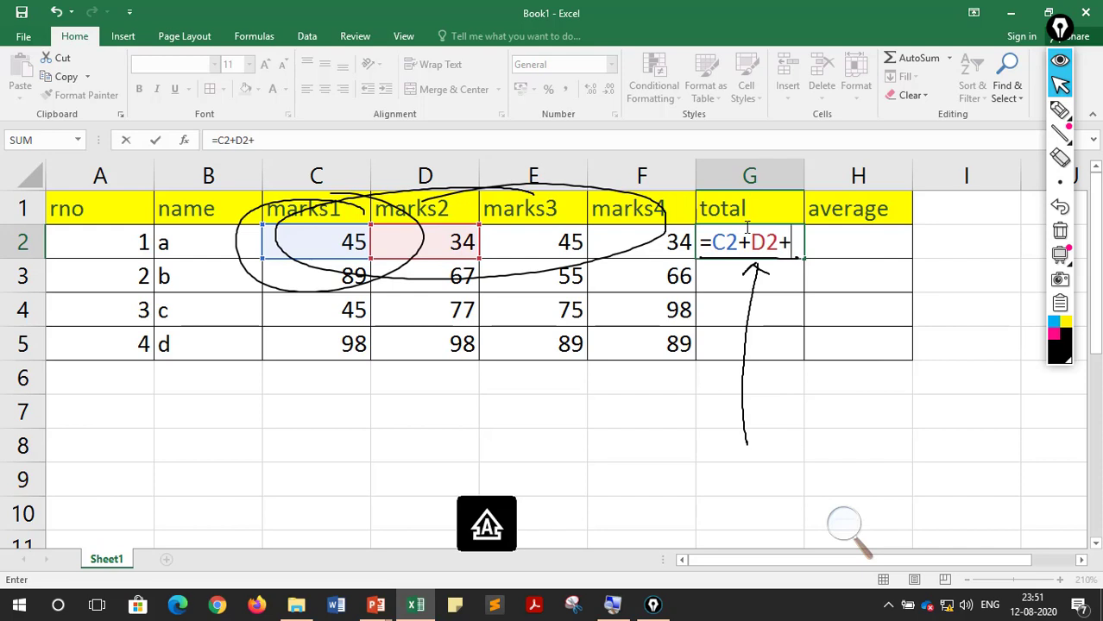
text(E2)
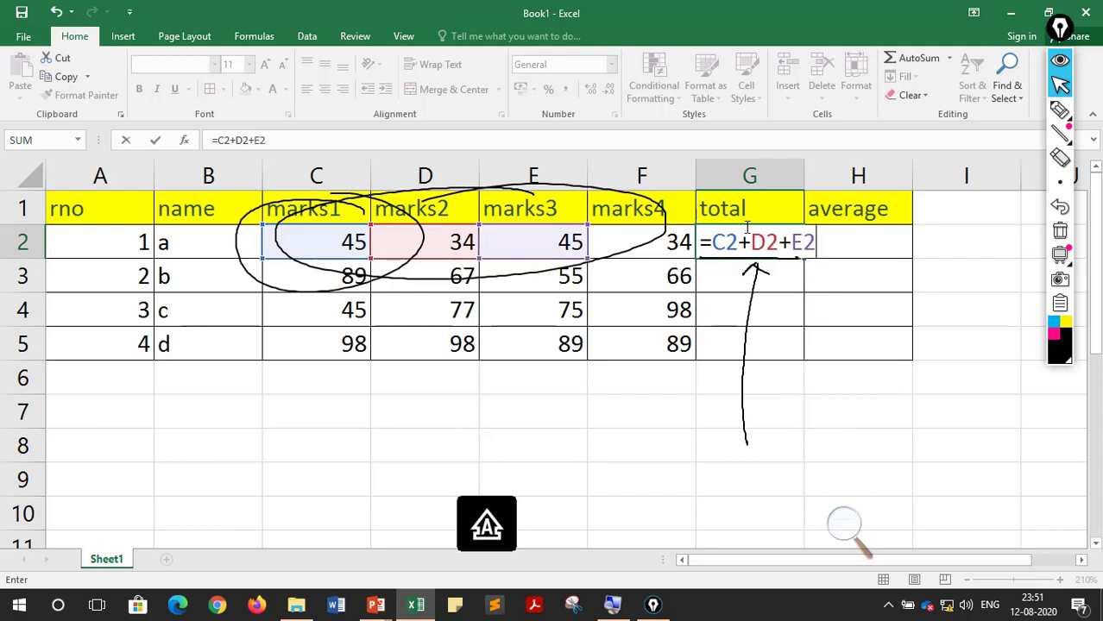
text(+F2)
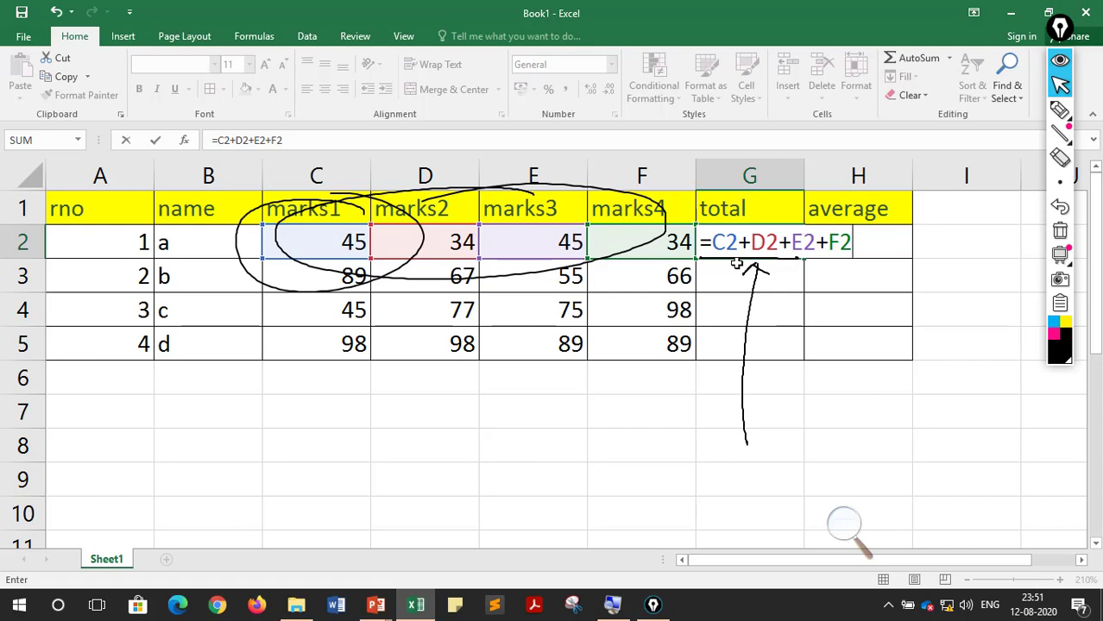
key(Return)
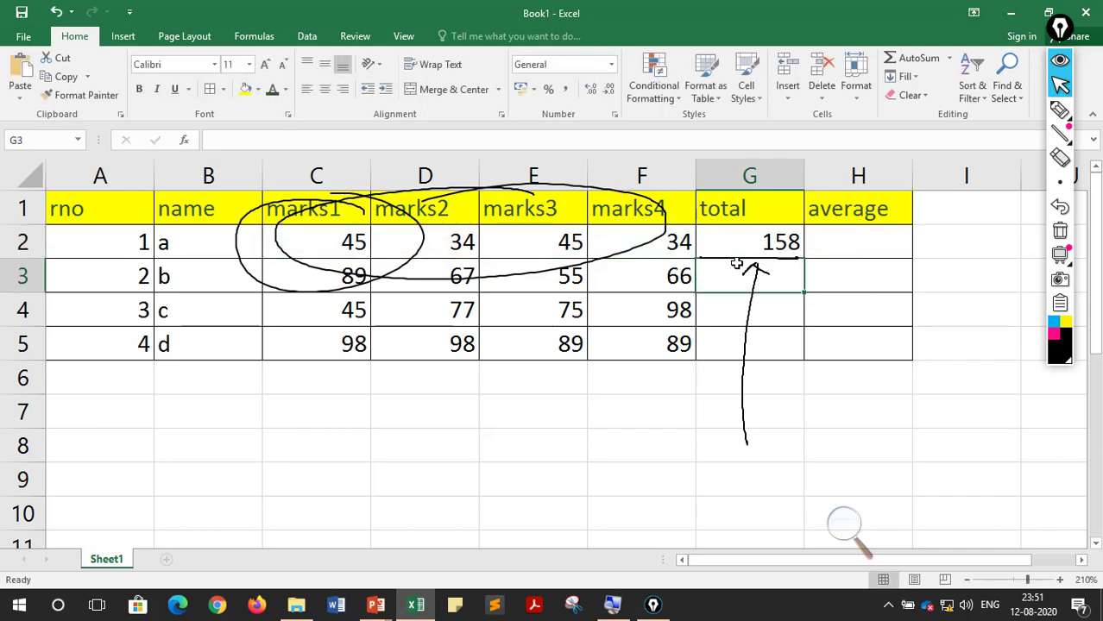
- Clear all drawn annotations and point out the formula in G2, the marks in C3 to F3 and the total cell G3
click(1060, 232)
click(775, 243)
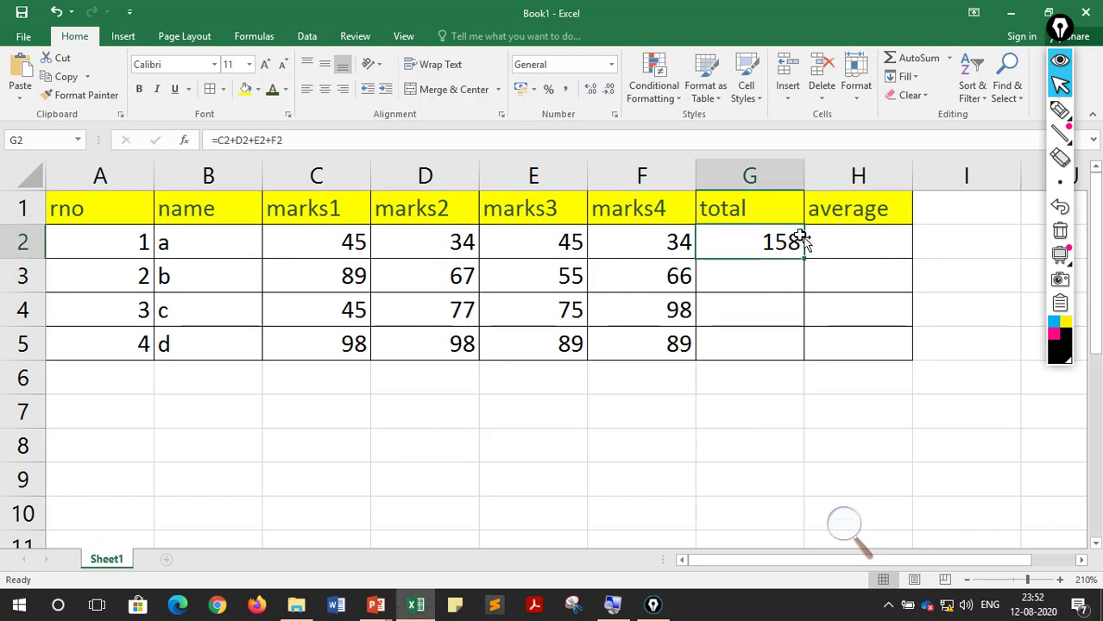
drag(335, 279, 617, 287)
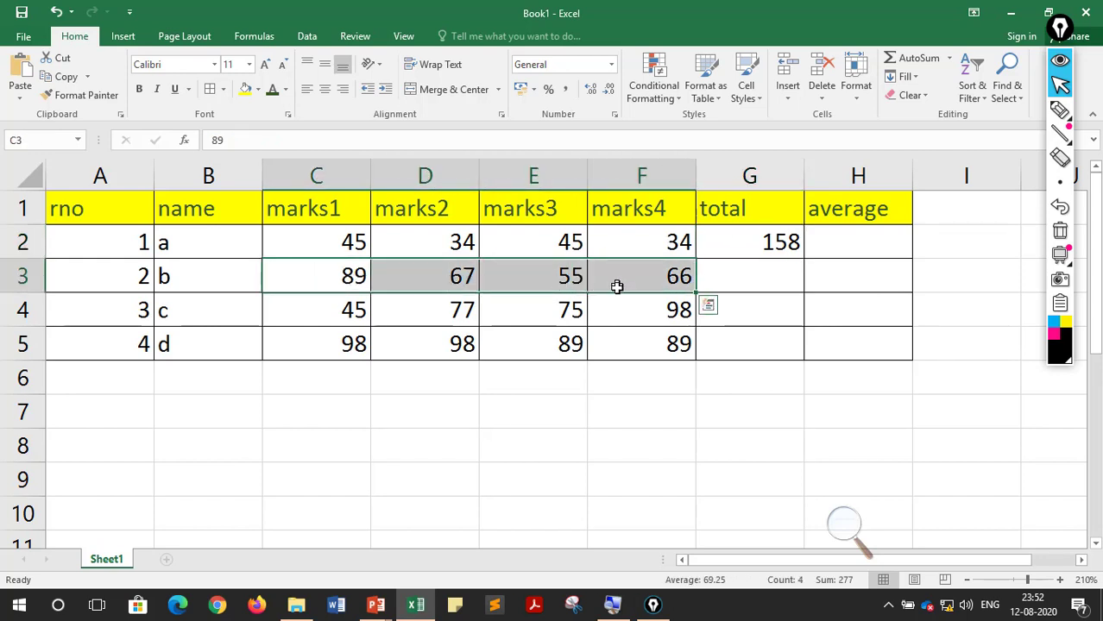
click(763, 276)
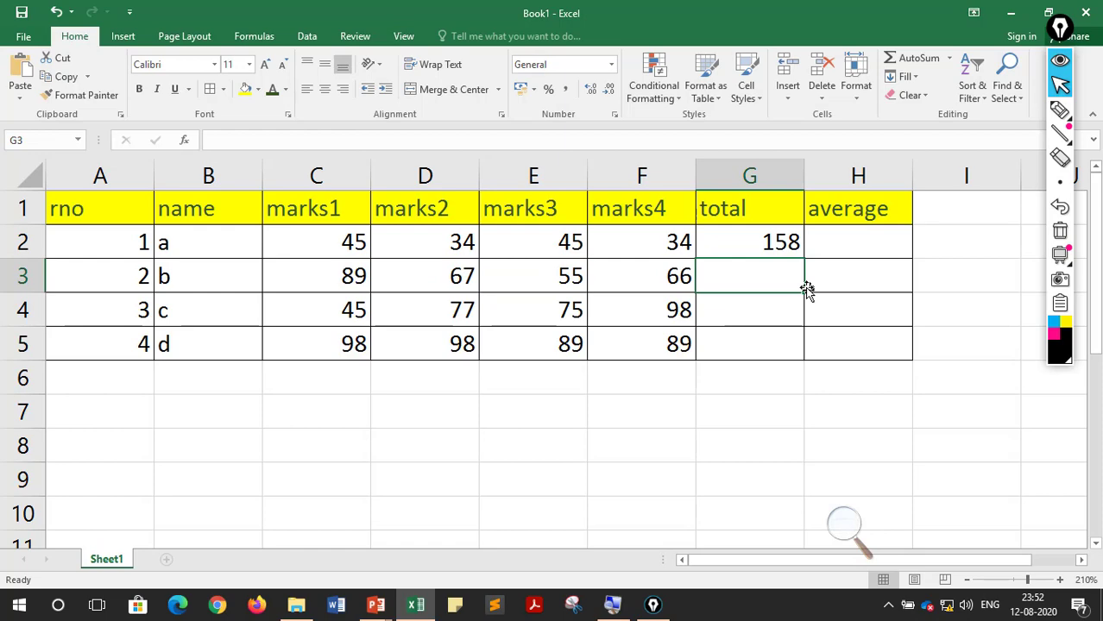
- Select G2, magnify the screen to examine its fill handle and restore the magnification to 100%
click(781, 246)
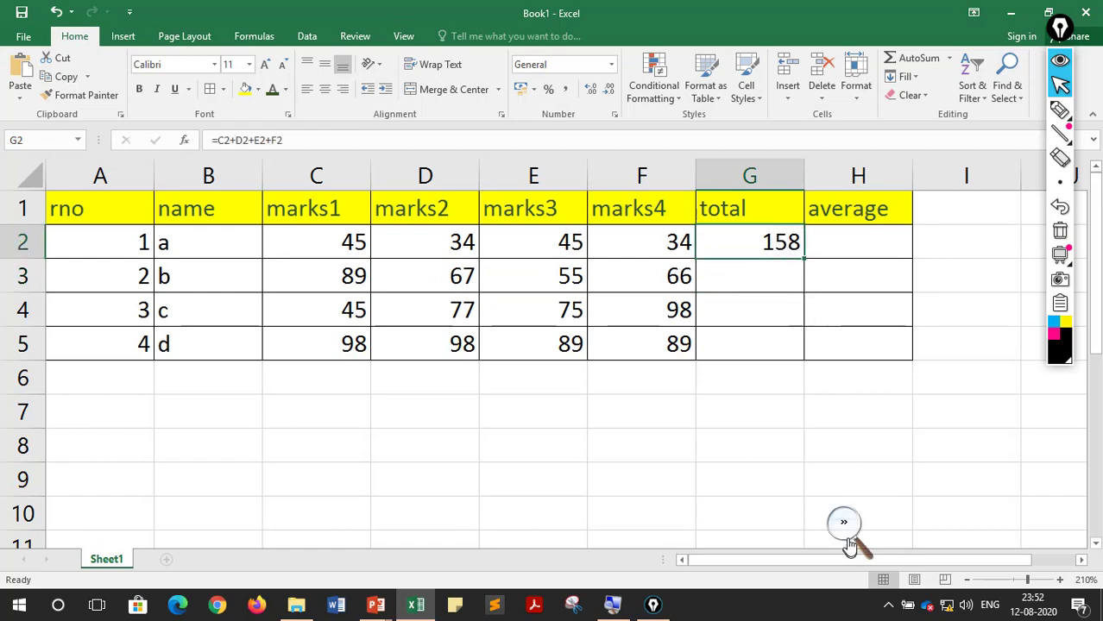
click(844, 522)
click(862, 534)
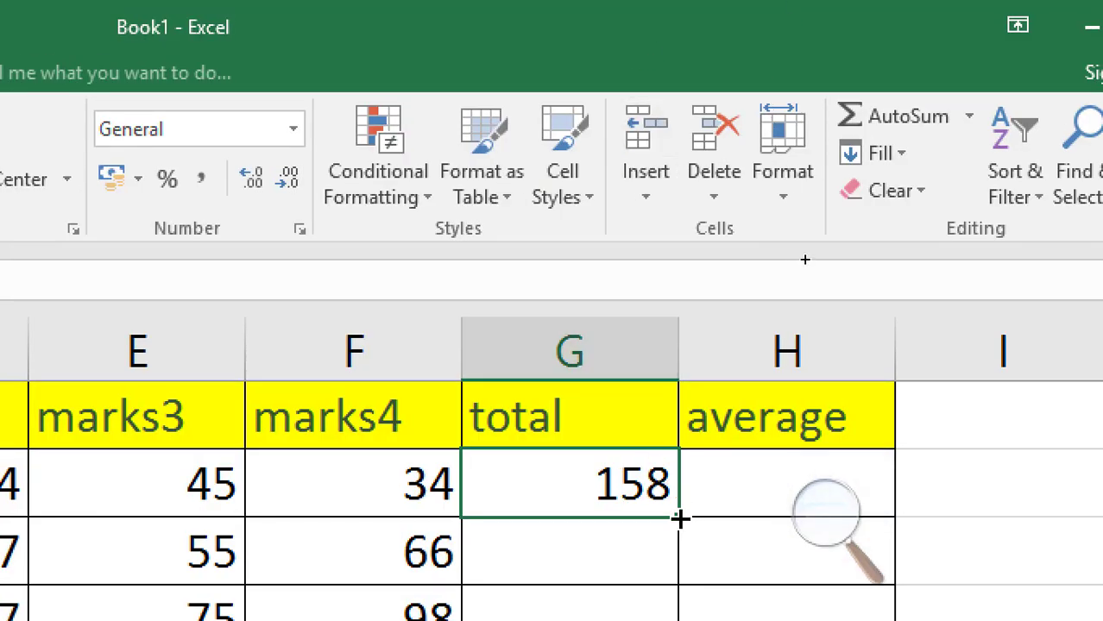
click(828, 523)
click(815, 535)
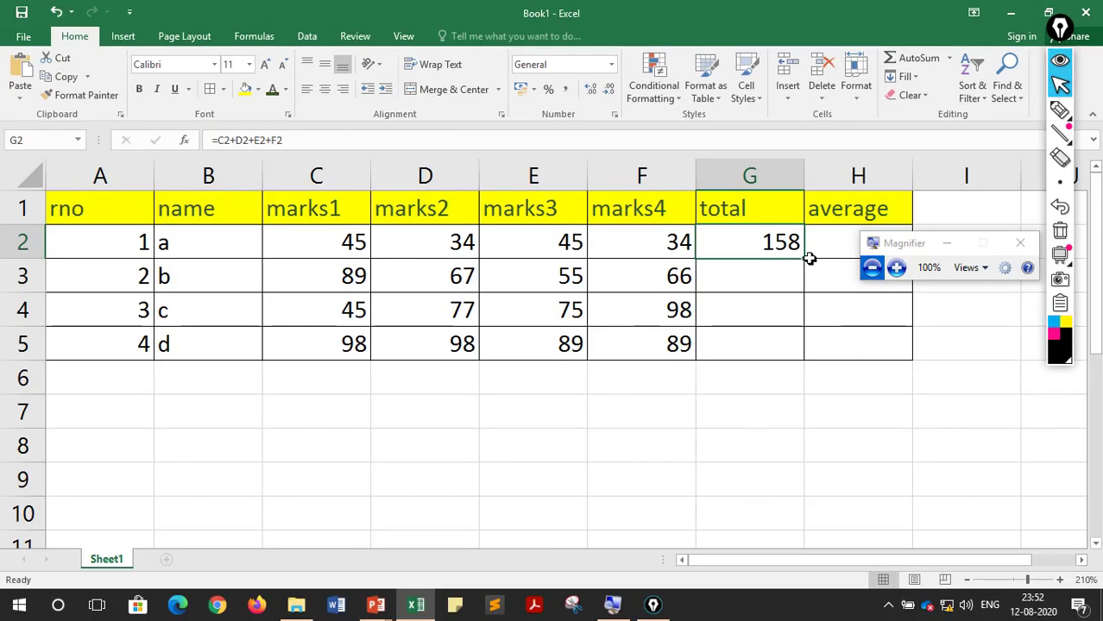
- Fill the total formula from G2 down to G5 and check the copied formulas in G3, G4 and G5
drag(804, 258, 795, 351)
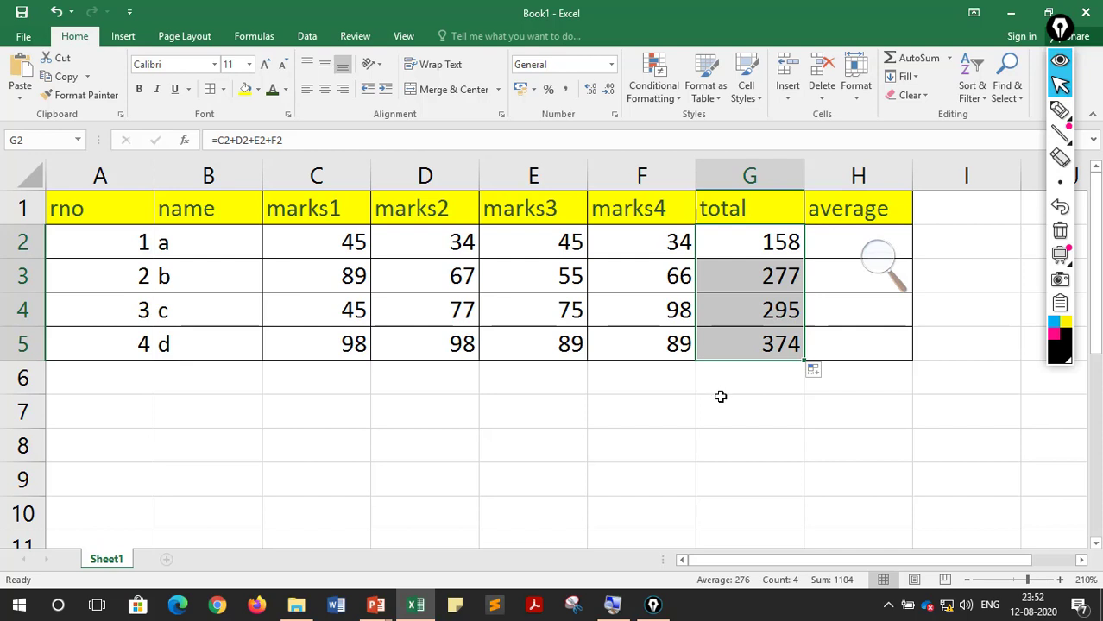
click(759, 276)
click(760, 309)
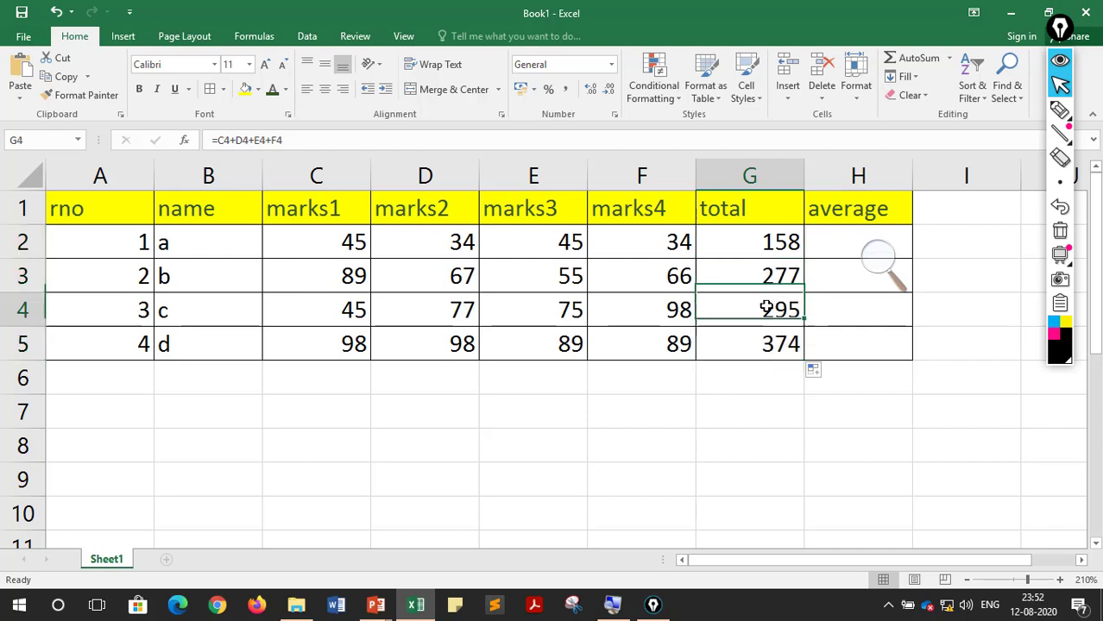
click(762, 338)
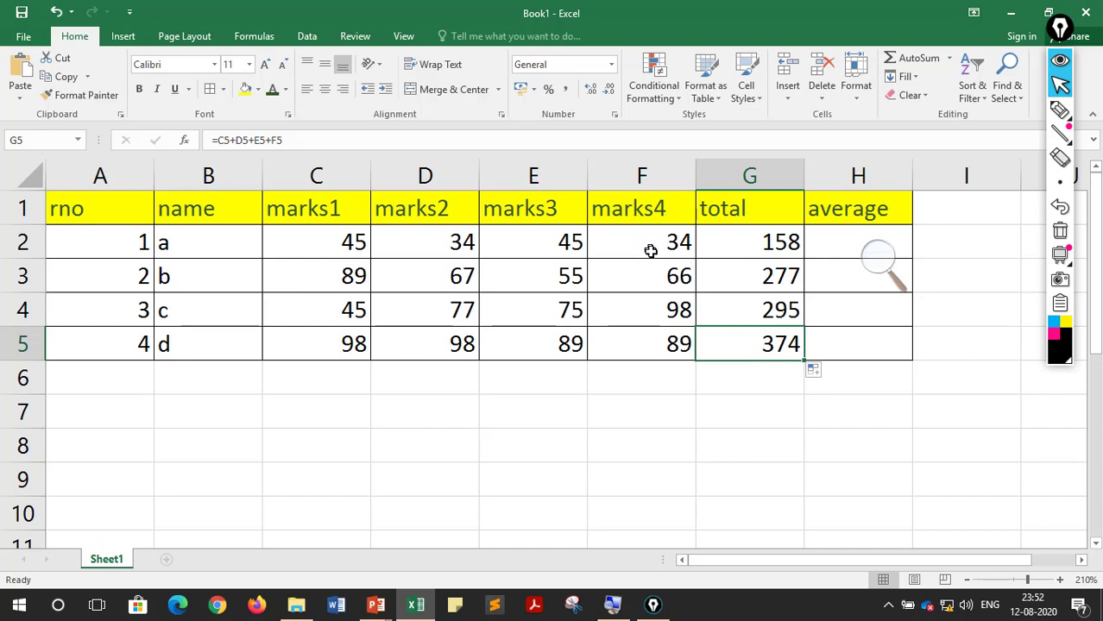
- Set student a's marks2 value in D2 to 80, circling the total in G2 before committing the entry
click(179, 248)
click(445, 242)
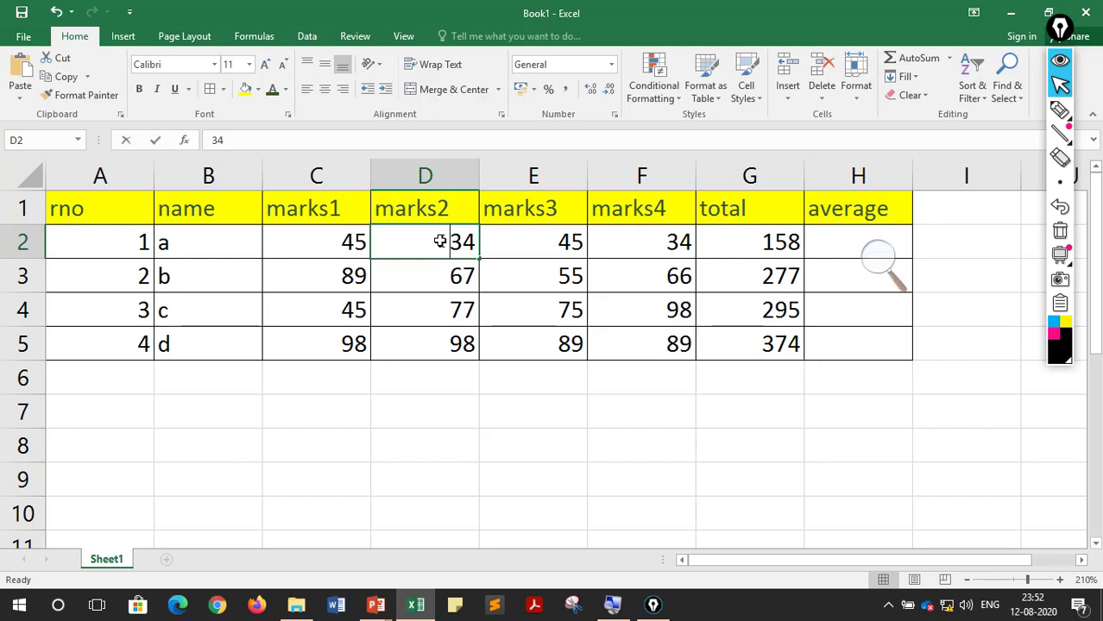
text(80)
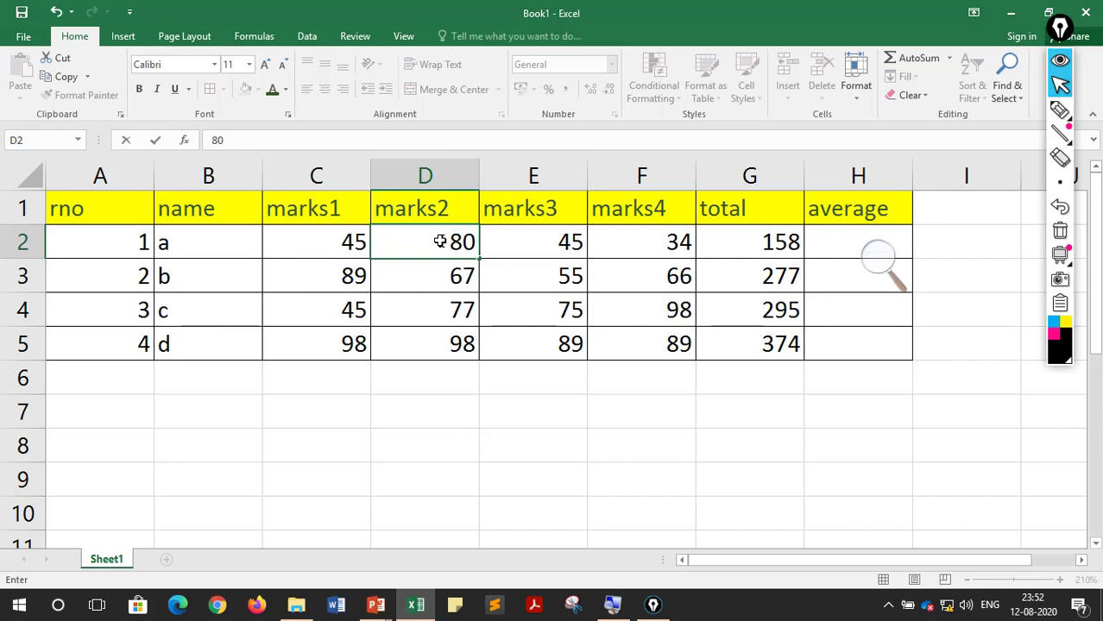
click(1060, 110)
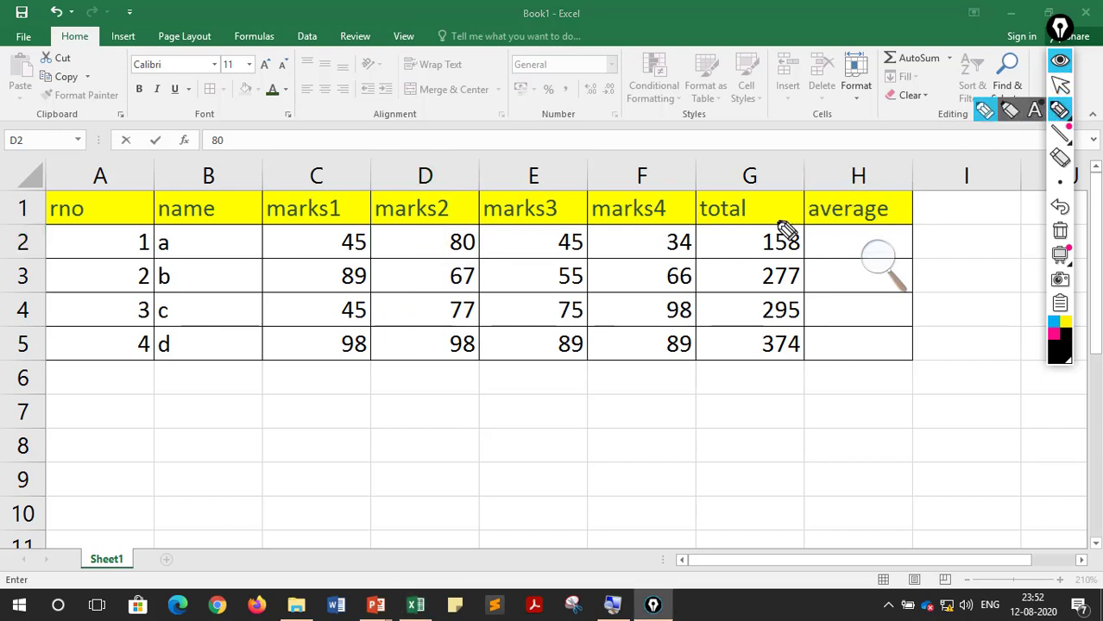
mouse_move(782, 219)
mouse_down()
mouse_move(718, 222)
mouse_move(792, 248)
mouse_up()
click(1060, 84)
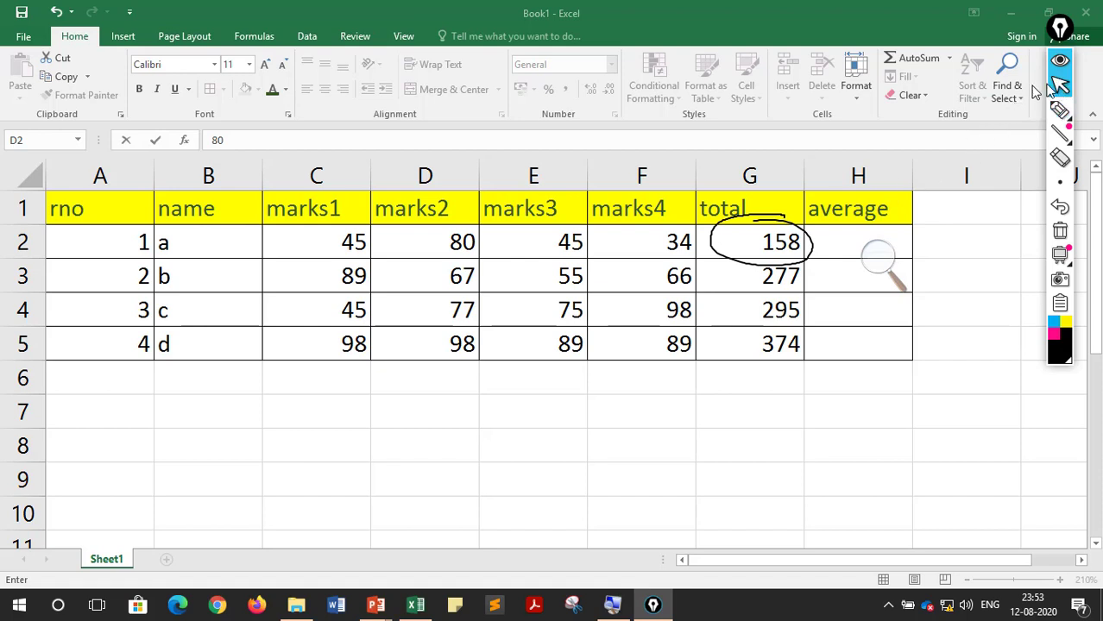
click(474, 241)
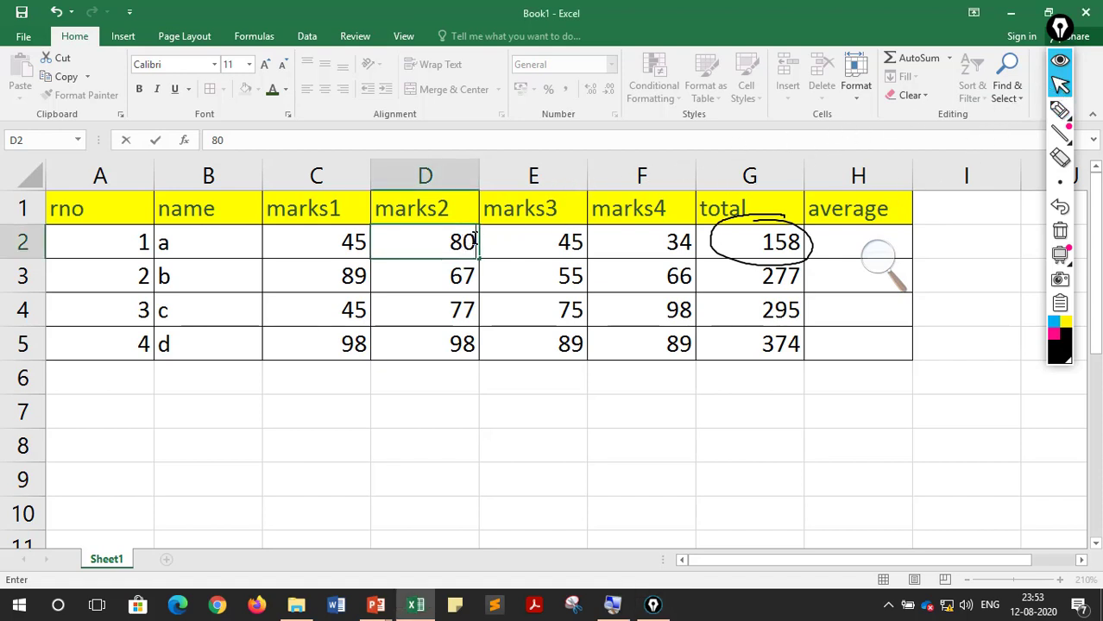
key(Return)
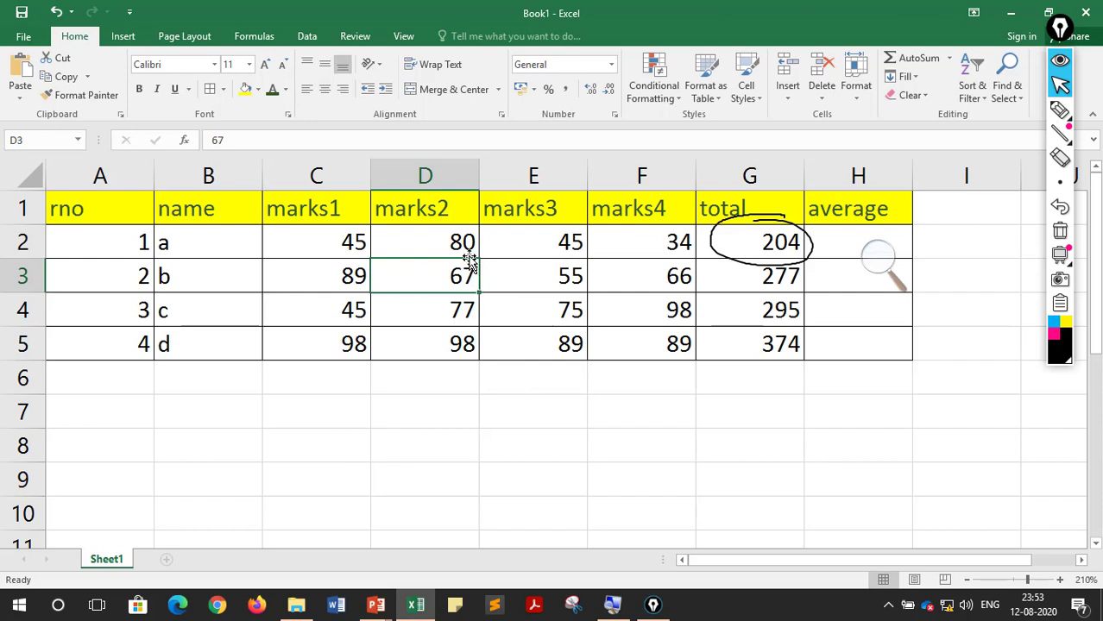
- Check the entry in D2 and the total formula in G2, and move the Magnifier window below the table
click(467, 243)
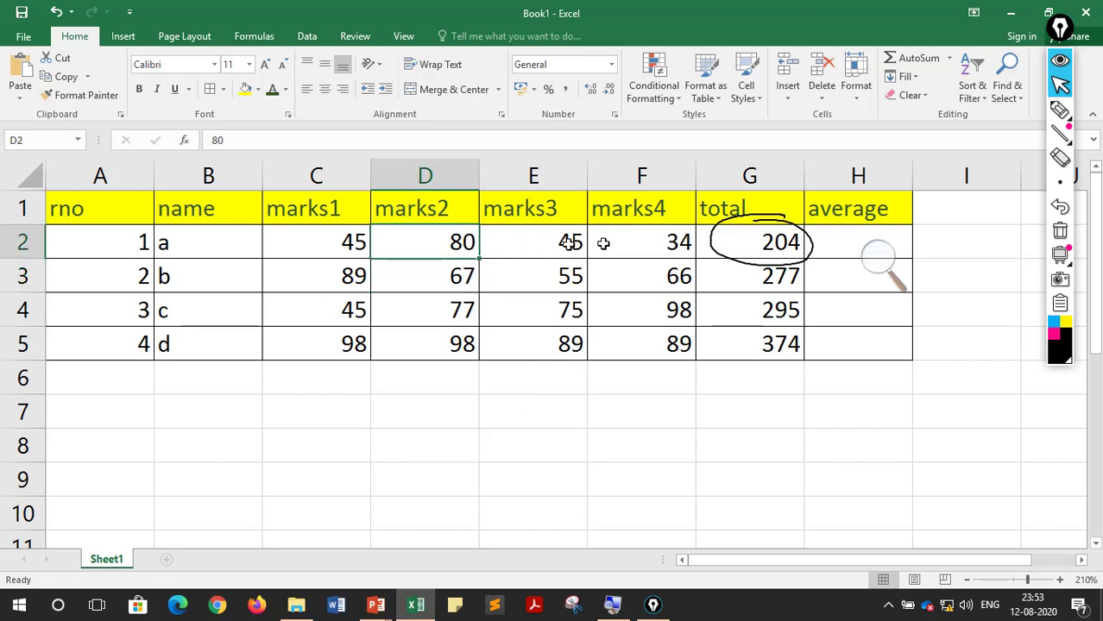
click(765, 251)
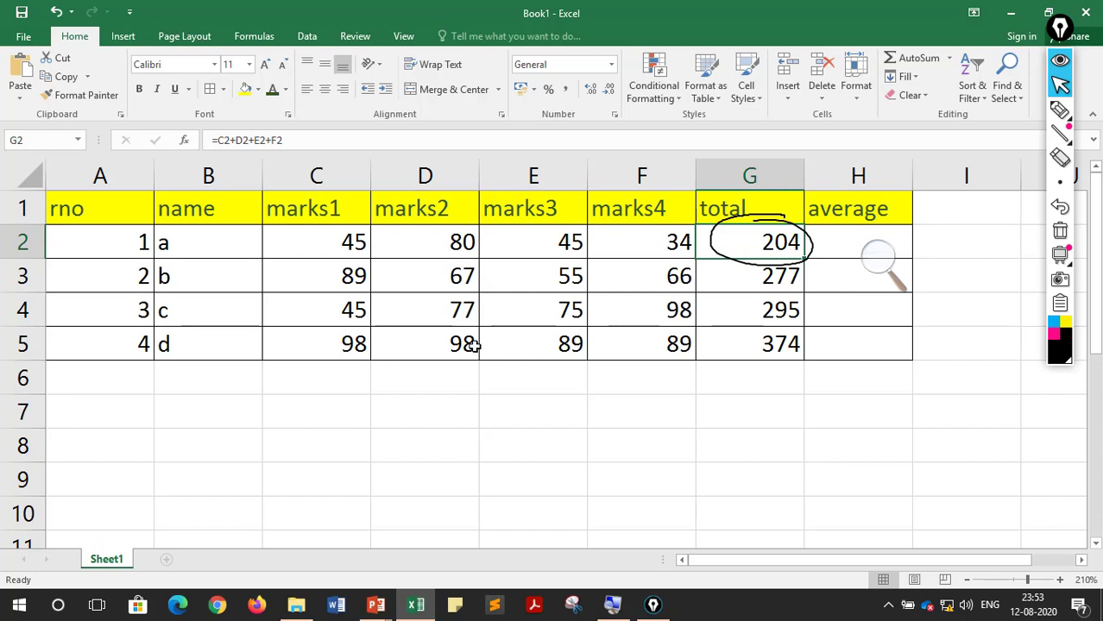
click(877, 260)
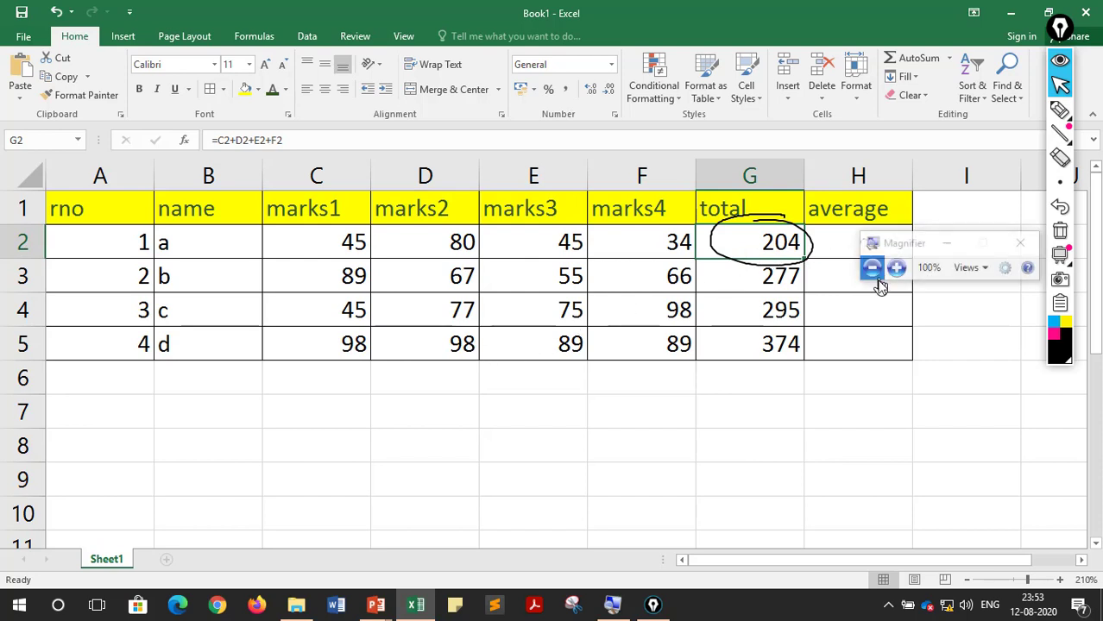
drag(915, 246, 820, 496)
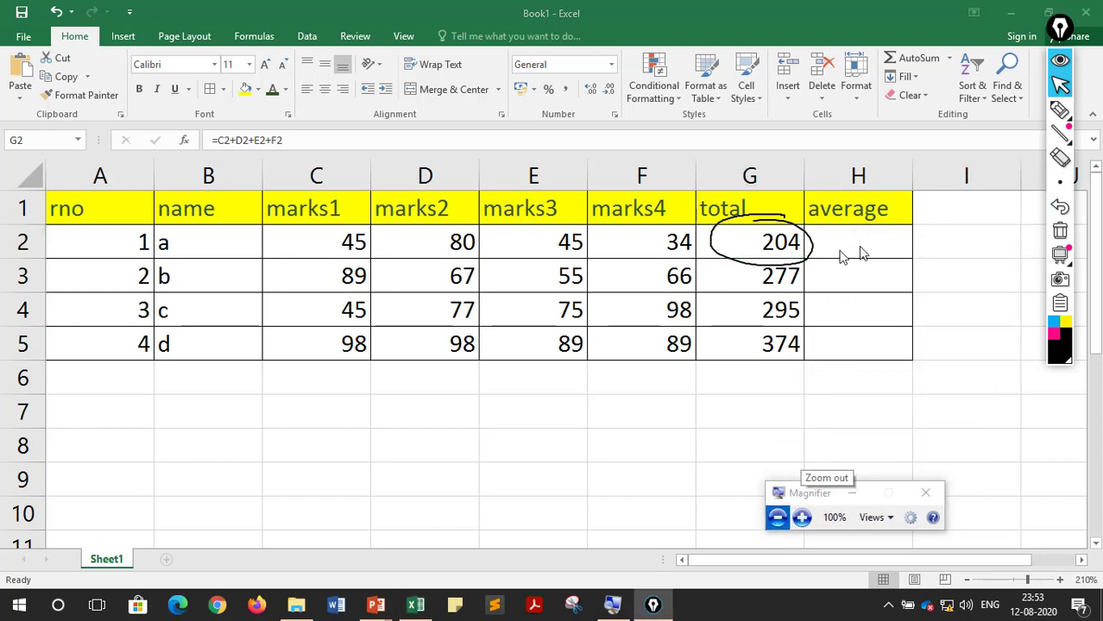
- Erase the circle drawn around the total in G2 and select the average cell H2
click(1060, 156)
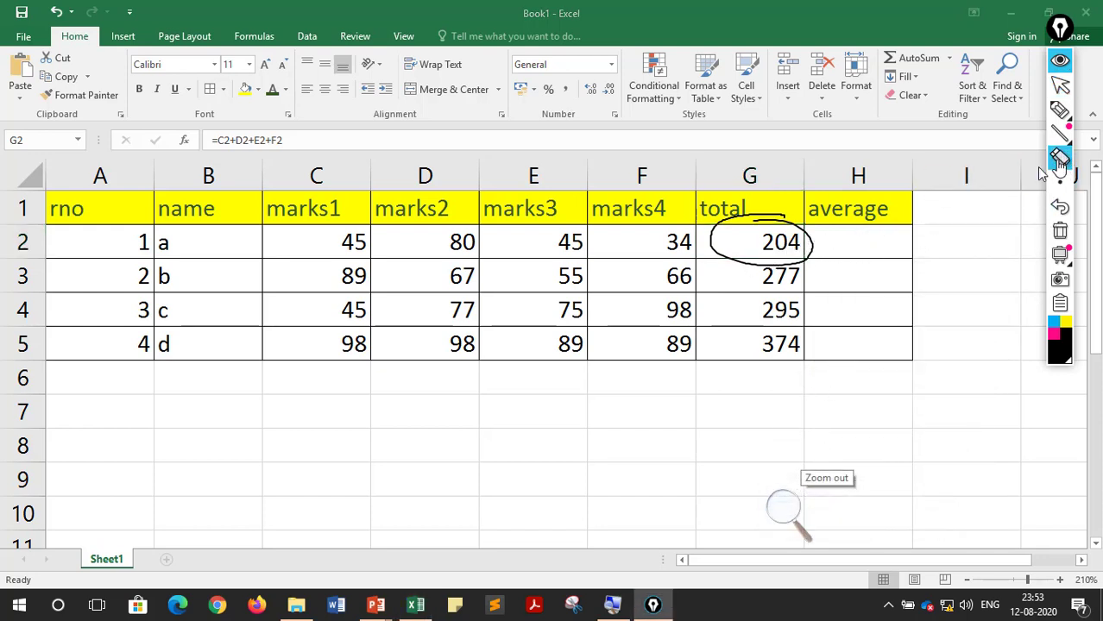
click(732, 262)
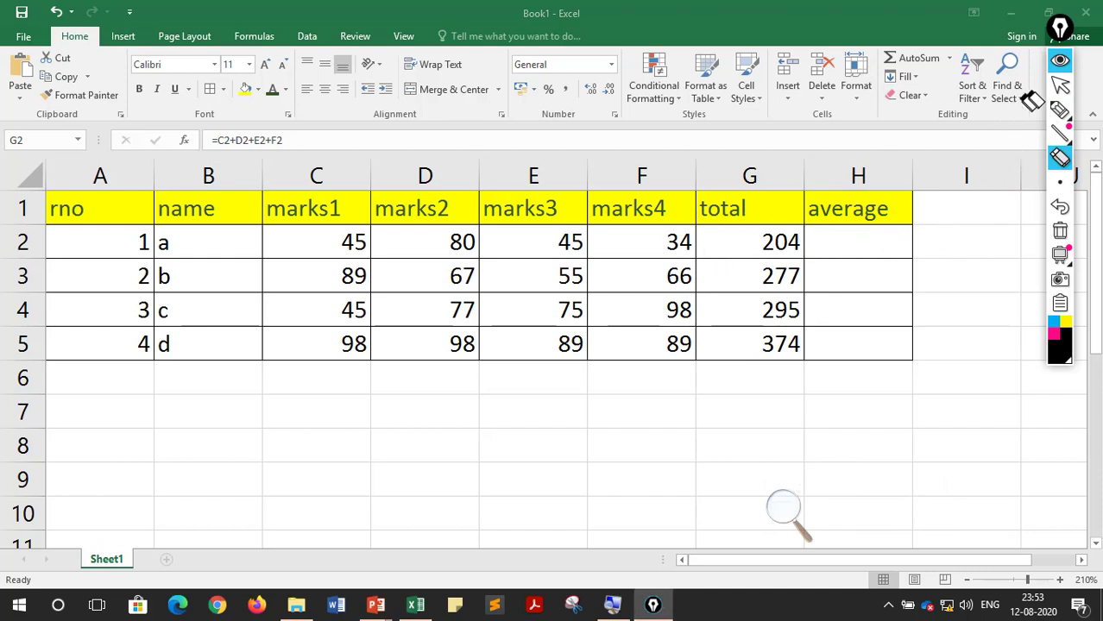
click(1060, 85)
click(844, 242)
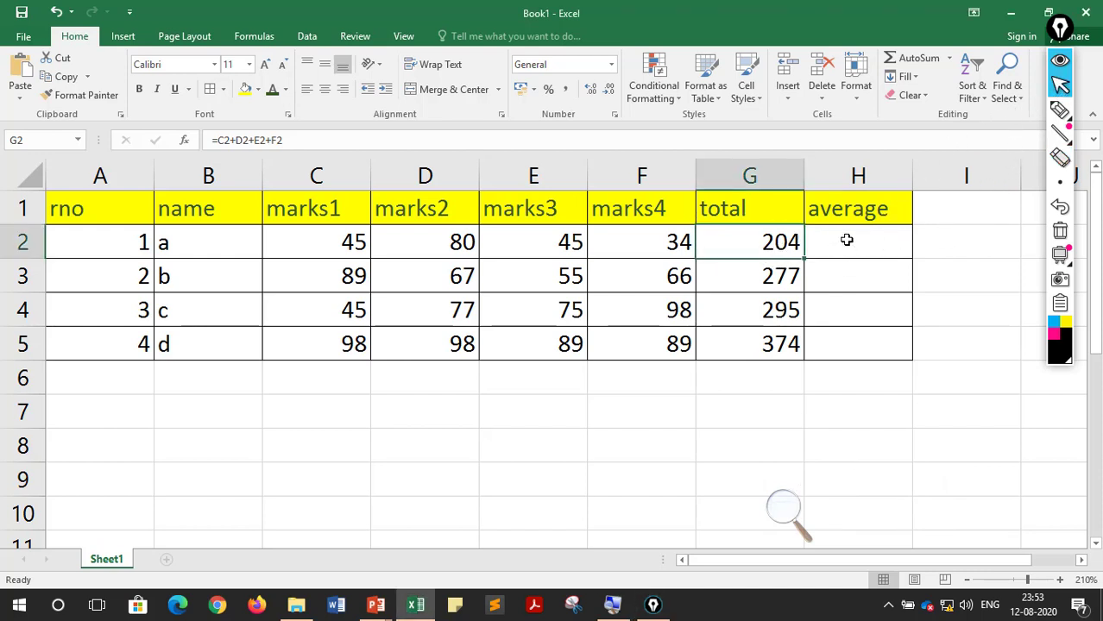
click(878, 235)
- Handwrite "Avg = Sum / No of Data" below the table with the pen, underlining "of Data"
click(1060, 110)
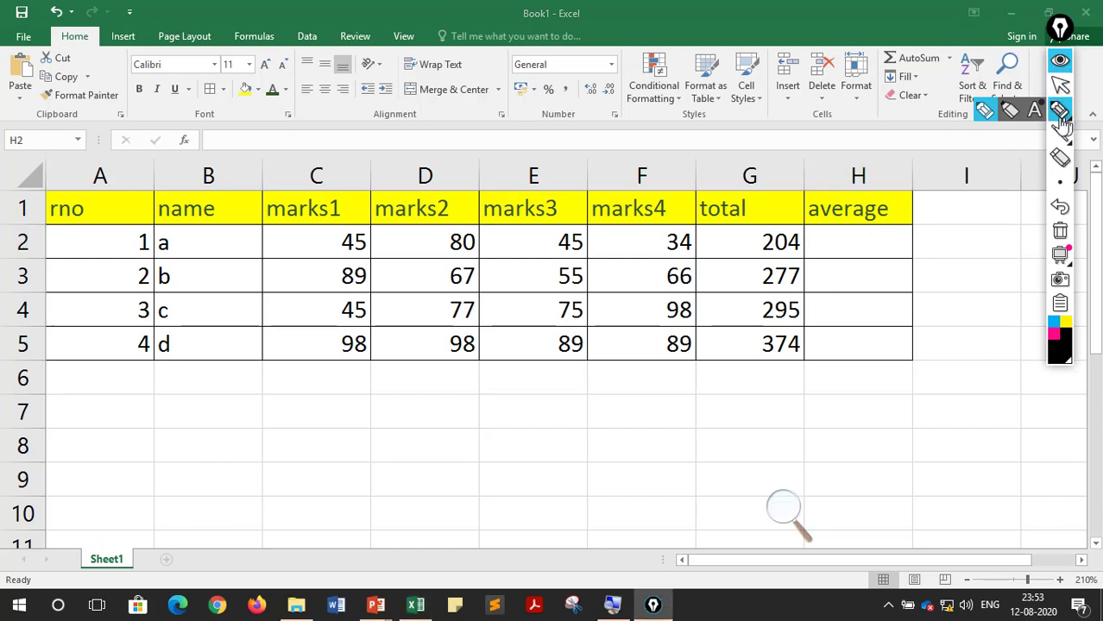
mouse_move(217, 461)
mouse_down()
mouse_move(374, 420)
mouse_move(393, 434)
mouse_move(427, 427)
mouse_move(453, 395)
mouse_move(515, 395)
mouse_move(518, 409)
mouse_move(591, 419)
mouse_move(649, 404)
mouse_up()
drag(549, 437, 654, 422)
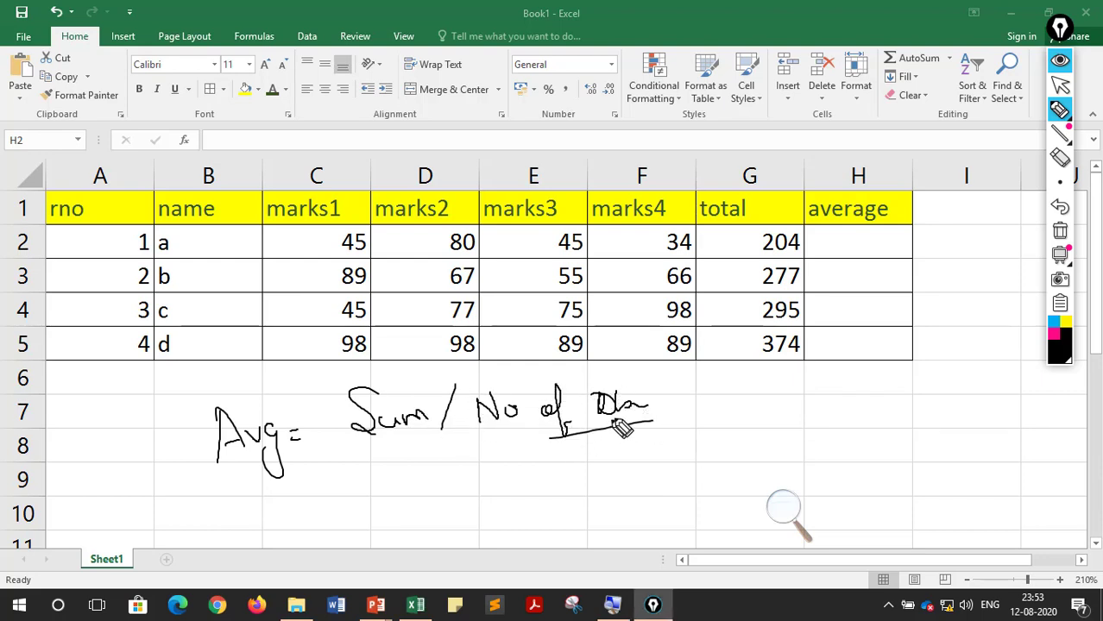
- Annotate H2 with an arrow to a handwritten "=G2/4", circling G2, ticking C2 to F2 and adding a downward arrow beside the average column
mouse_move(835, 245)
mouse_down()
mouse_move(876, 244)
mouse_move(858, 257)
mouse_move(870, 411)
mouse_move(885, 392)
mouse_up()
drag(767, 441, 792, 440)
drag(758, 453, 804, 450)
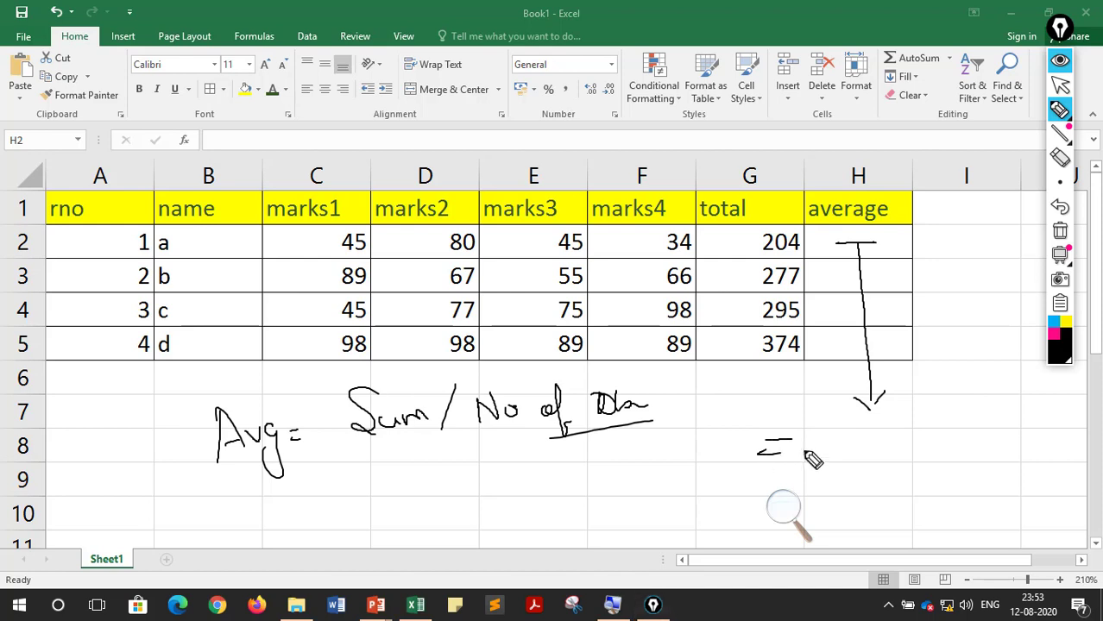
mouse_move(780, 228)
mouse_down()
mouse_move(741, 245)
mouse_move(772, 221)
mouse_up()
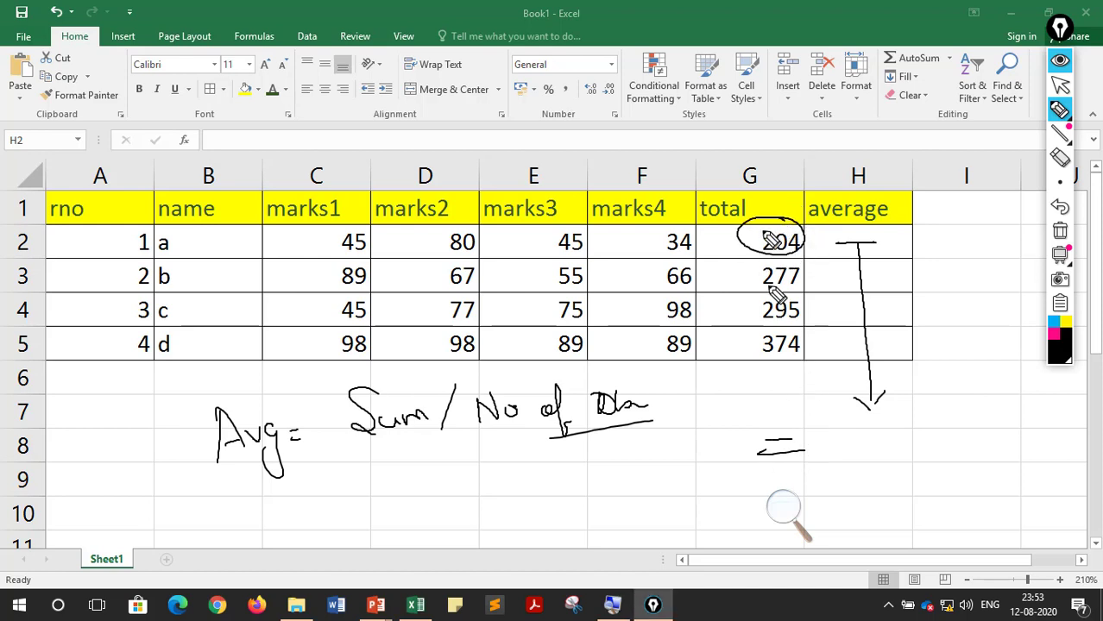
mouse_move(850, 425)
mouse_down()
mouse_move(848, 449)
mouse_move(903, 450)
mouse_move(893, 471)
mouse_up()
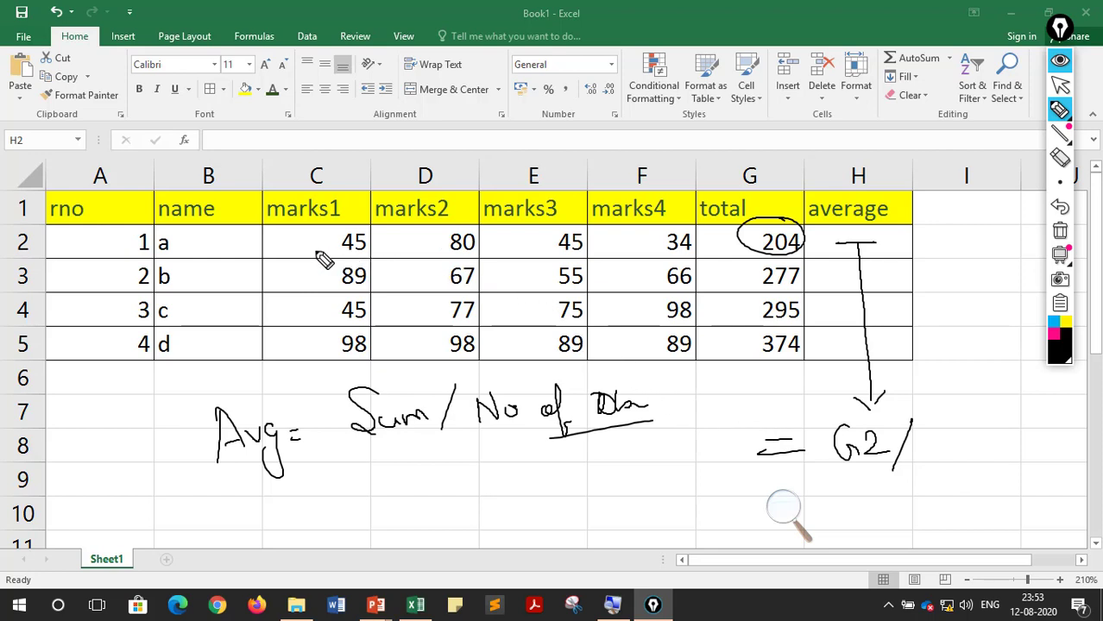
drag(315, 254, 365, 243)
mouse_move(429, 258)
mouse_down()
mouse_move(477, 244)
mouse_move(658, 246)
mouse_up()
drag(929, 433, 944, 465)
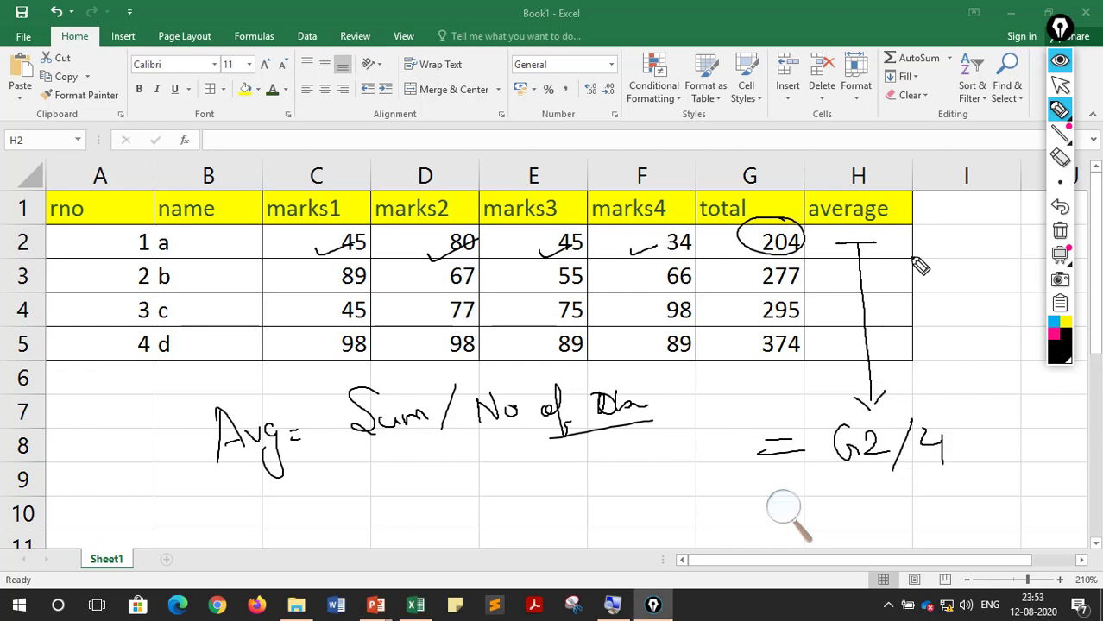
mouse_move(913, 256)
mouse_down()
mouse_move(922, 318)
mouse_move(908, 380)
mouse_move(928, 371)
mouse_up()
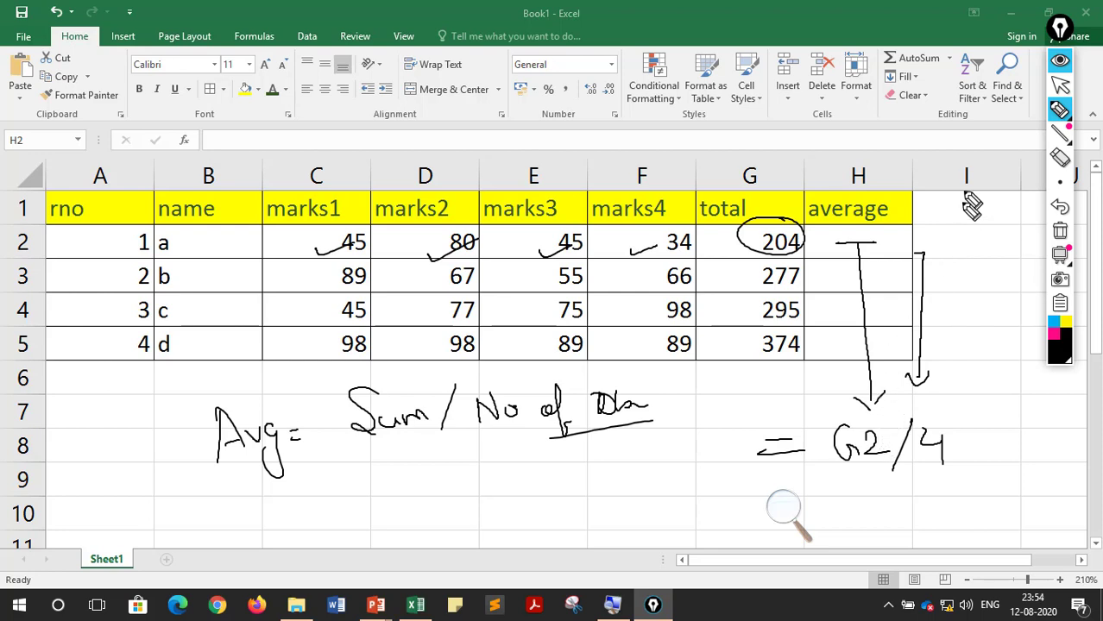
- Erase the arrow drawn over the average column from H2 and return to the normal pointer
click(1061, 164)
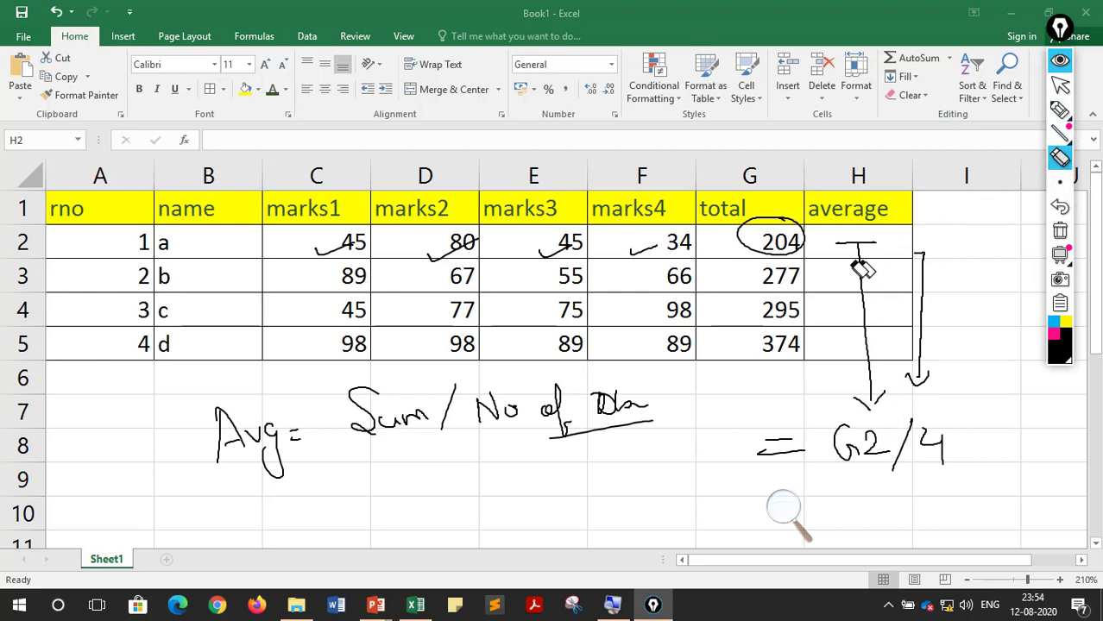
click(867, 259)
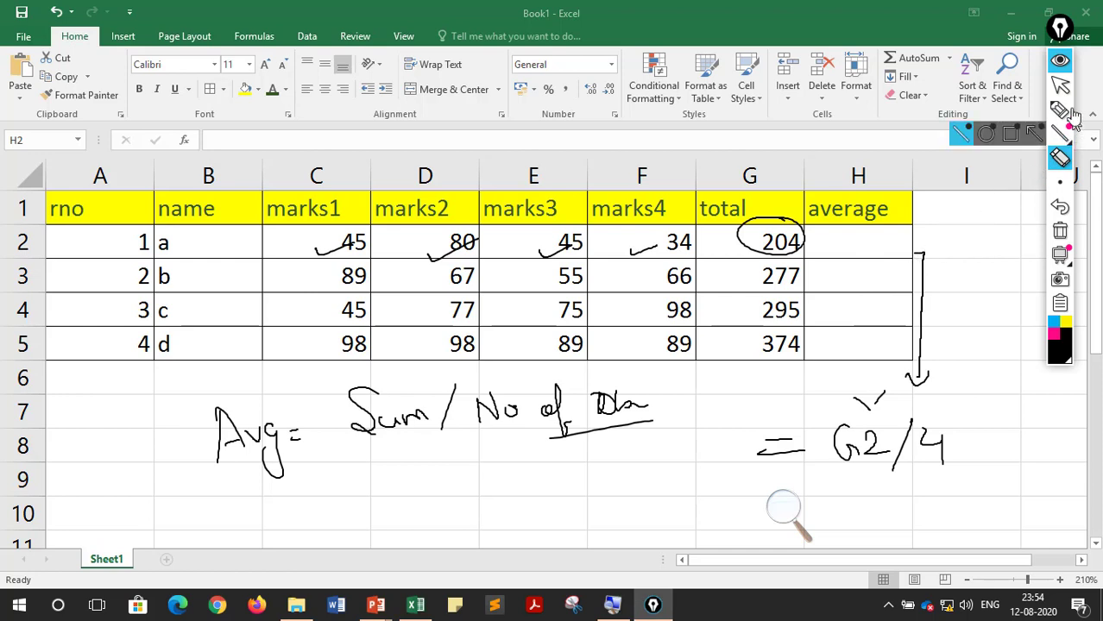
click(1060, 84)
- Enter the average formula =G2/4 in H2 and fill it down to H5
click(859, 252)
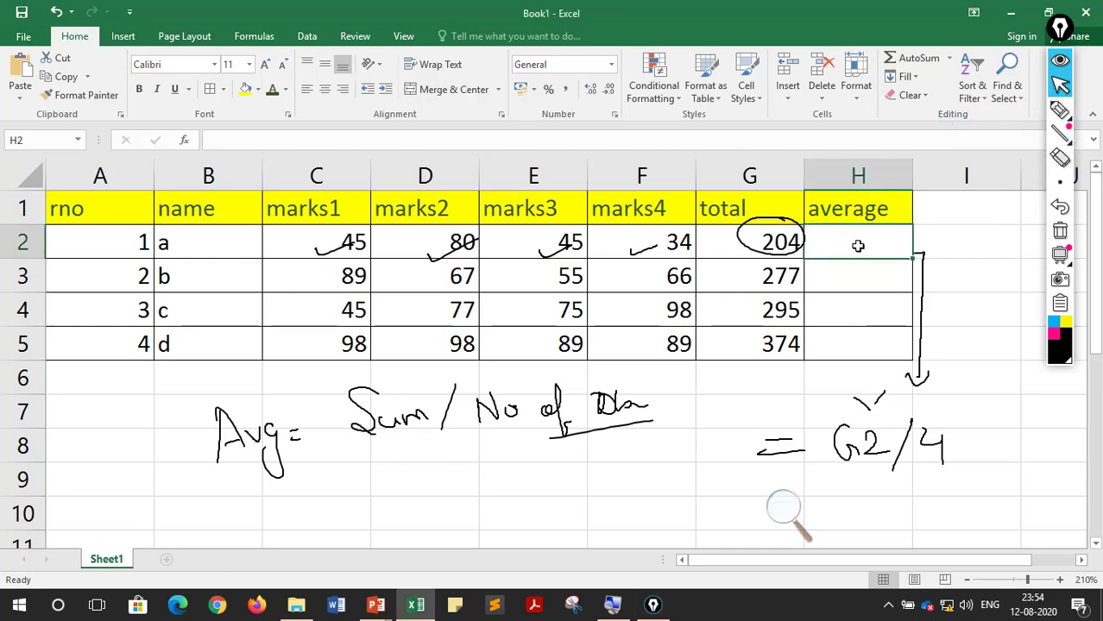
text(=)
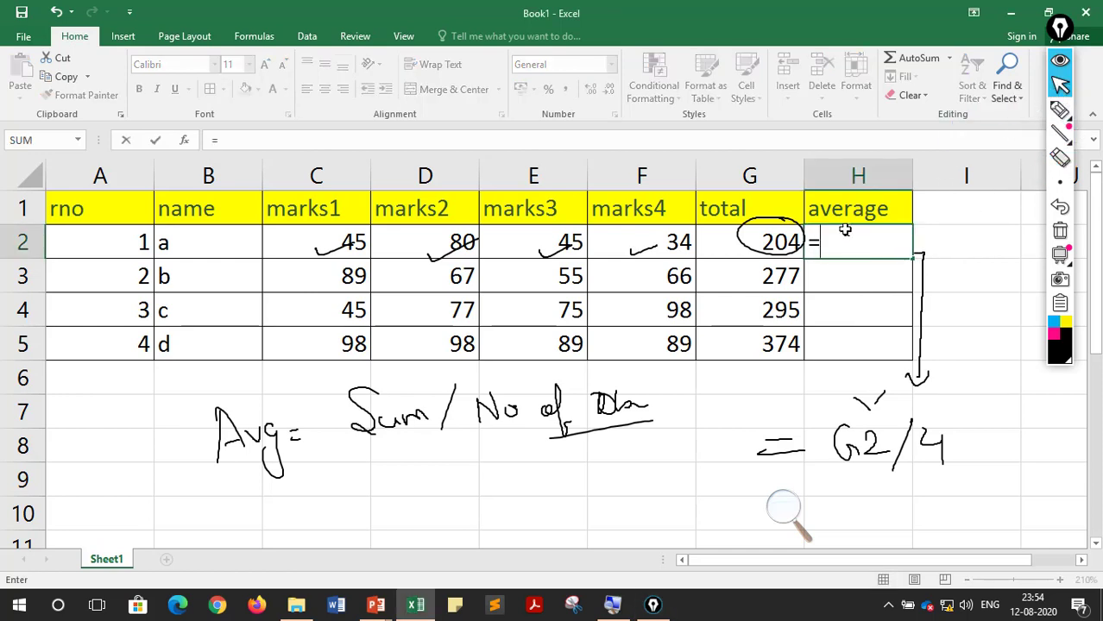
text(G2)
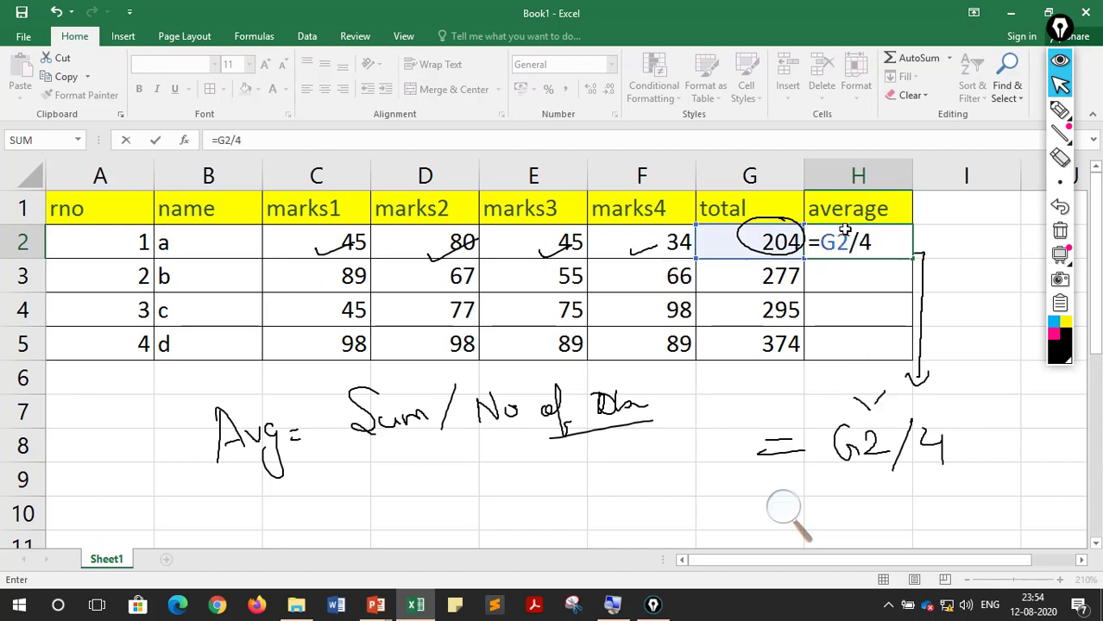
text(/4)
key(Return)
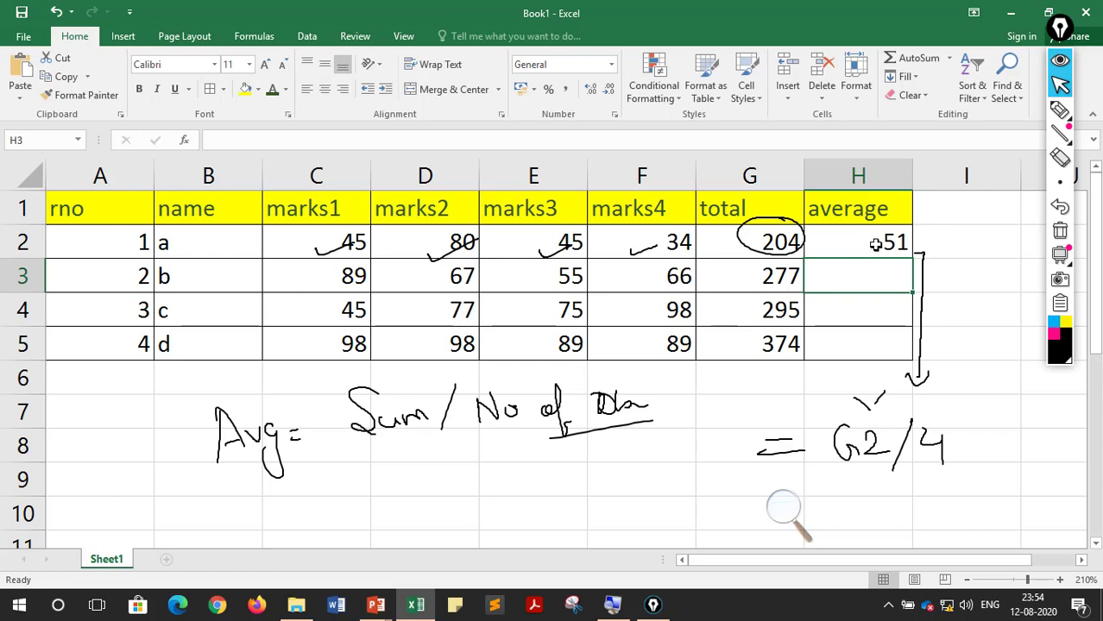
click(878, 247)
drag(913, 257, 900, 352)
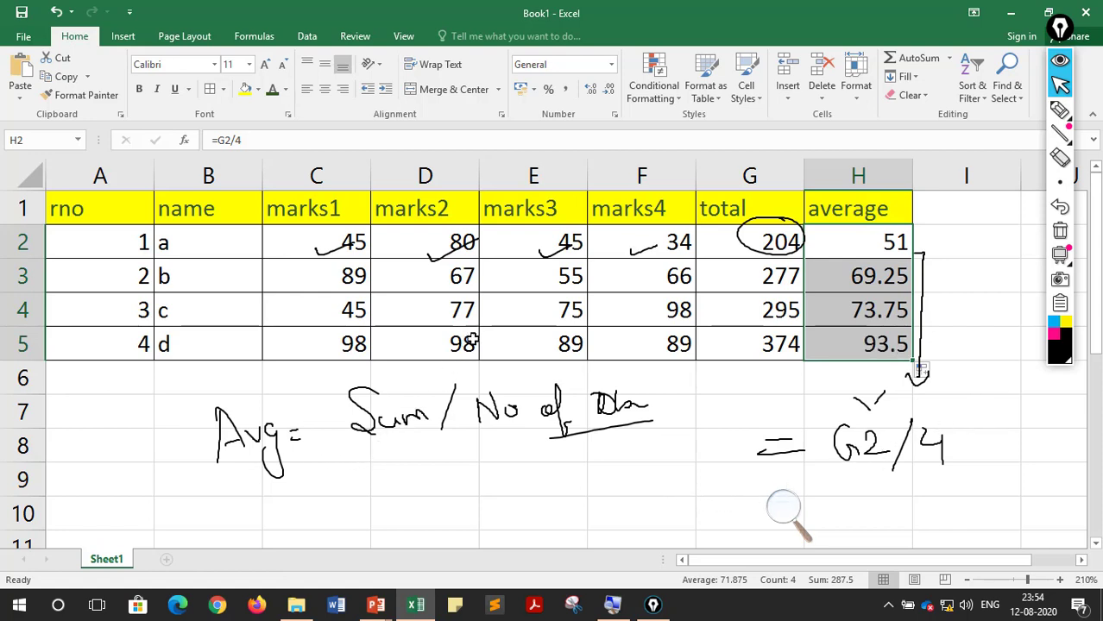
- Set student d's marks2 value in D5 to 38 and check the formulas in G5 and H5
click(438, 349)
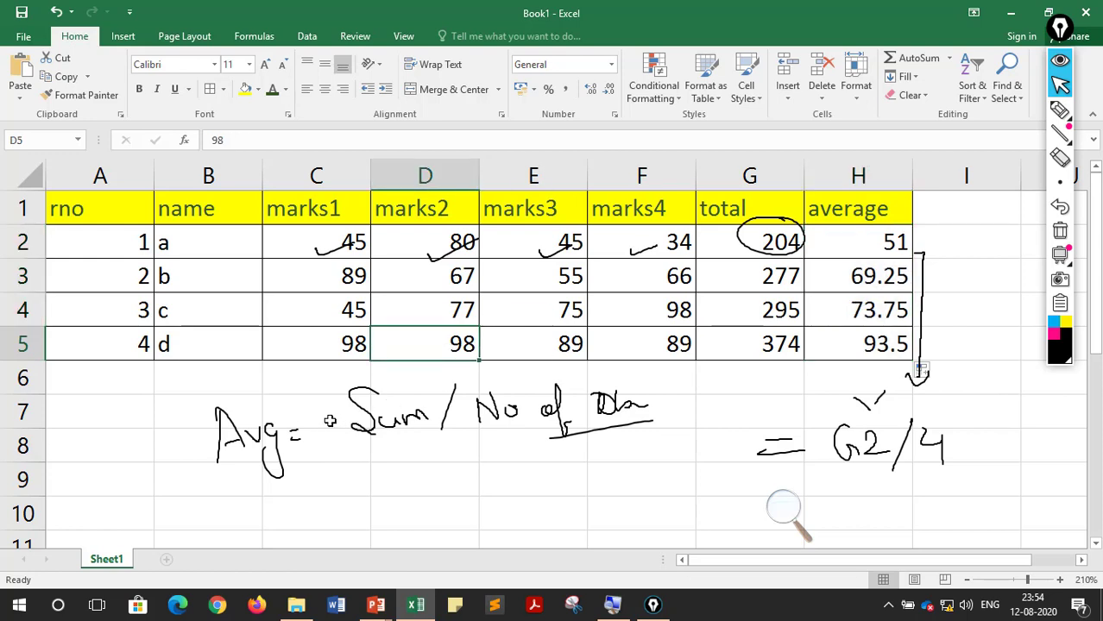
text(38)
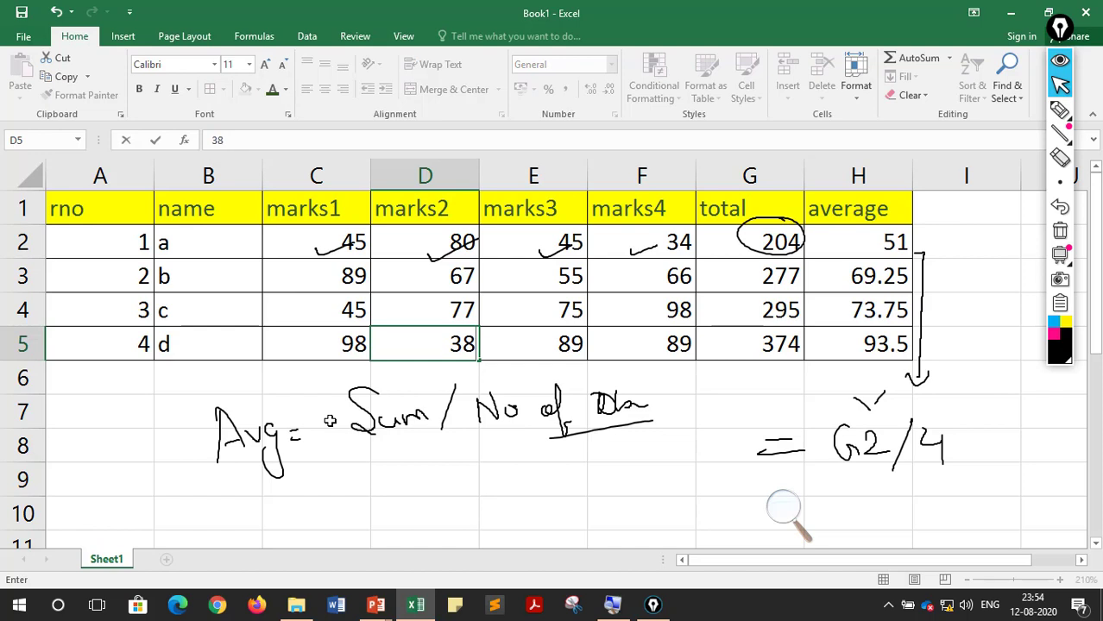
key(Return)
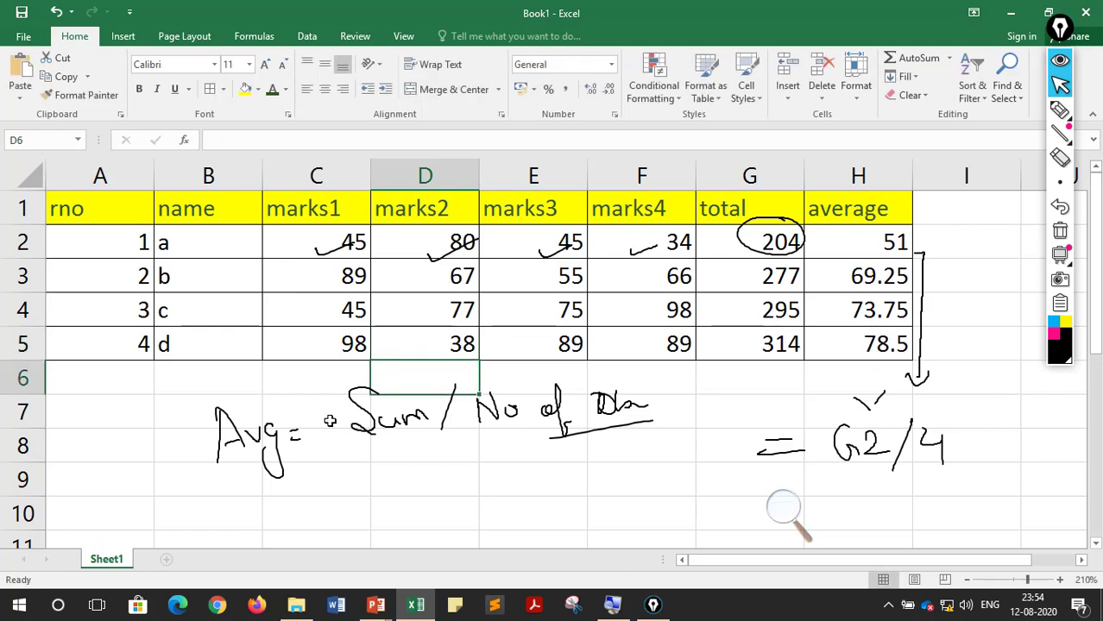
click(764, 345)
click(879, 345)
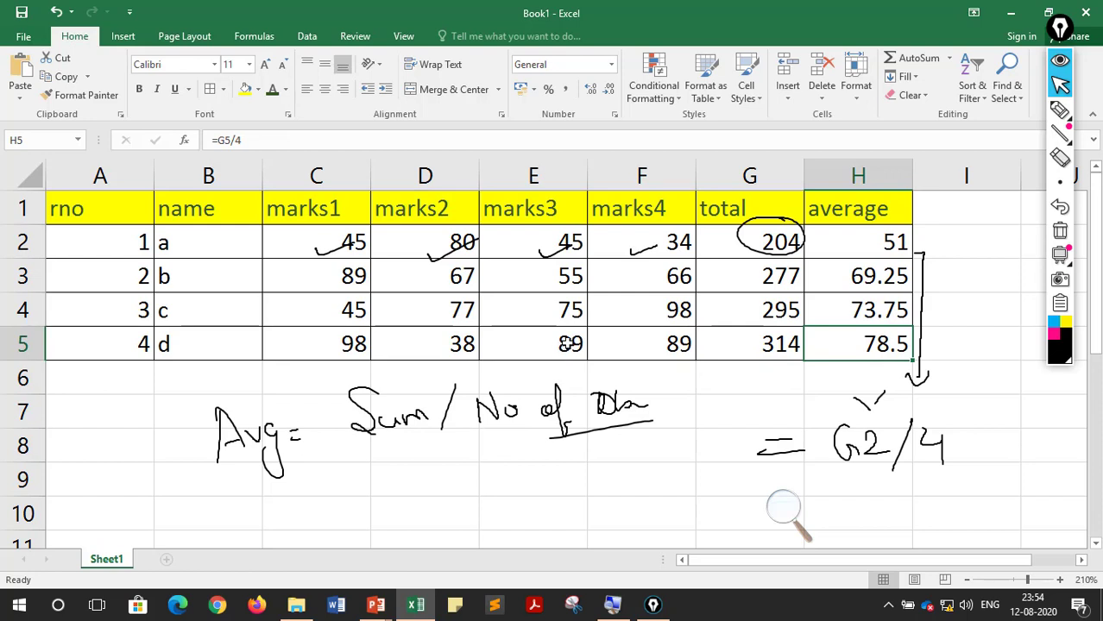
click(778, 342)
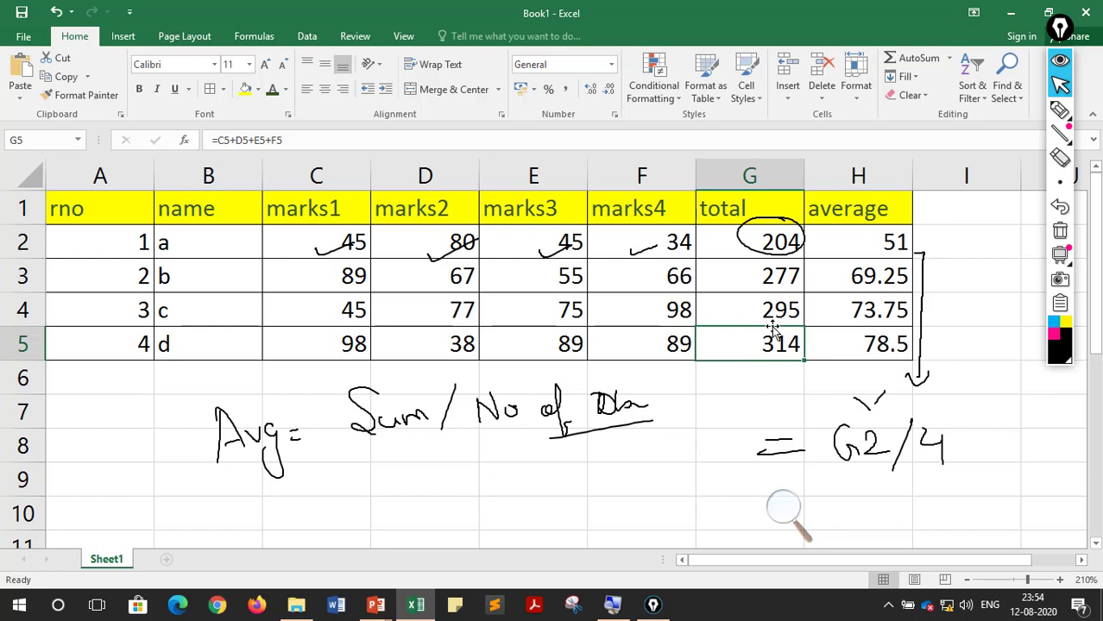
- Clear all drawn annotations, and draw a pen line beneath the table with an arrow pointing up at it
click(1060, 230)
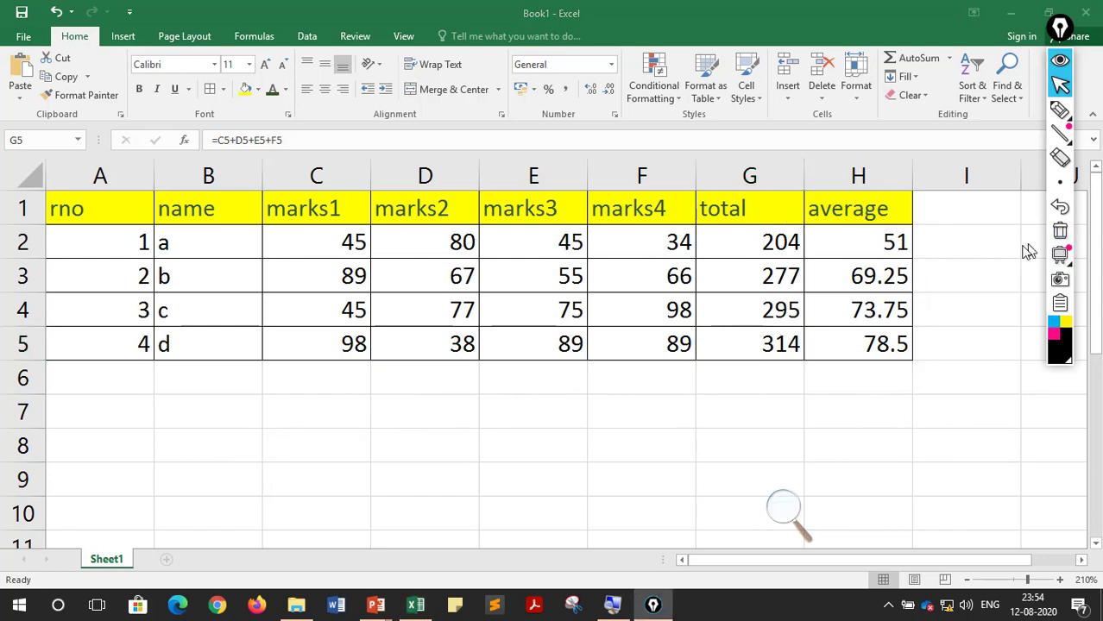
click(1057, 113)
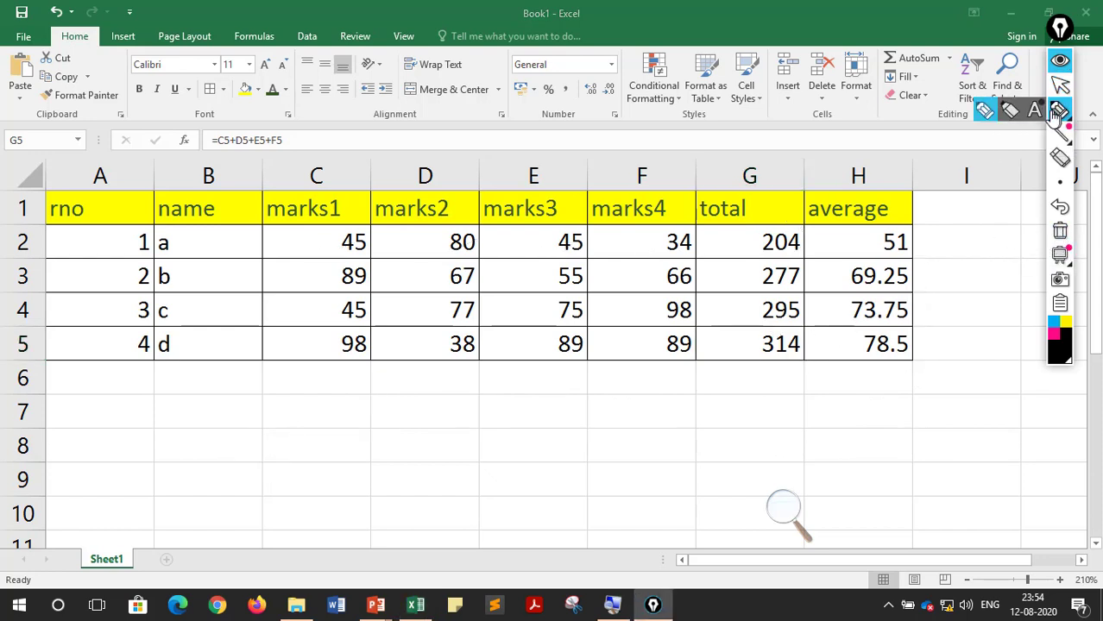
click(985, 110)
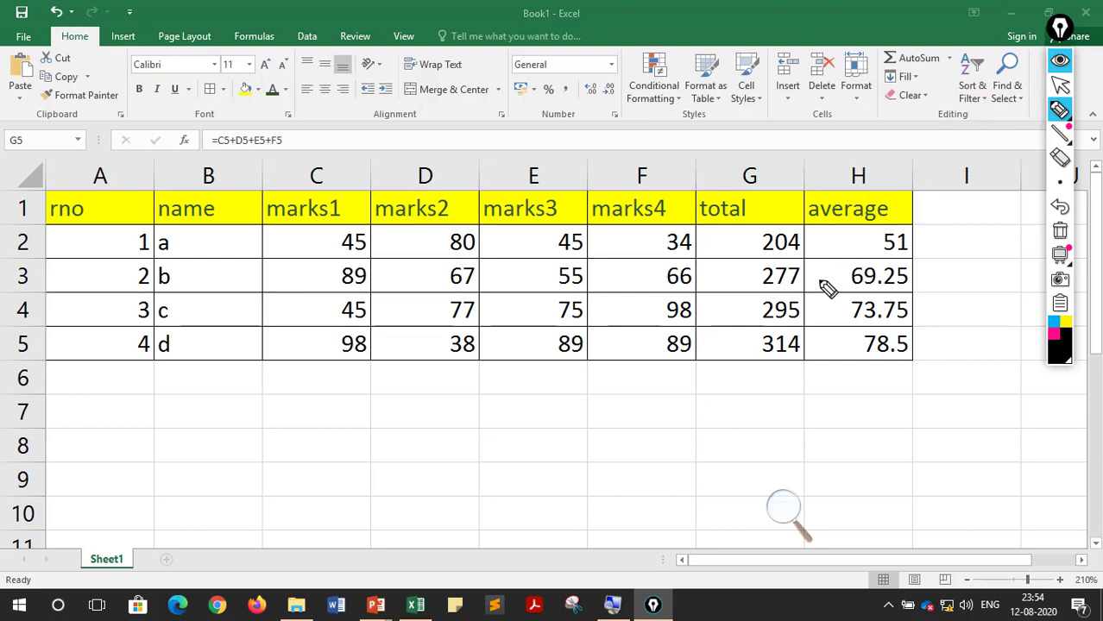
mouse_move(95, 391)
mouse_down()
mouse_move(480, 374)
mouse_move(849, 382)
mouse_up()
mouse_move(448, 417)
mouse_down()
mouse_move(442, 380)
mouse_move(451, 390)
mouse_up()
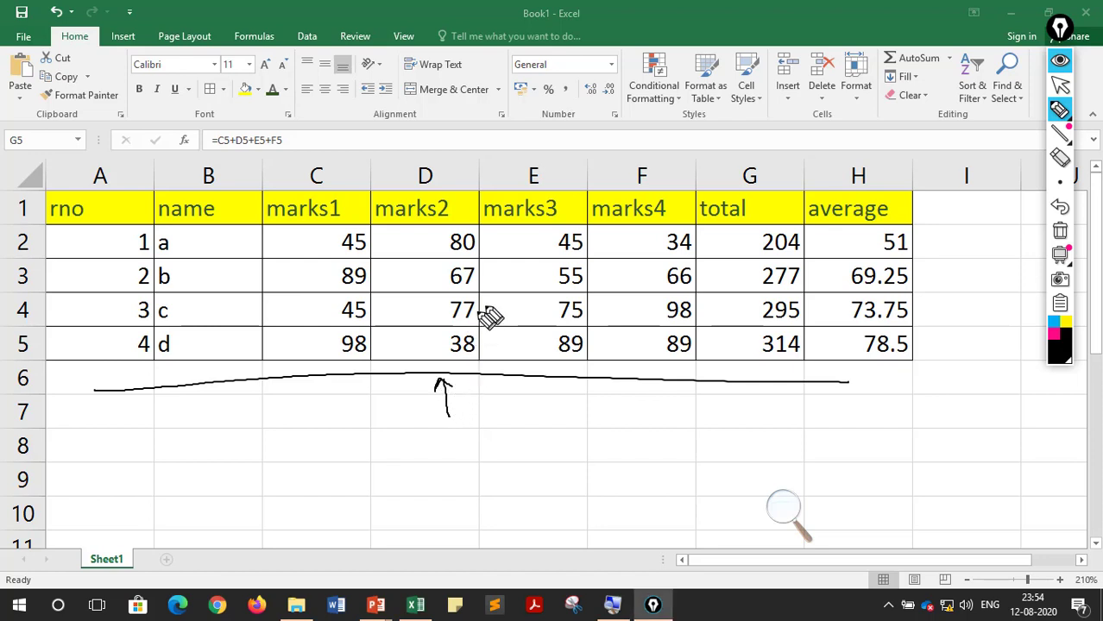
- Circle the student data up to marks4, the total values and the average values, and clear all the drawings
mouse_move(695, 190)
mouse_down()
mouse_move(695, 414)
mouse_move(341, 440)
mouse_move(140, 393)
mouse_move(207, 181)
mouse_move(656, 164)
mouse_move(673, 260)
mouse_up()
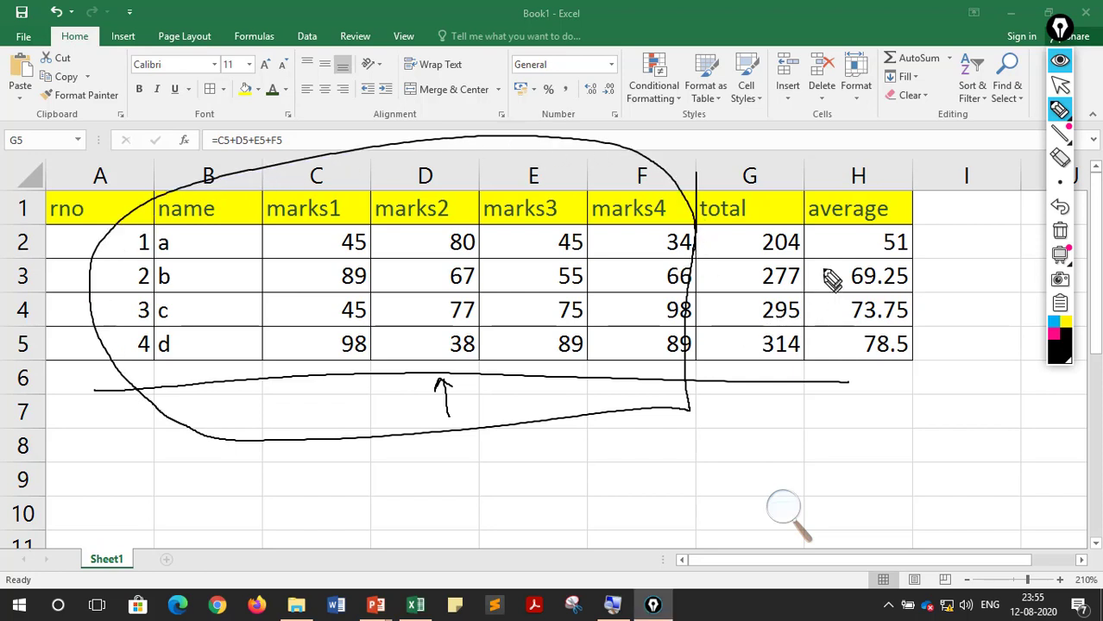
mouse_move(755, 233)
mouse_down()
mouse_move(808, 276)
mouse_move(789, 229)
mouse_up()
drag(902, 250, 858, 246)
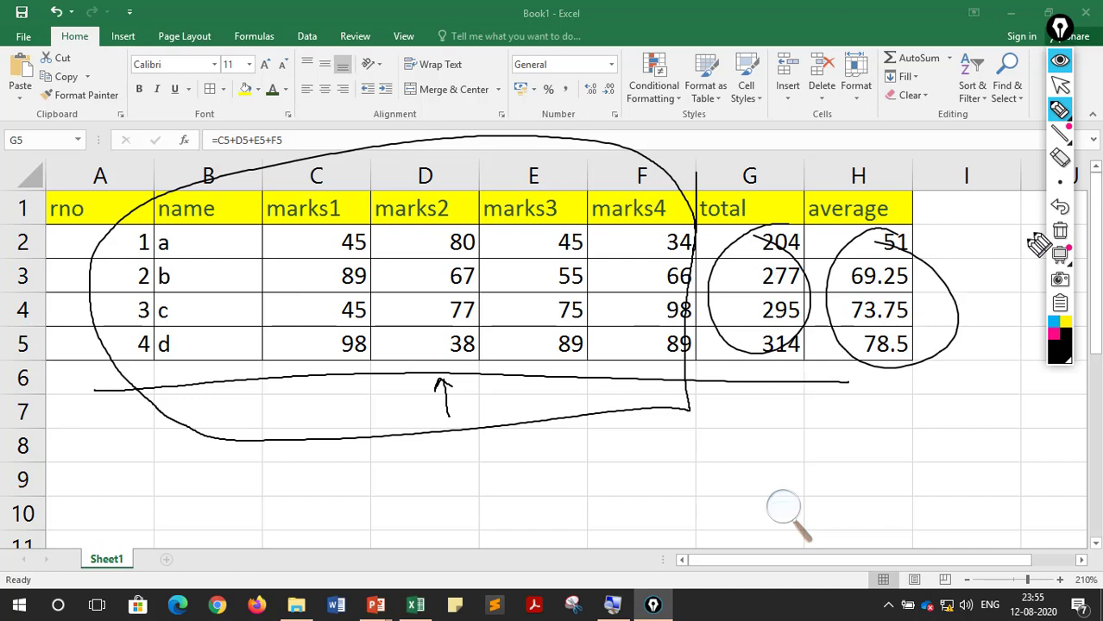
click(1060, 231)
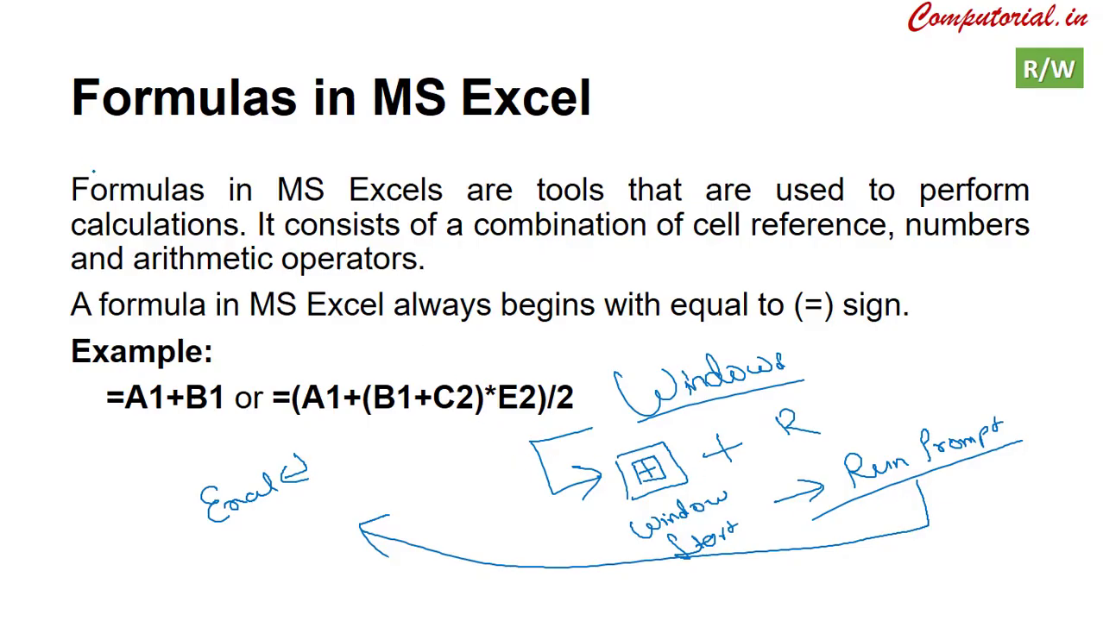
drag(69, 139, 291, 123)
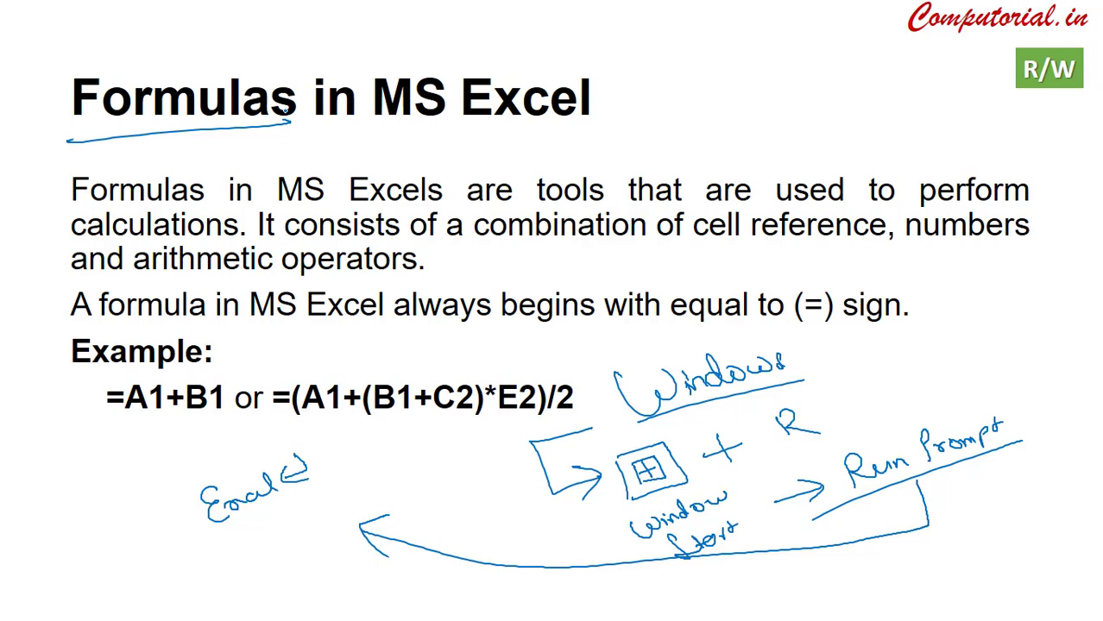
key(Right)
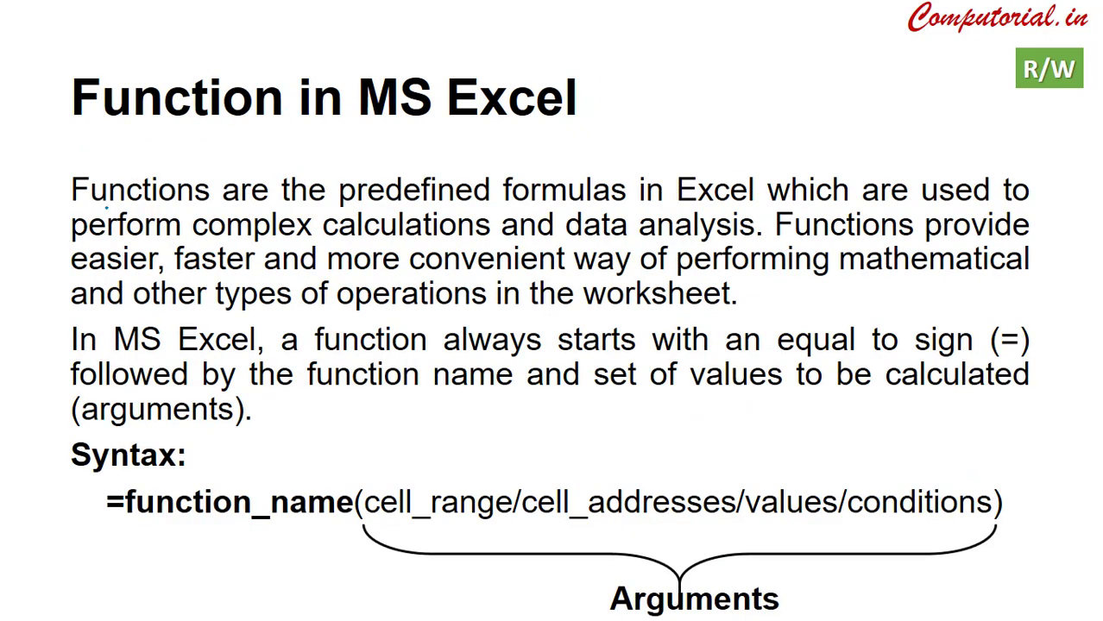